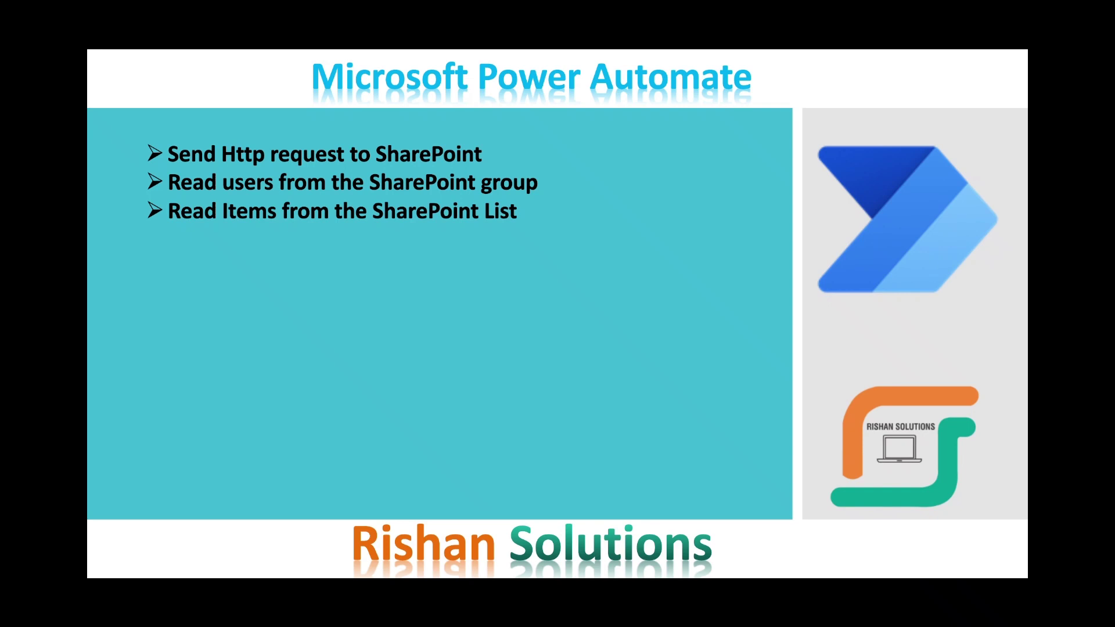
Create an instant cloud flow named HttPrequest that uses the Manually trigger a flow trigger
{"action": "key", "text": "alt+Tab"}
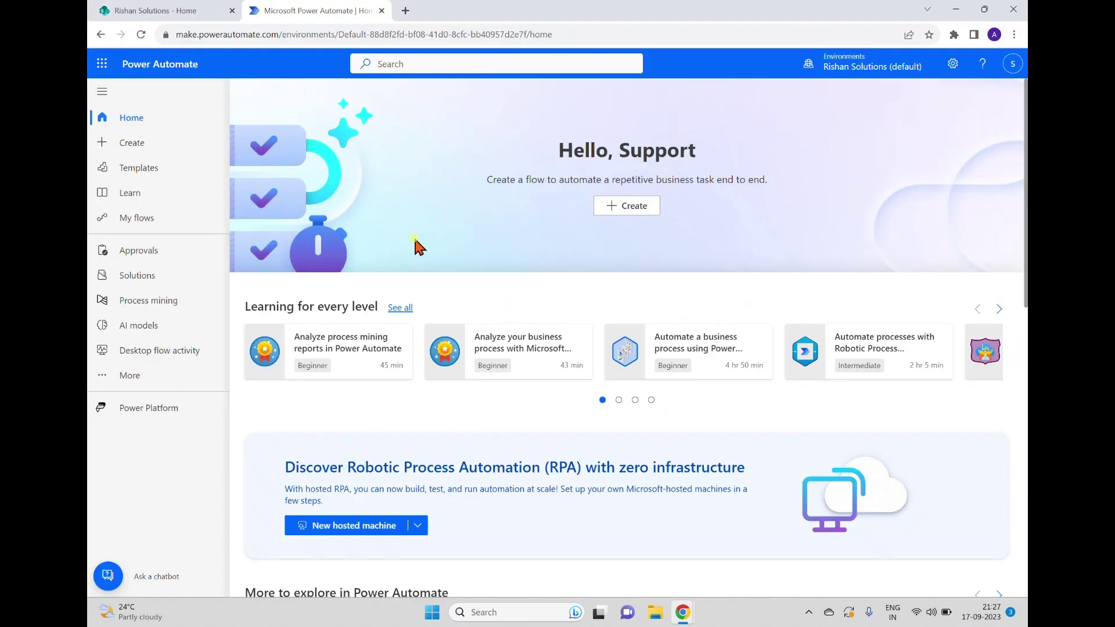
{"action": "left_click", "coordinate": [131, 147]}
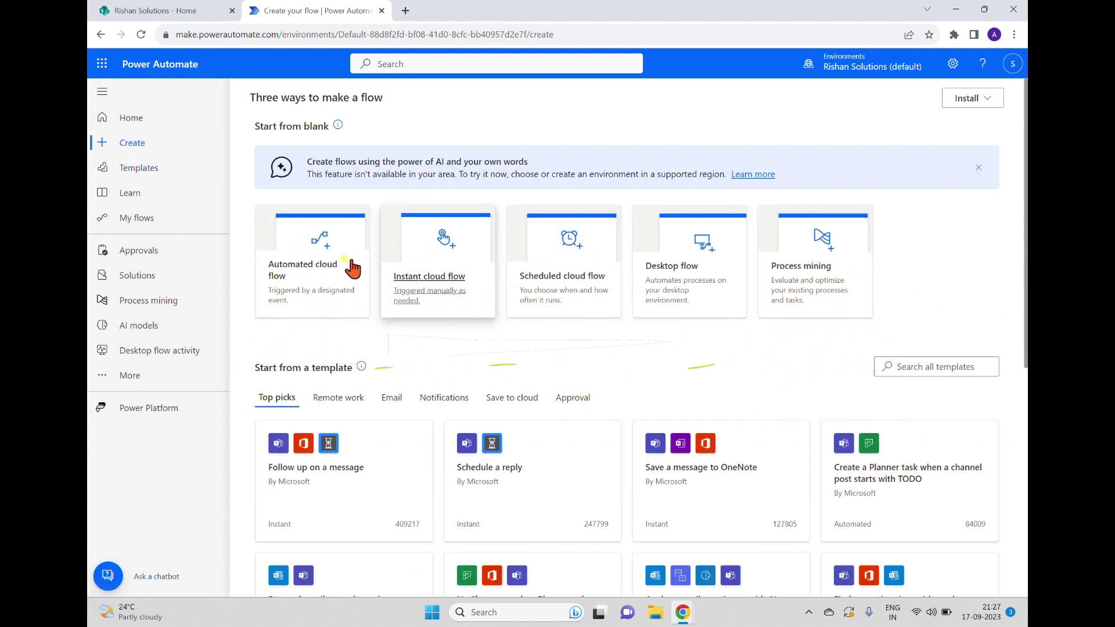
{"action": "left_click", "coordinate": [429, 285]}
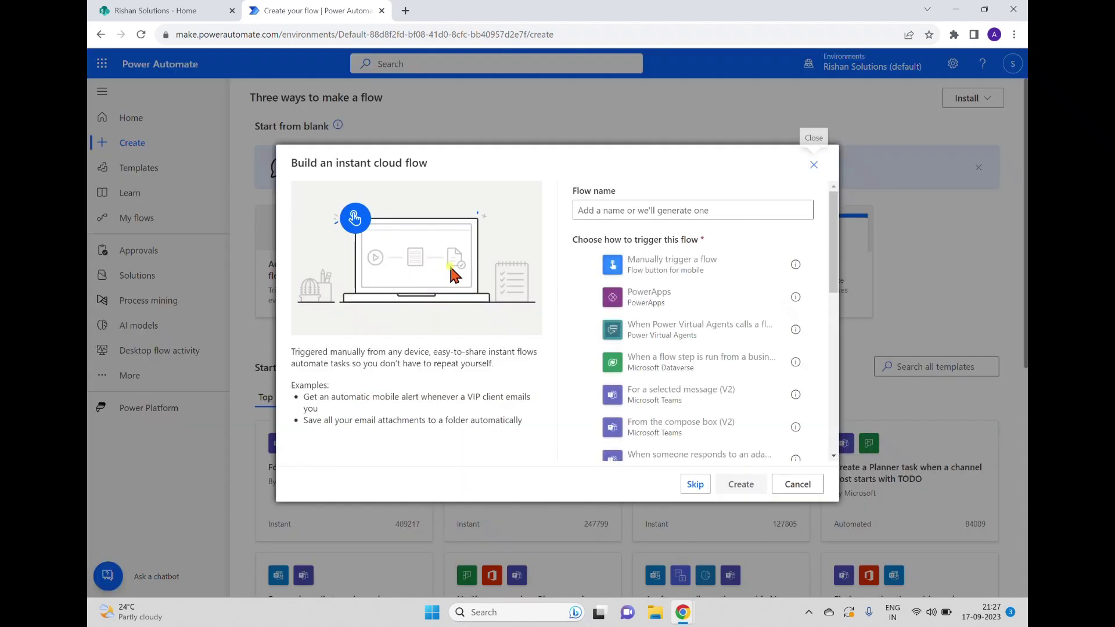
{"action": "left_click", "coordinate": [659, 210]}
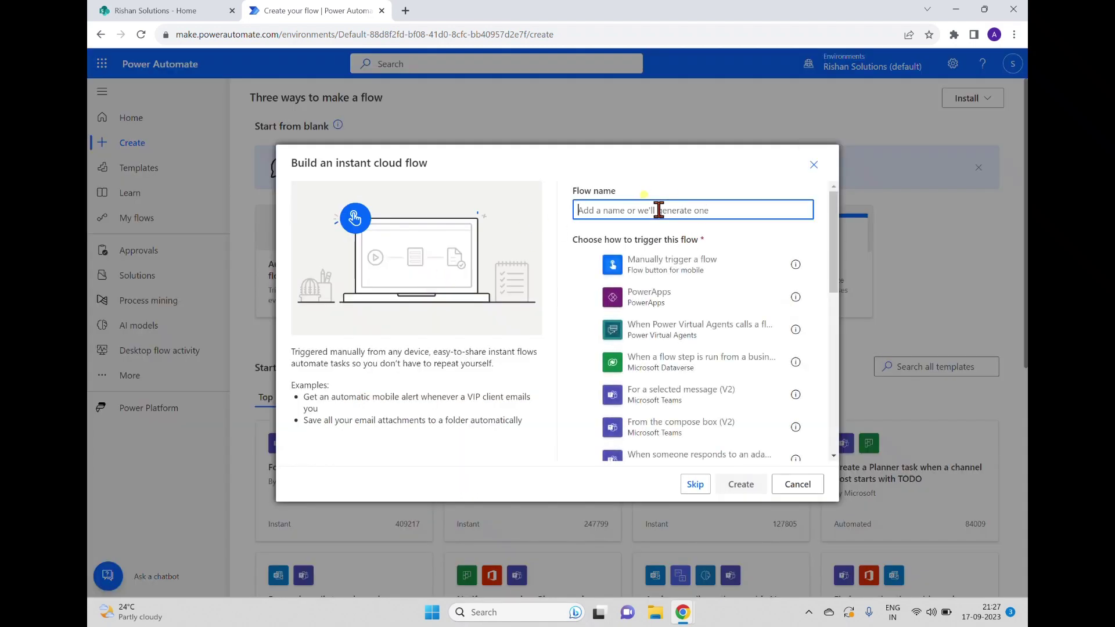
{"action": "type", "text": "HttPrequest"}
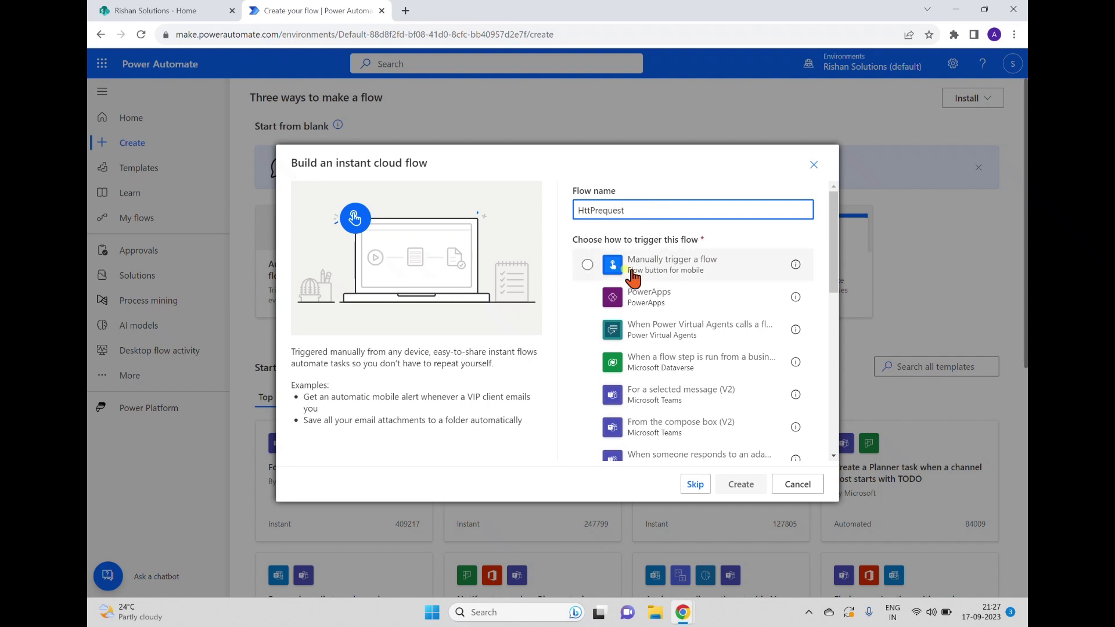
{"action": "left_click", "coordinate": [587, 265]}
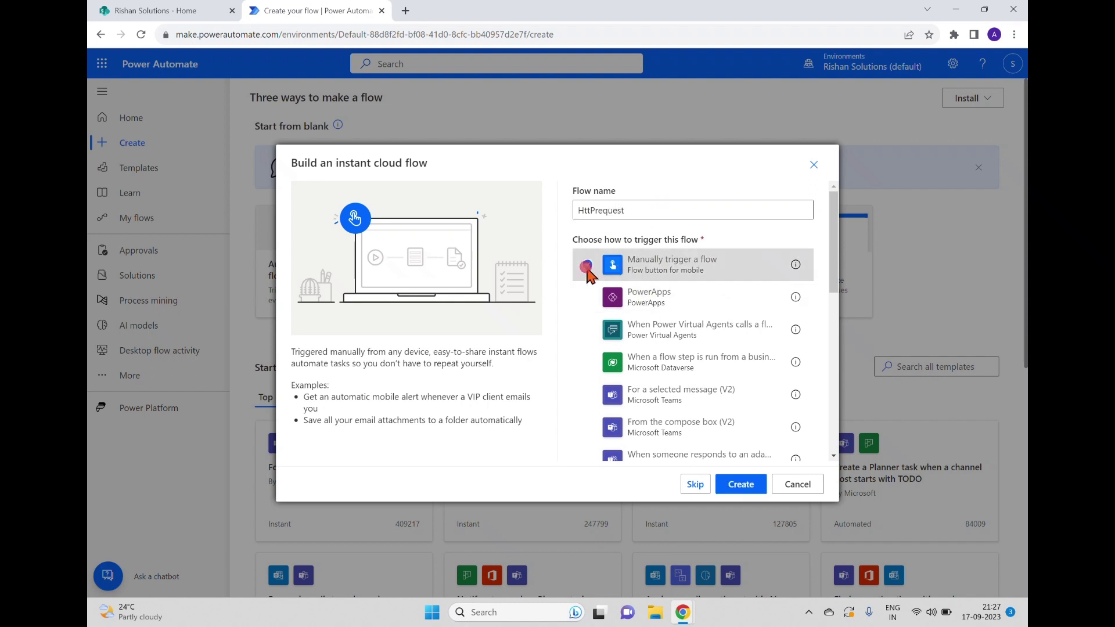
{"action": "left_click", "coordinate": [740, 486]}
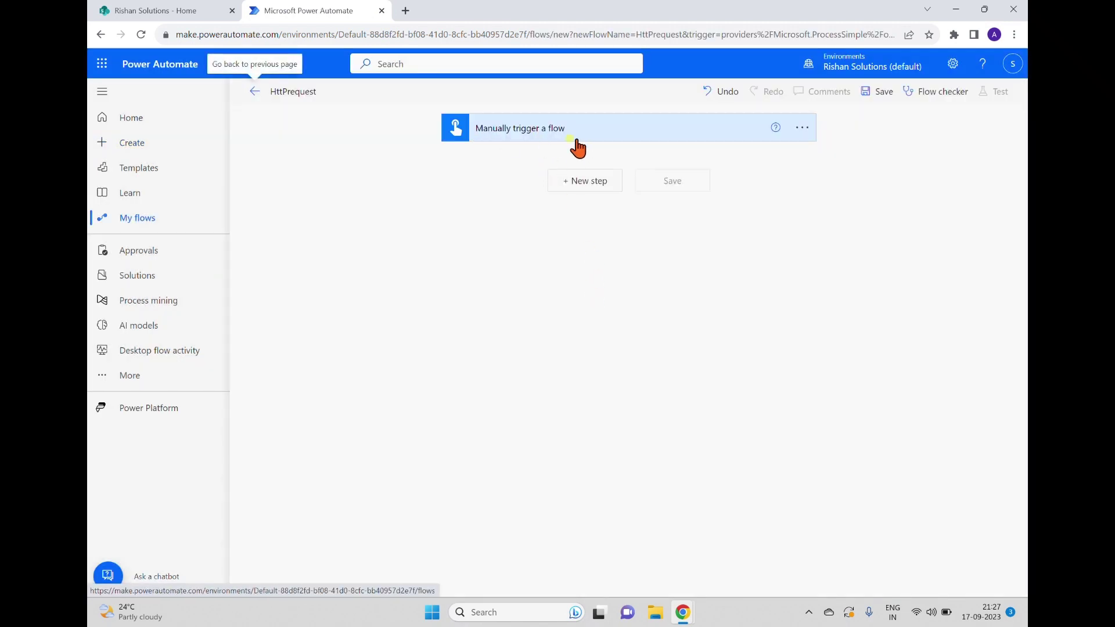
{"action": "left_click", "coordinate": [608, 126]}
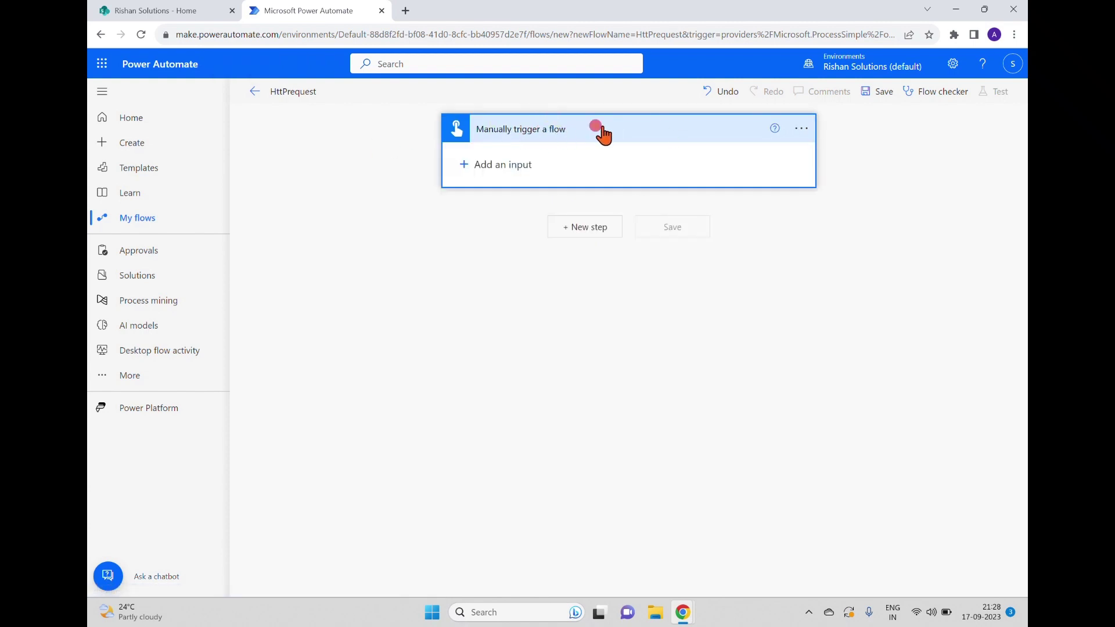
{"action": "left_click", "coordinate": [597, 127]}
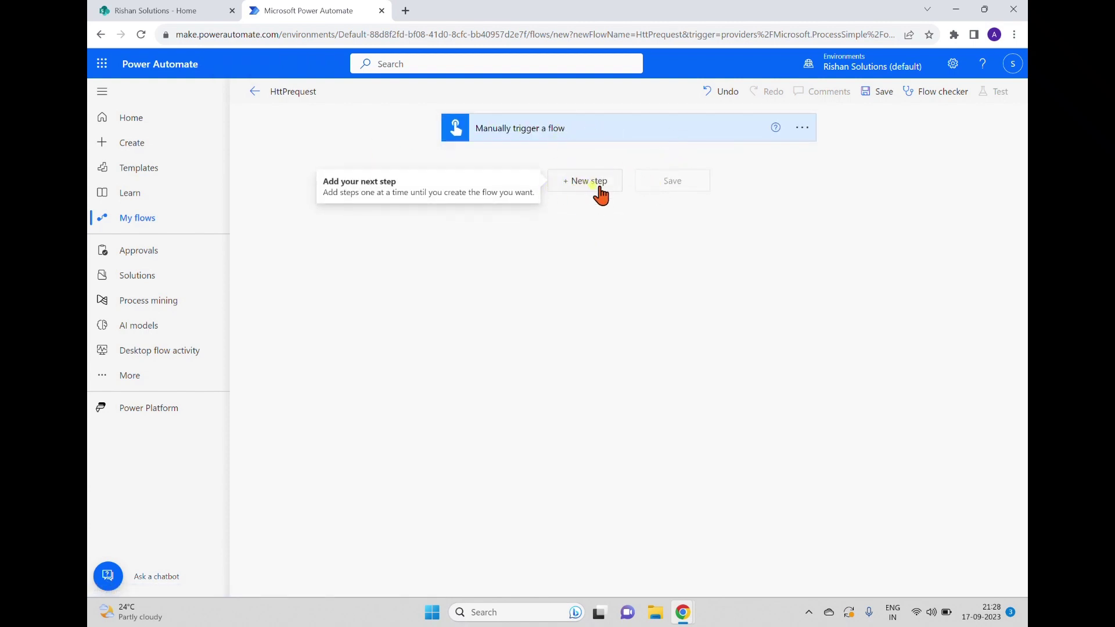
Switch to the Rishan Solutions SharePoint site and open the SiteApprovers group from its advanced permissions settings
{"action": "left_click", "coordinate": [149, 13]}
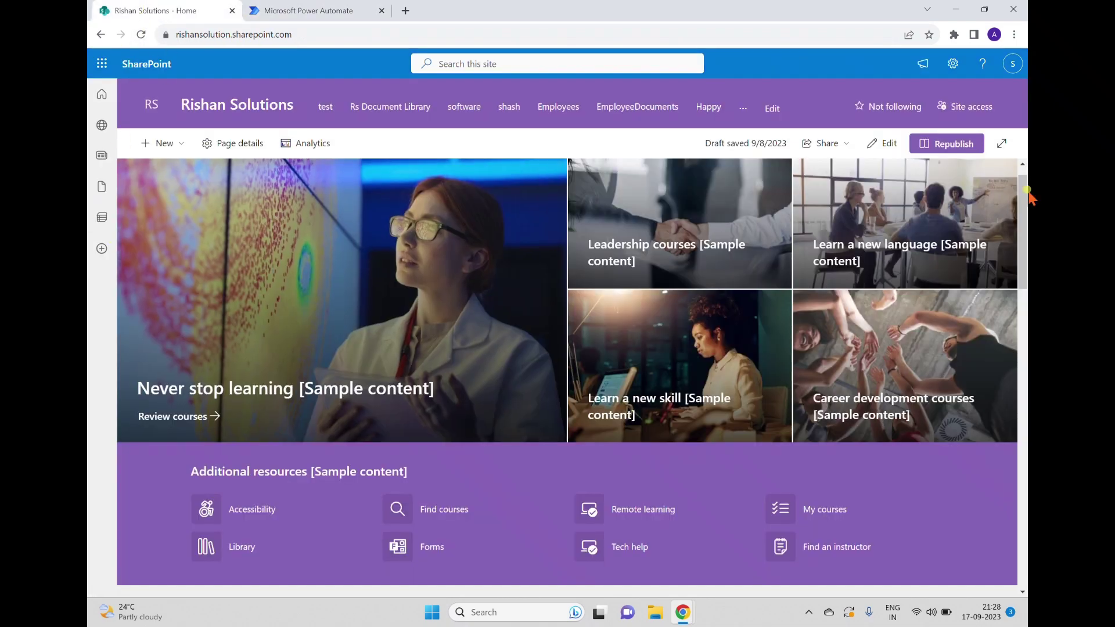
{"action": "left_click", "coordinate": [952, 64]}
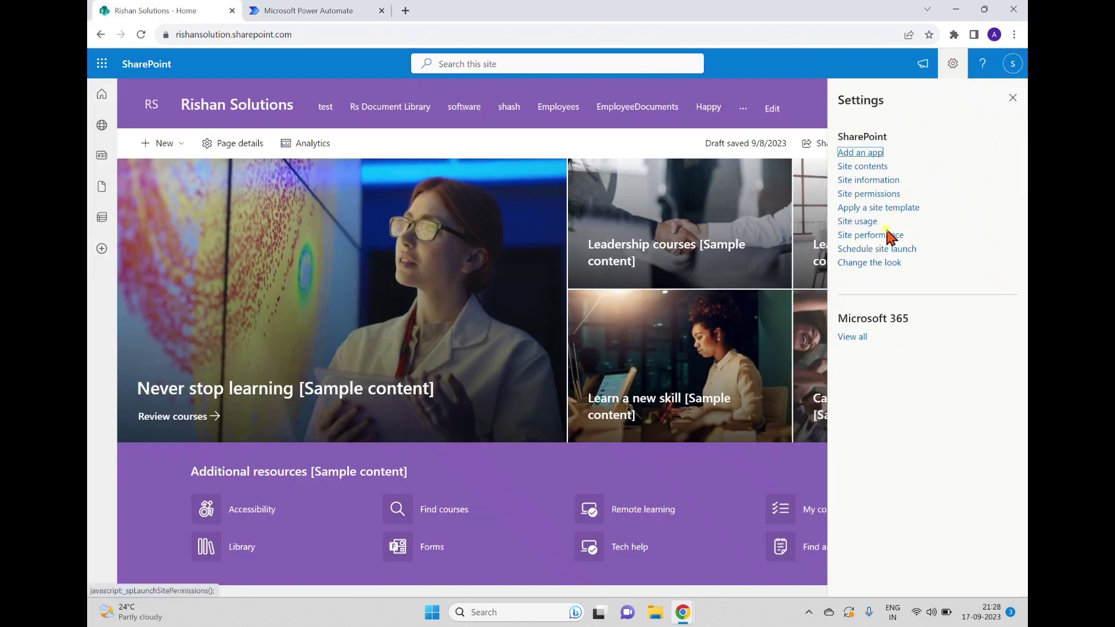
{"action": "left_click", "coordinate": [869, 196]}
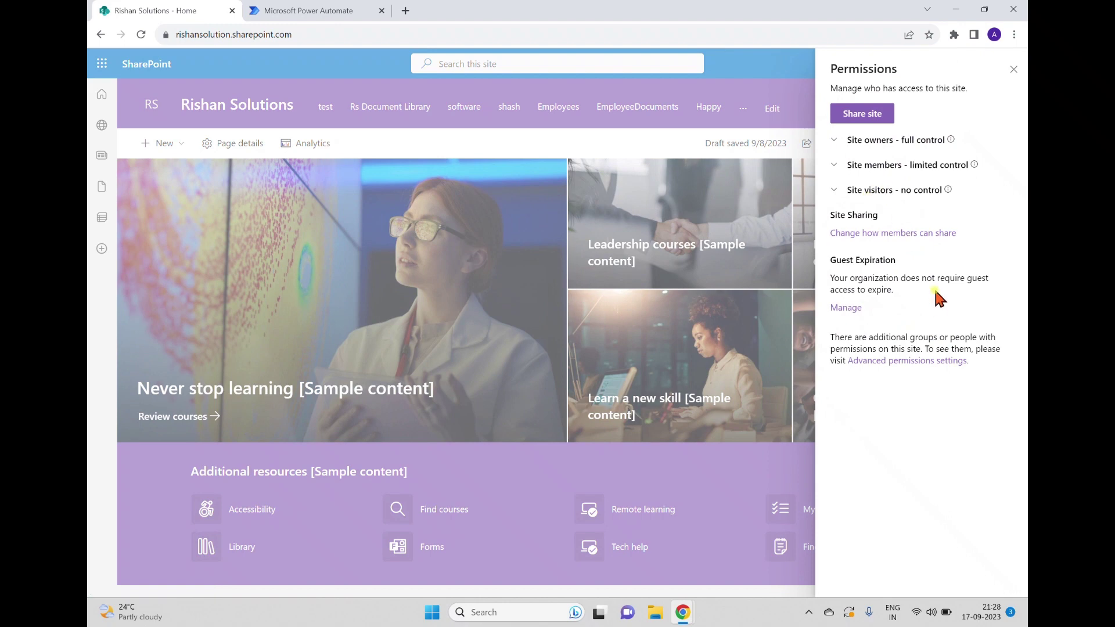
{"action": "left_click", "coordinate": [905, 360]}
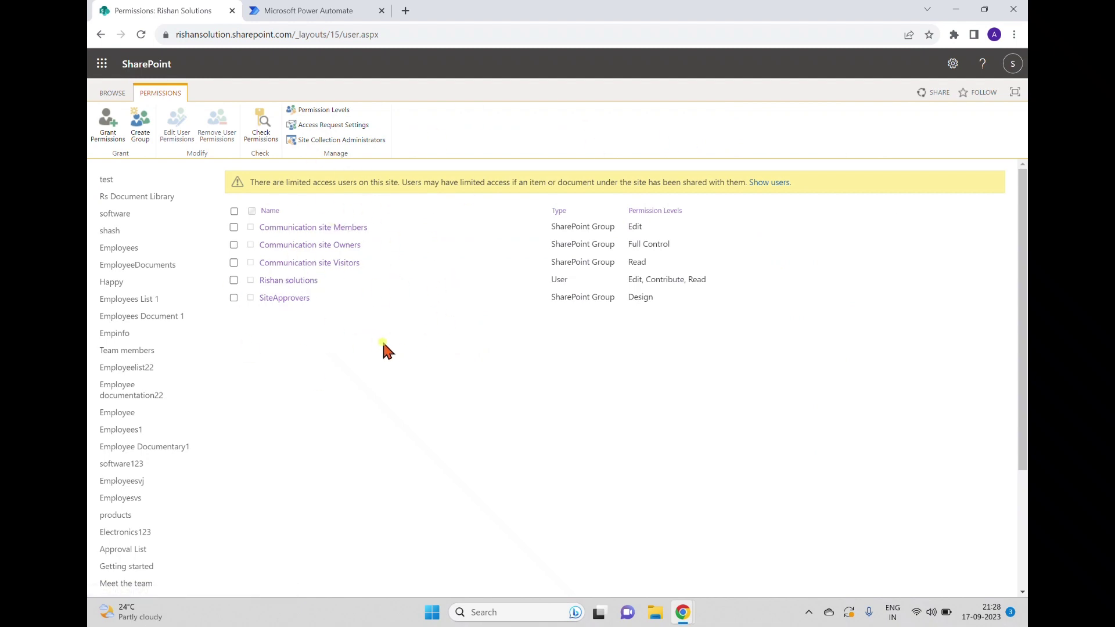
{"action": "left_click", "coordinate": [291, 299]}
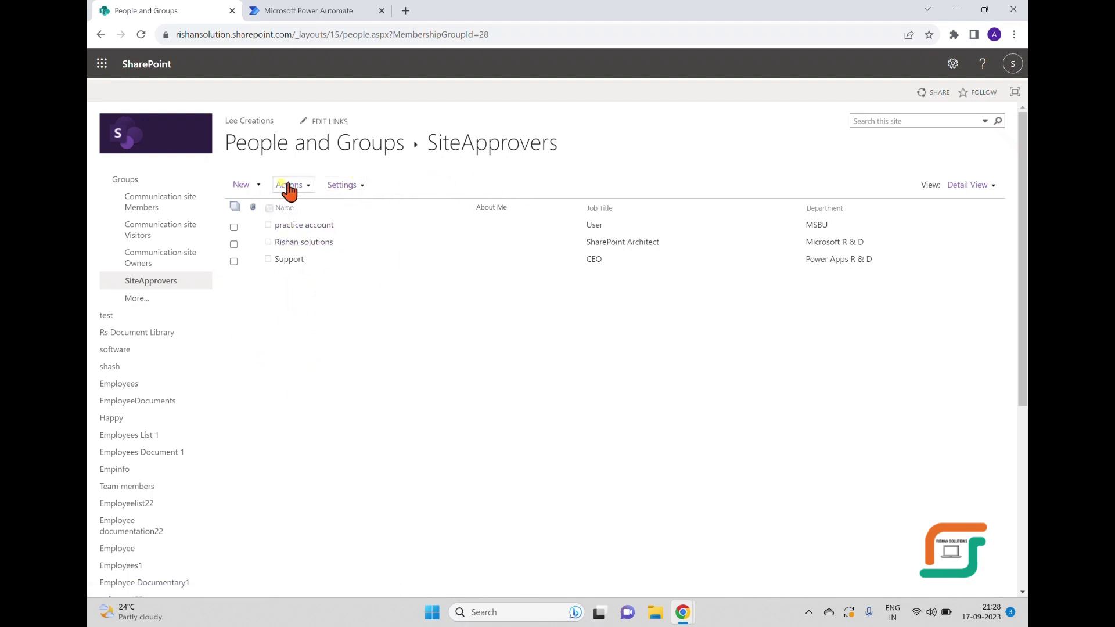
Back in Power Automate, add the SharePoint action Send an HTTP request to SharePoint after the manual trigger
{"action": "left_click", "coordinate": [302, 9]}
{"action": "left_click", "coordinate": [585, 182]}
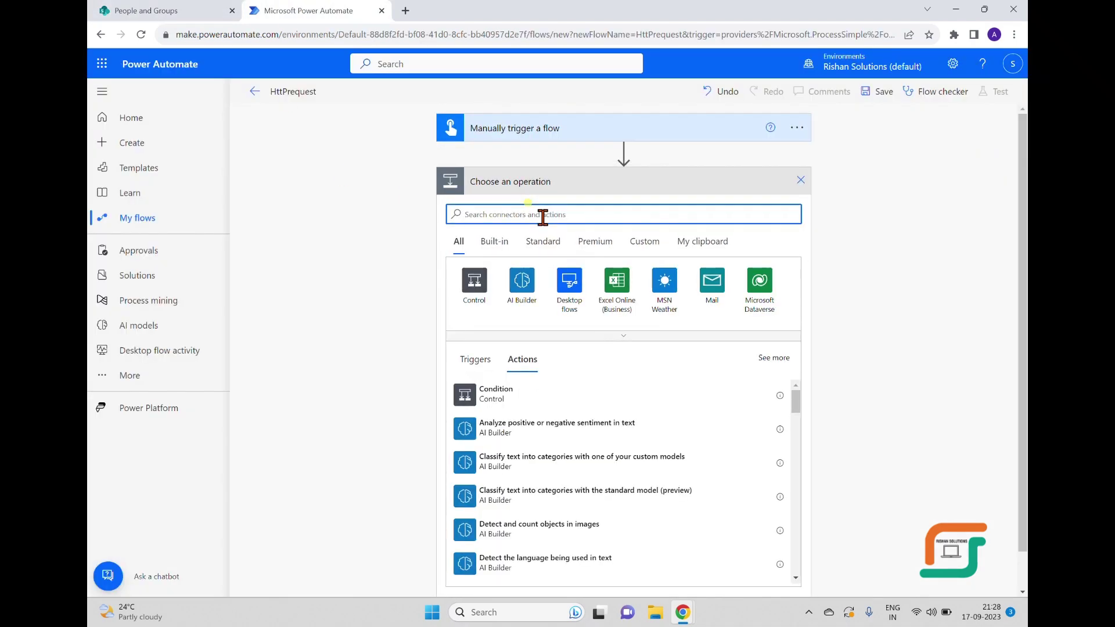
{"action": "type", "text": "SharePoint"}
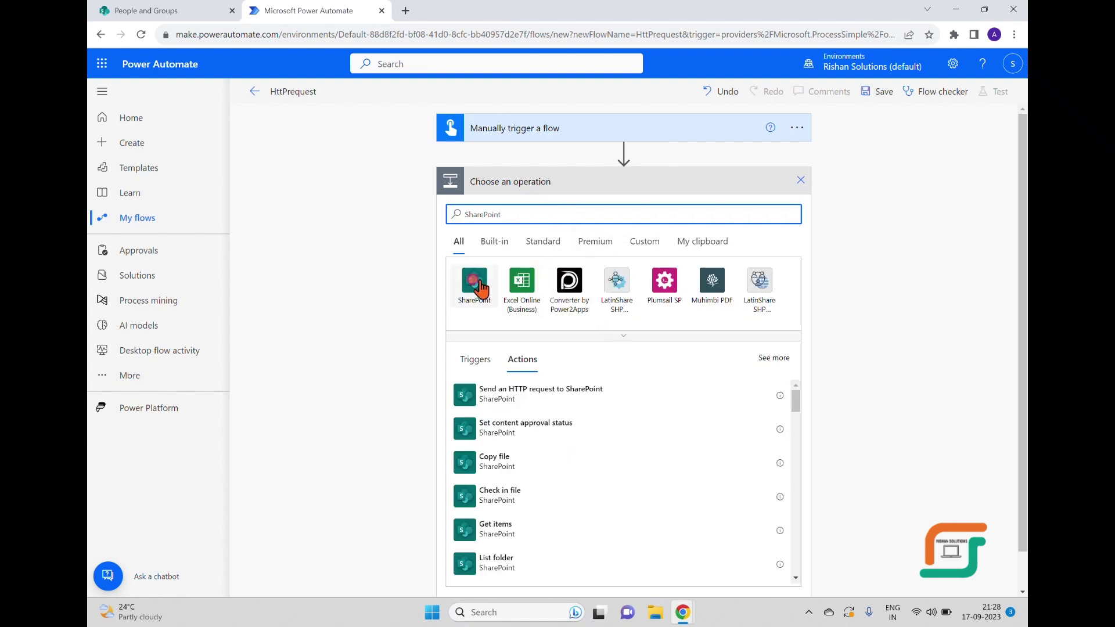
{"action": "left_click", "coordinate": [473, 285]}
{"action": "scroll", "coordinate": [584, 497], "scroll_direction": "down", "scroll_amount": 10}
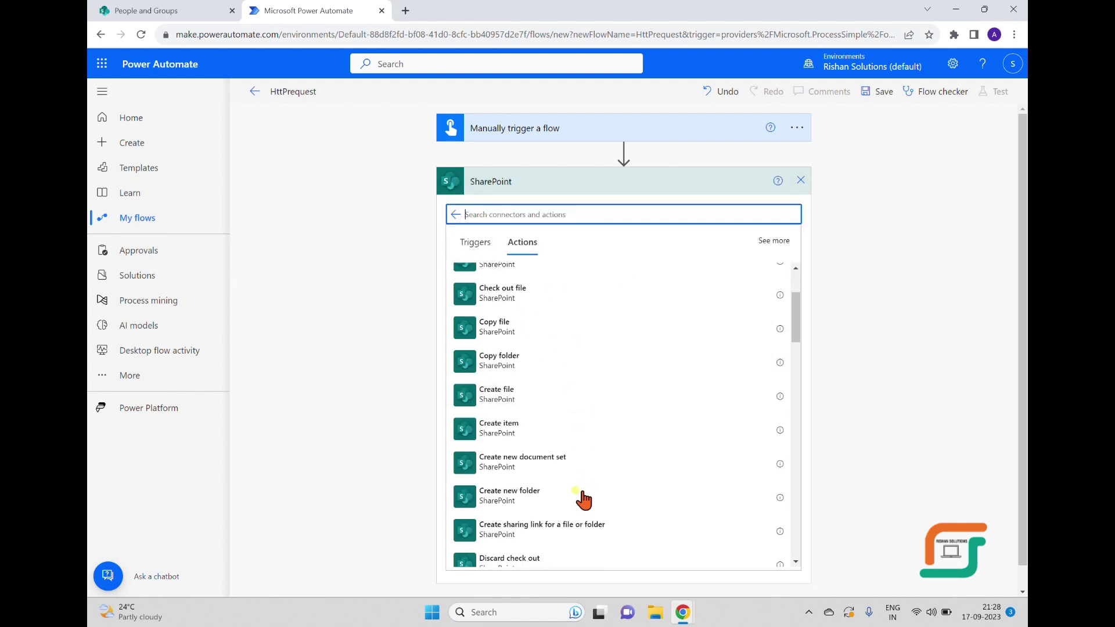
{"action": "scroll", "coordinate": [583, 498], "scroll_direction": "up", "scroll_amount": 5}
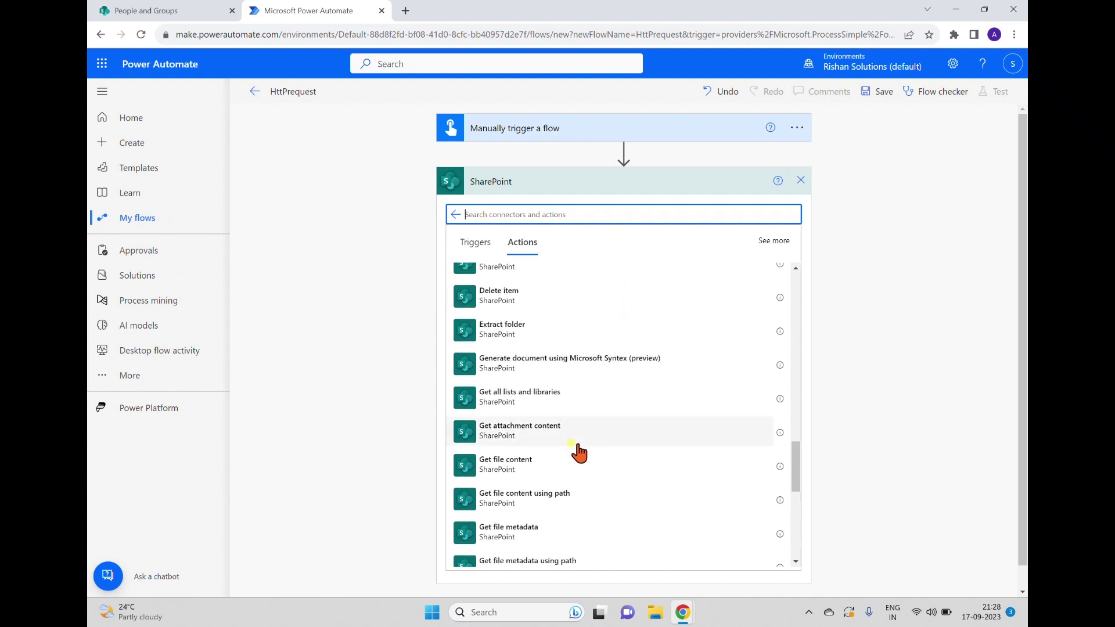
{"action": "scroll", "coordinate": [579, 453], "scroll_direction": "up", "scroll_amount": 4}
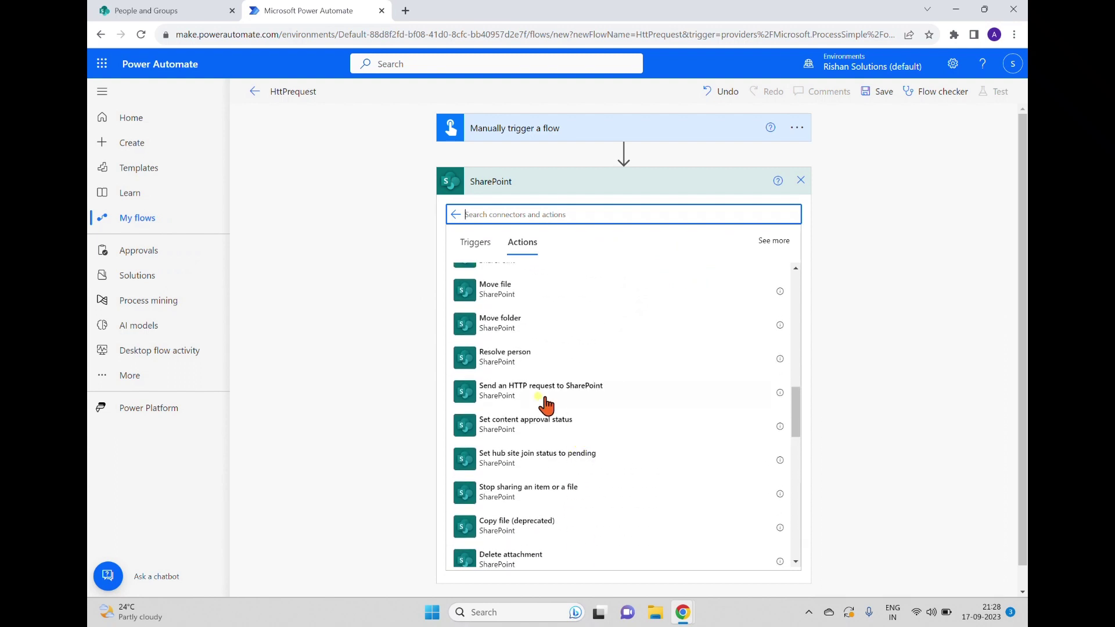
{"action": "left_click", "coordinate": [490, 389]}
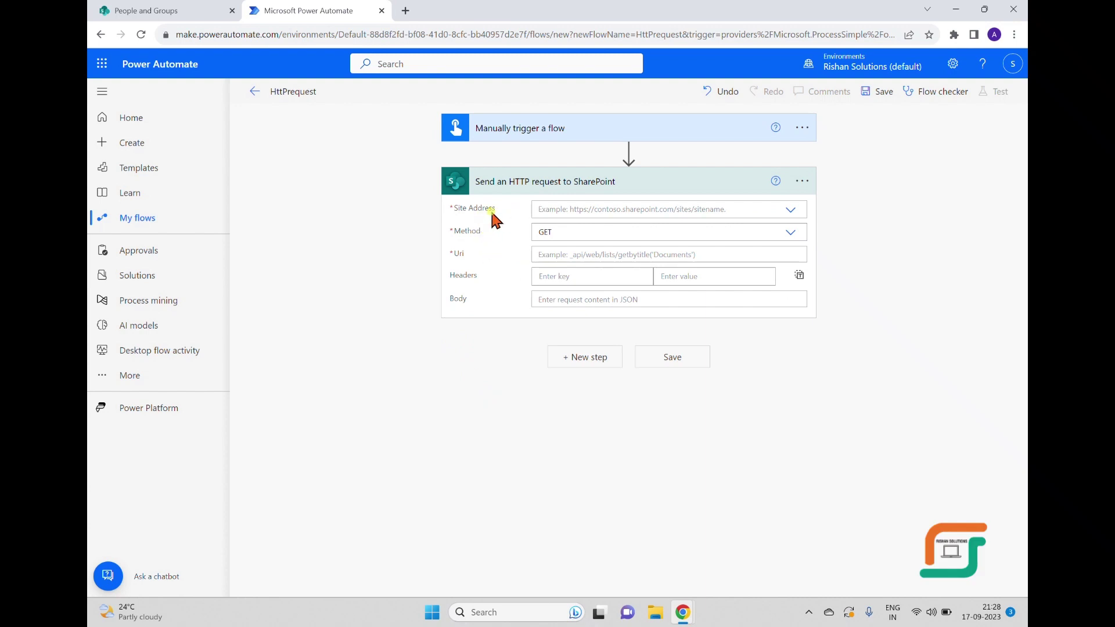
{"action": "left_click", "coordinate": [791, 210]}
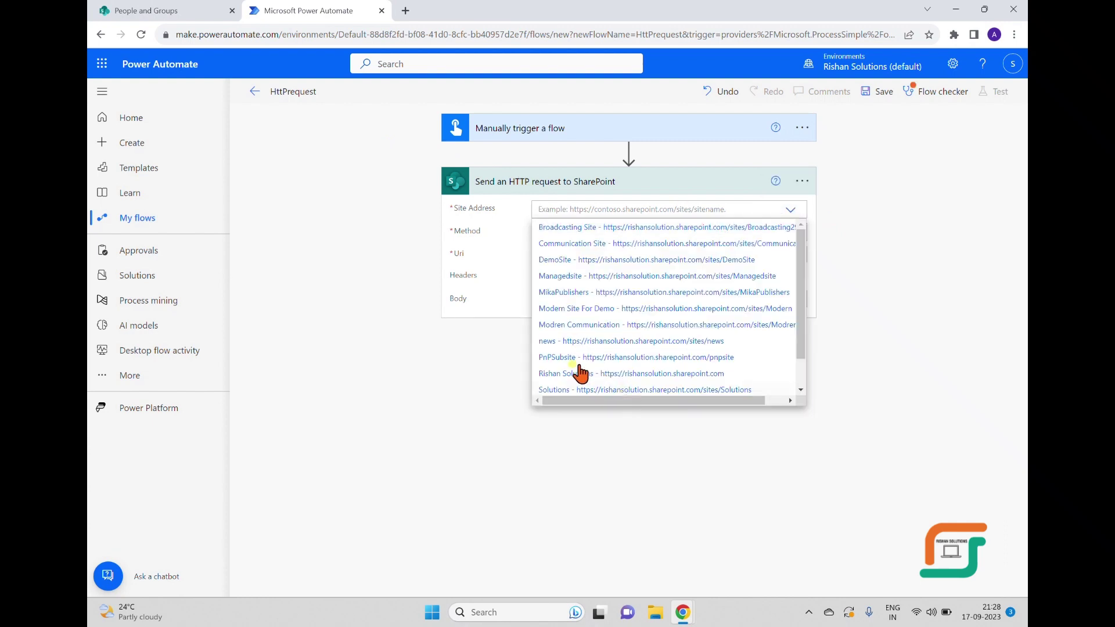
{"action": "left_click", "coordinate": [566, 368]}
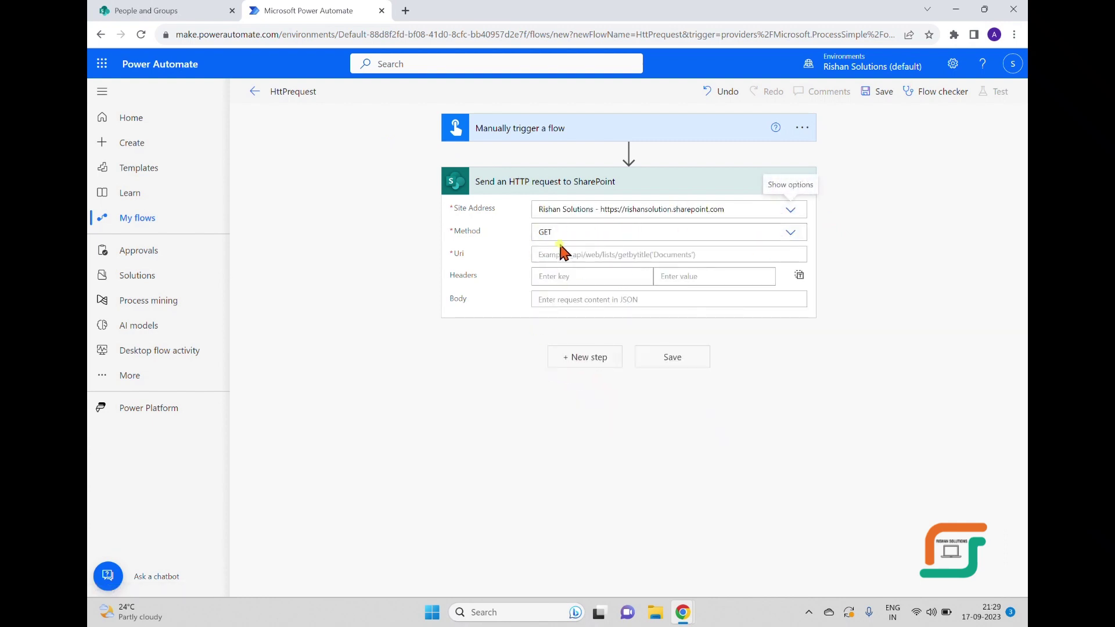
{"action": "left_click", "coordinate": [790, 234]}
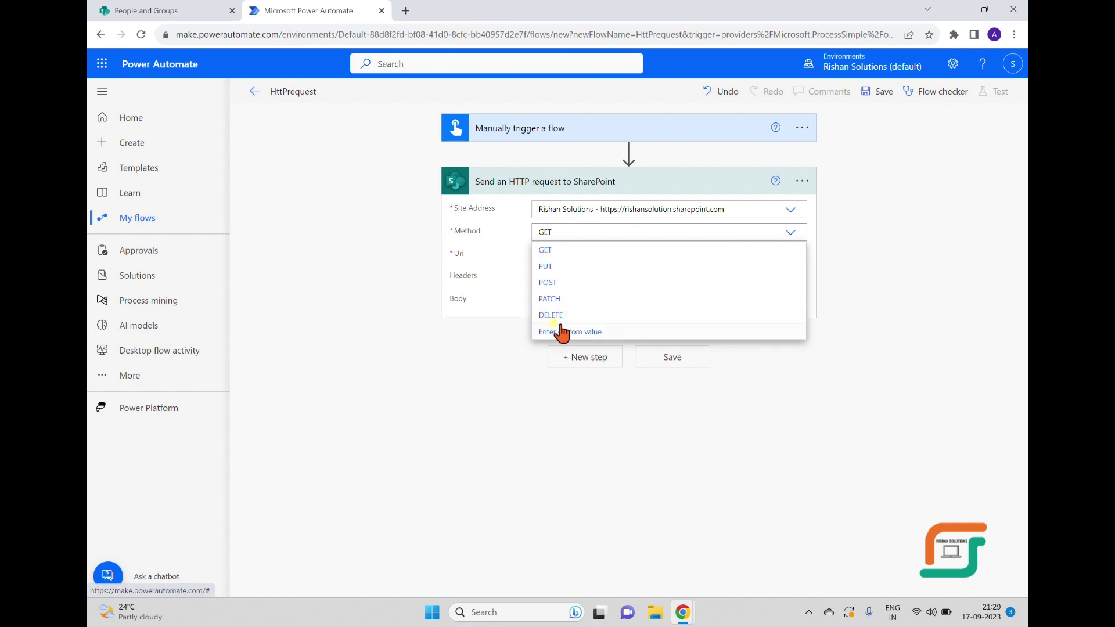
{"action": "left_click", "coordinate": [485, 416]}
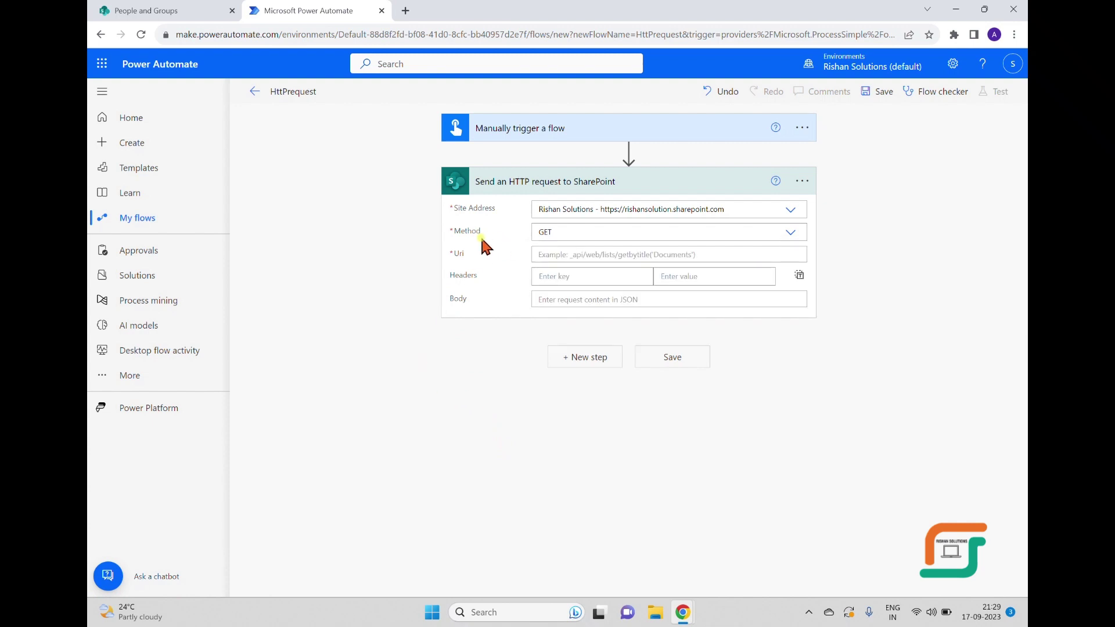
Examine the membership group ID in the SiteApprovers page address in SharePoint, and return to the flow
{"action": "left_click", "coordinate": [185, 12]}
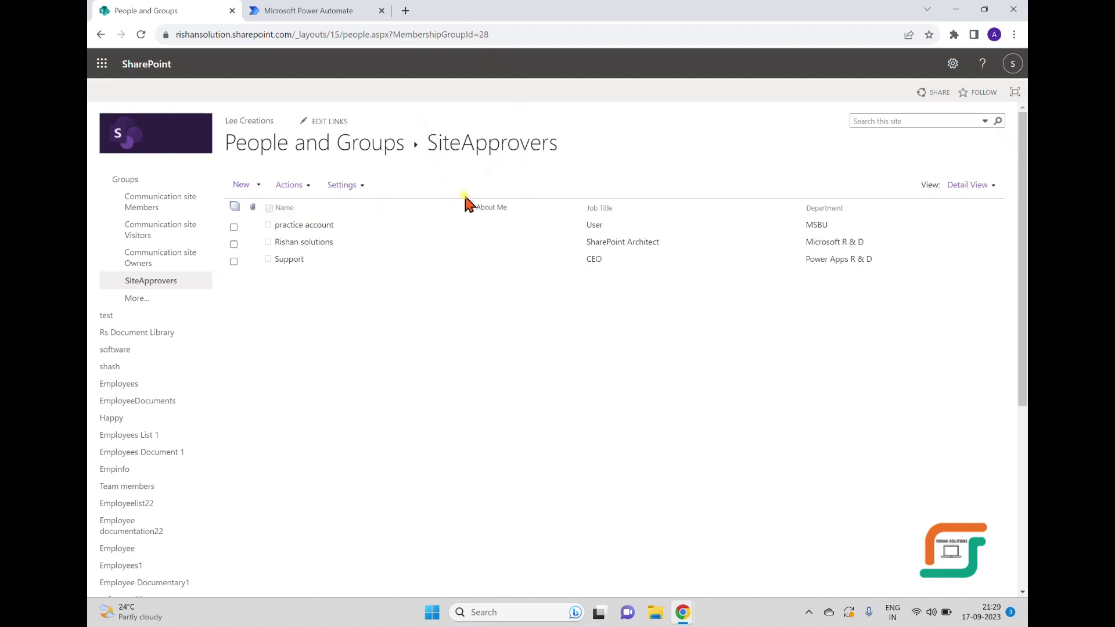
{"action": "left_click_drag", "start_coordinate": [493, 35], "coordinate": [481, 35]}
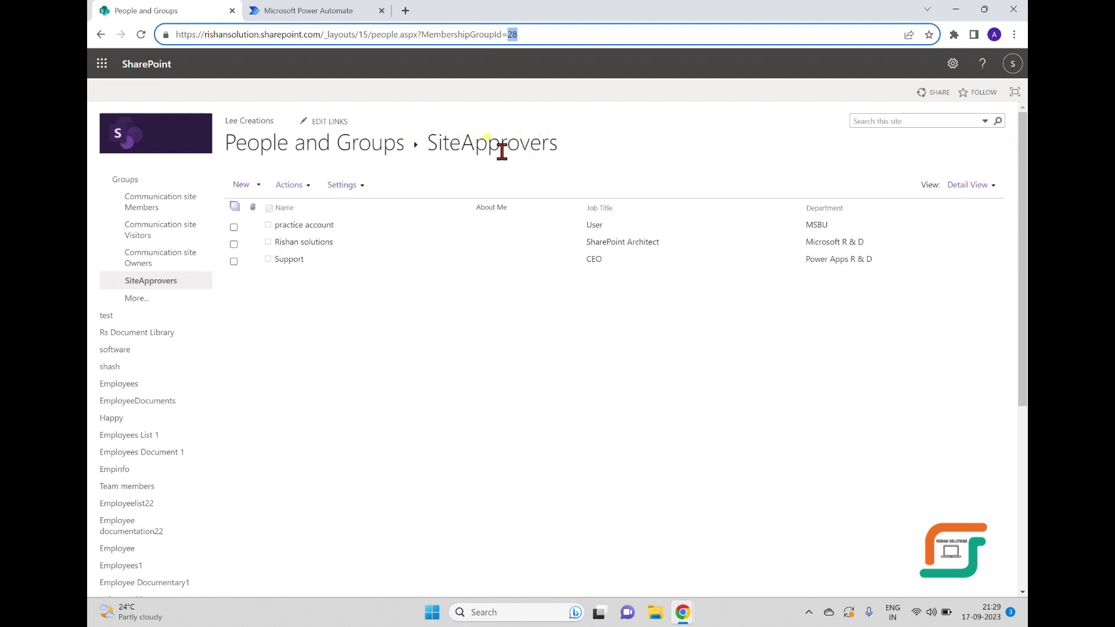
{"action": "left_click", "coordinate": [330, 12]}
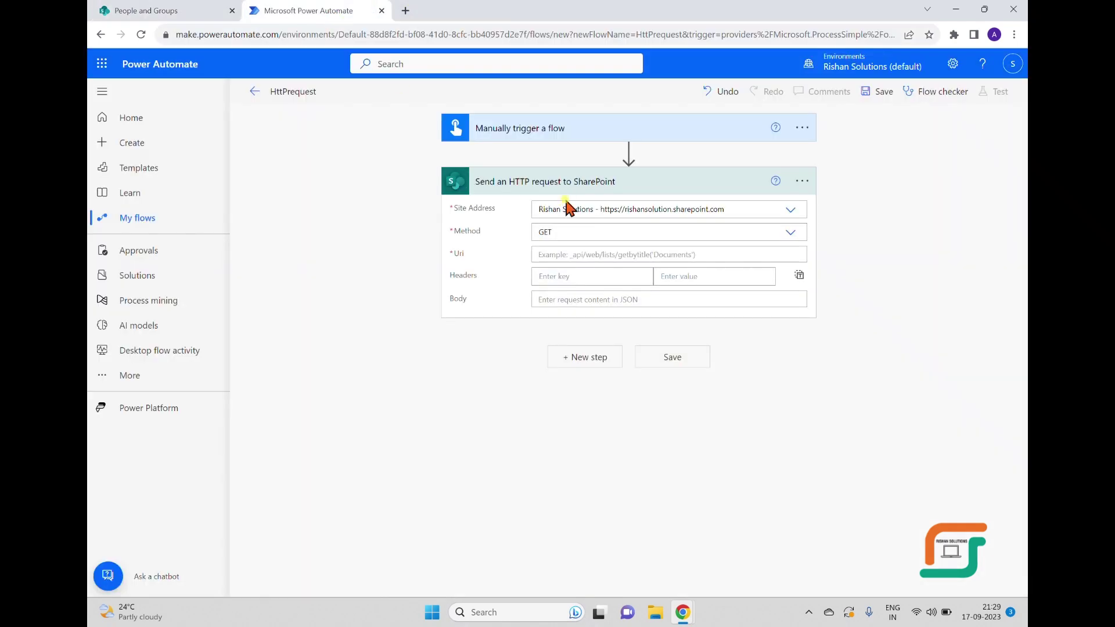
Set the request's Uri to _api/web/sitegroups/getbyname('SiteApprovers')/users, copying the group name from its SharePoint page
{"action": "left_click", "coordinate": [576, 255]}
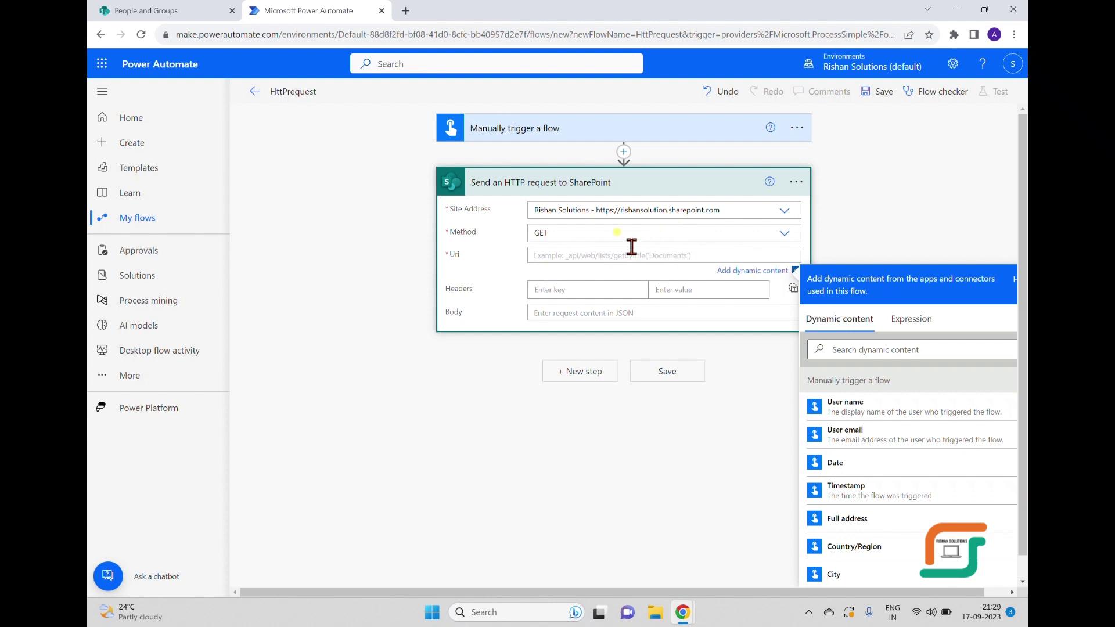
{"action": "type", "text": "_api/web/sitegroups/getbyname('"}
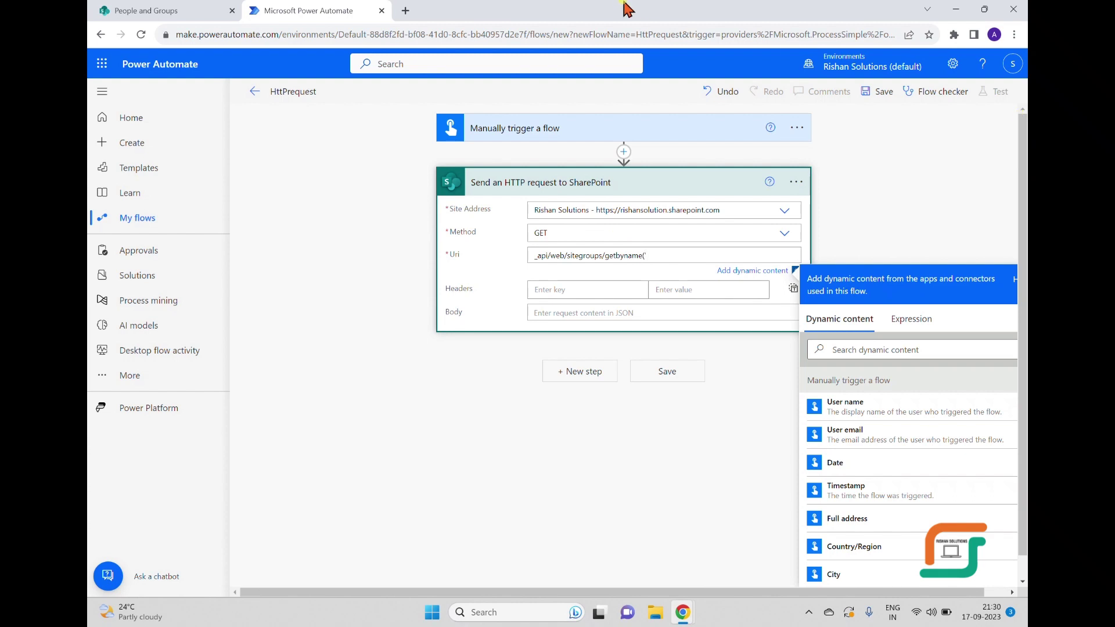
{"action": "left_click", "coordinate": [162, 10]}
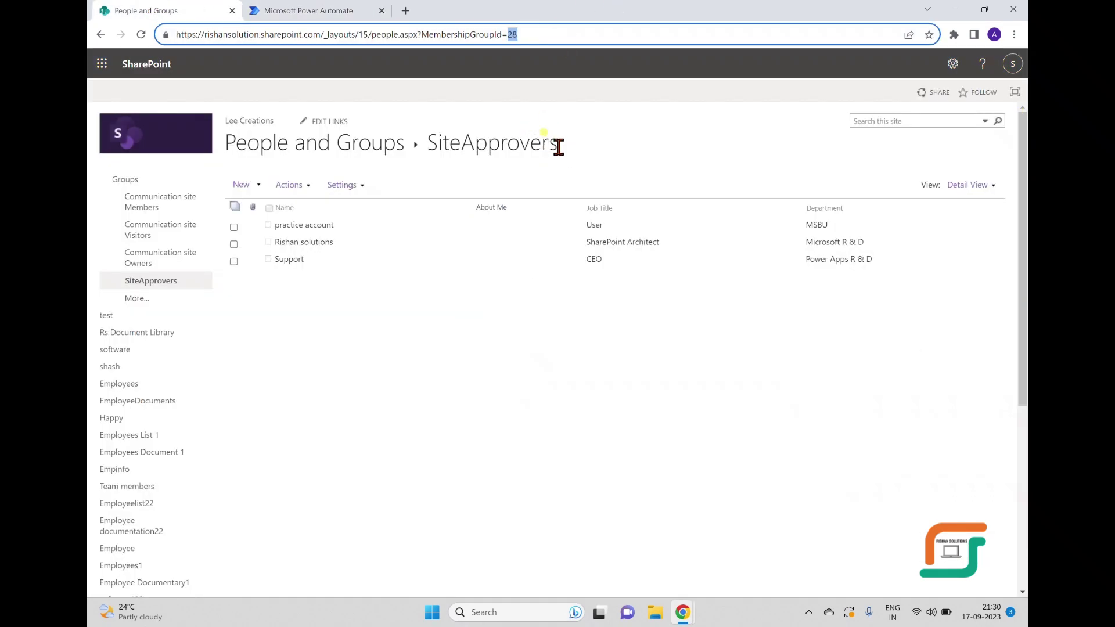
{"action": "double_click", "coordinate": [505, 139]}
{"action": "key", "text": "ctrl+c"}
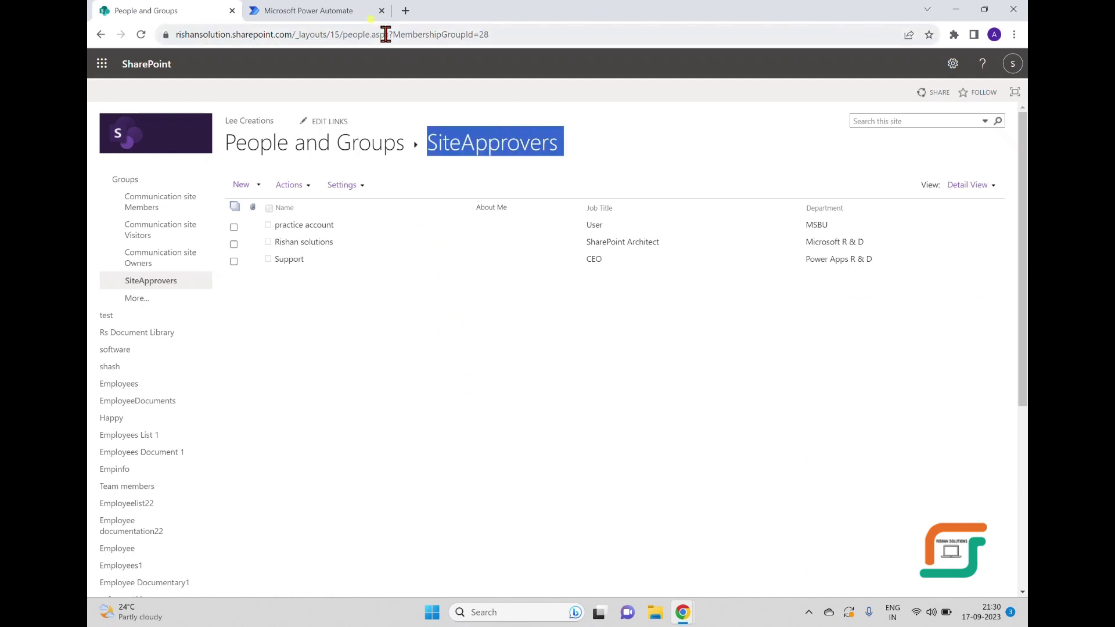
{"action": "left_click", "coordinate": [314, 13]}
{"action": "key", "text": "ctrl+v"}
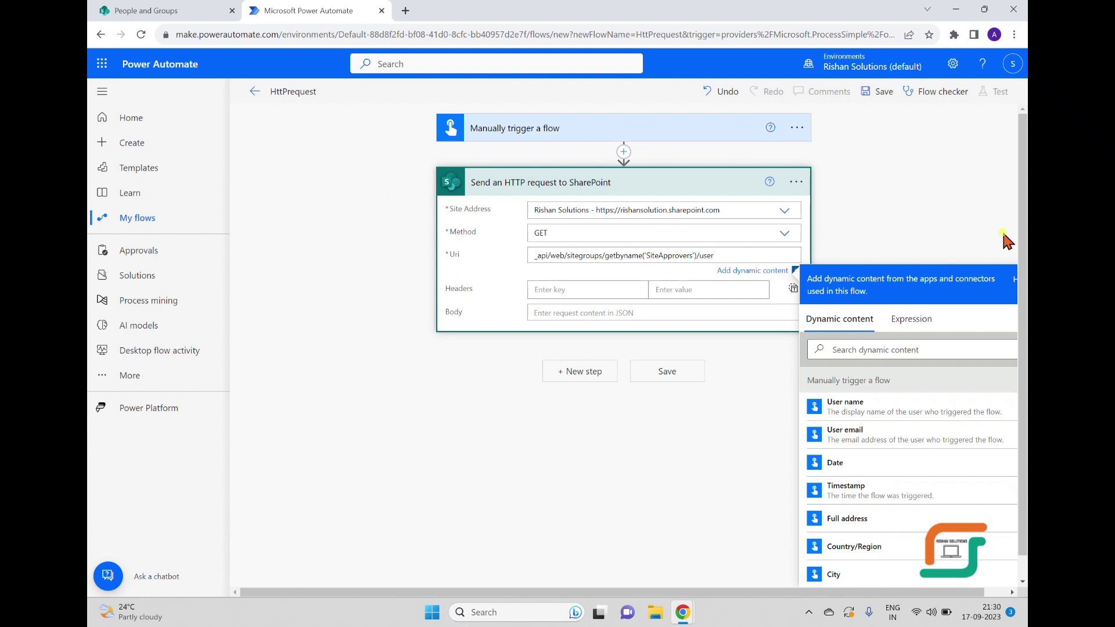
{"action": "type", "text": "')/users"}
{"action": "left_click", "coordinate": [601, 280]}
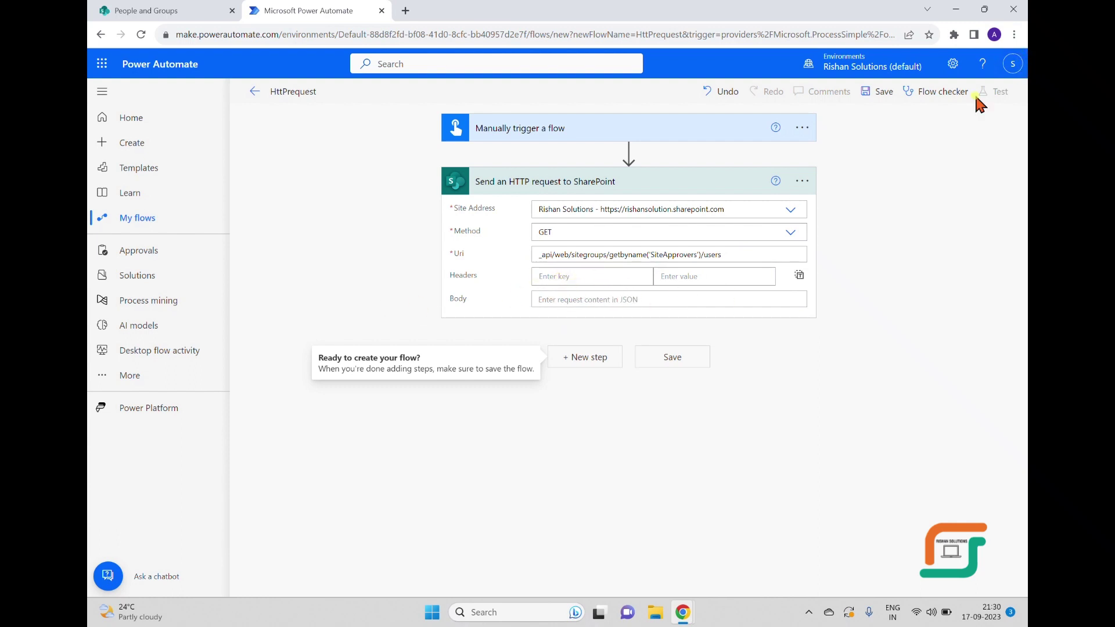
Save the HttPrequest flow and run a manual test of it with the SharePoint connection
{"action": "left_click", "coordinate": [880, 94]}
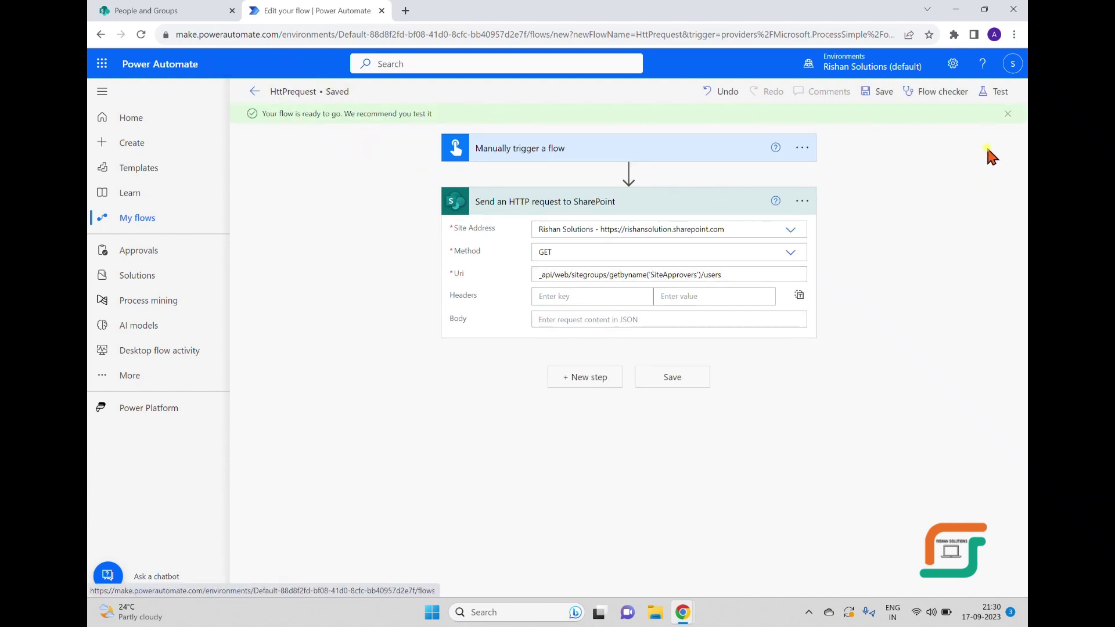
{"action": "left_click", "coordinate": [1003, 99]}
{"action": "left_click", "coordinate": [834, 122]}
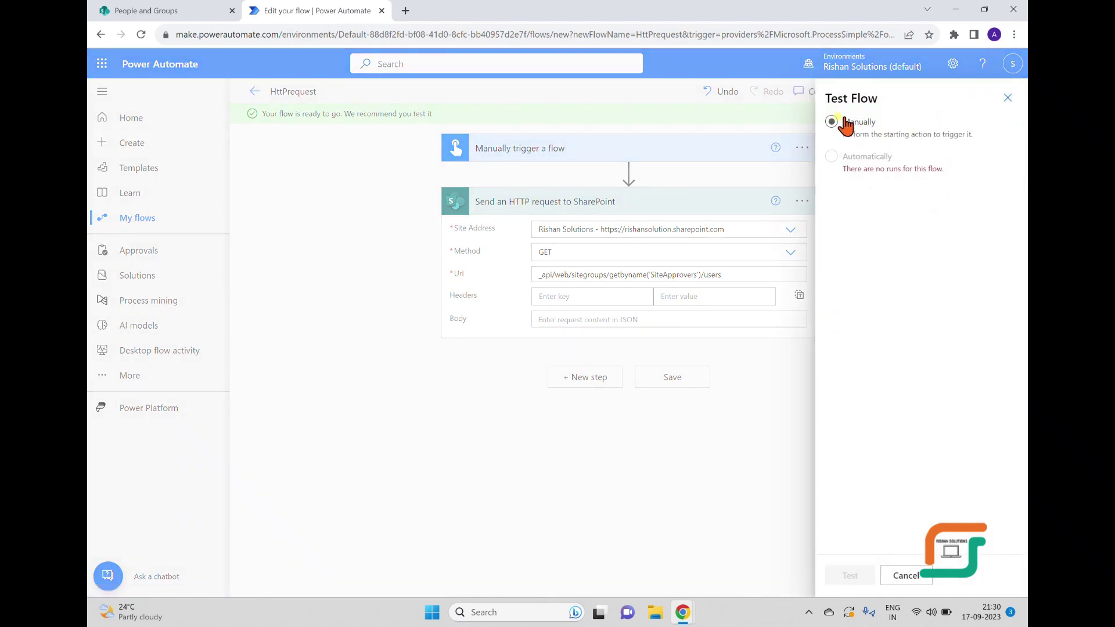
{"action": "left_click", "coordinate": [850, 574]}
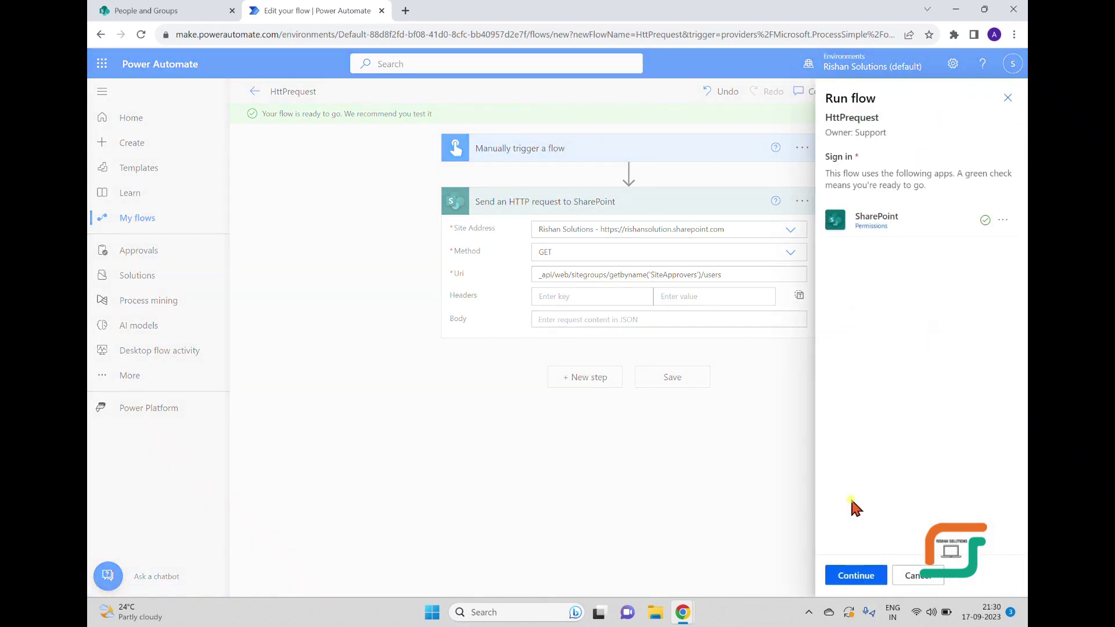
{"action": "left_click", "coordinate": [848, 575]}
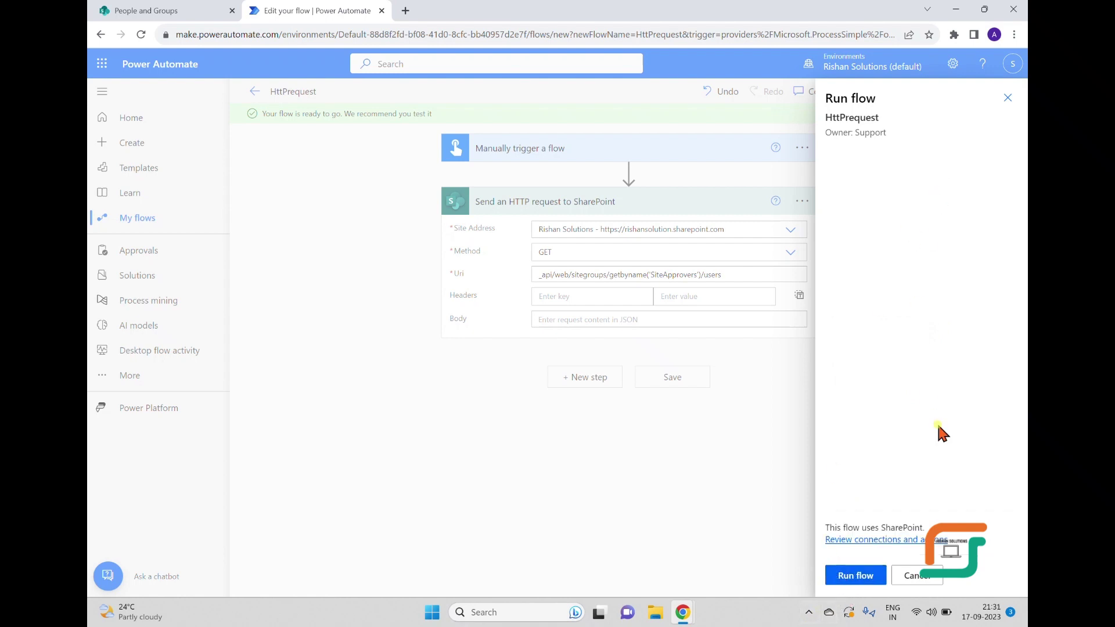
{"action": "left_click", "coordinate": [856, 575]}
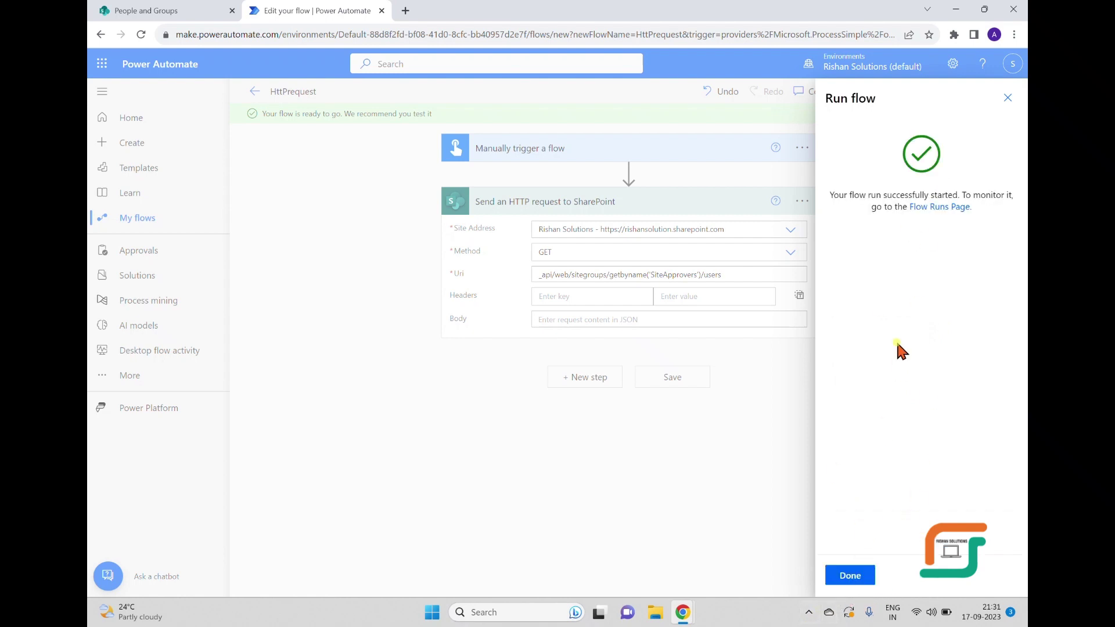
{"action": "left_click", "coordinate": [839, 577]}
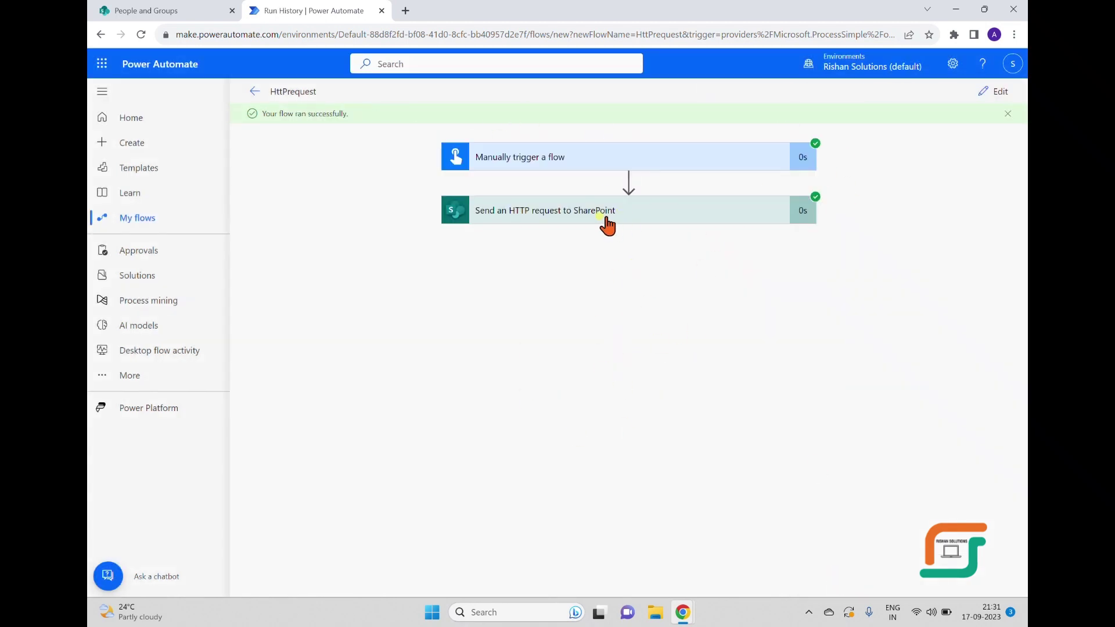
Open the run details of Send an HTTP request to SharePoint and copy the entire output body
{"action": "left_click", "coordinate": [607, 225]}
{"action": "scroll", "coordinate": [662, 398], "scroll_direction": "down", "scroll_amount": 1}
{"action": "scroll", "coordinate": [668, 463], "scroll_direction": "down", "scroll_amount": 3}
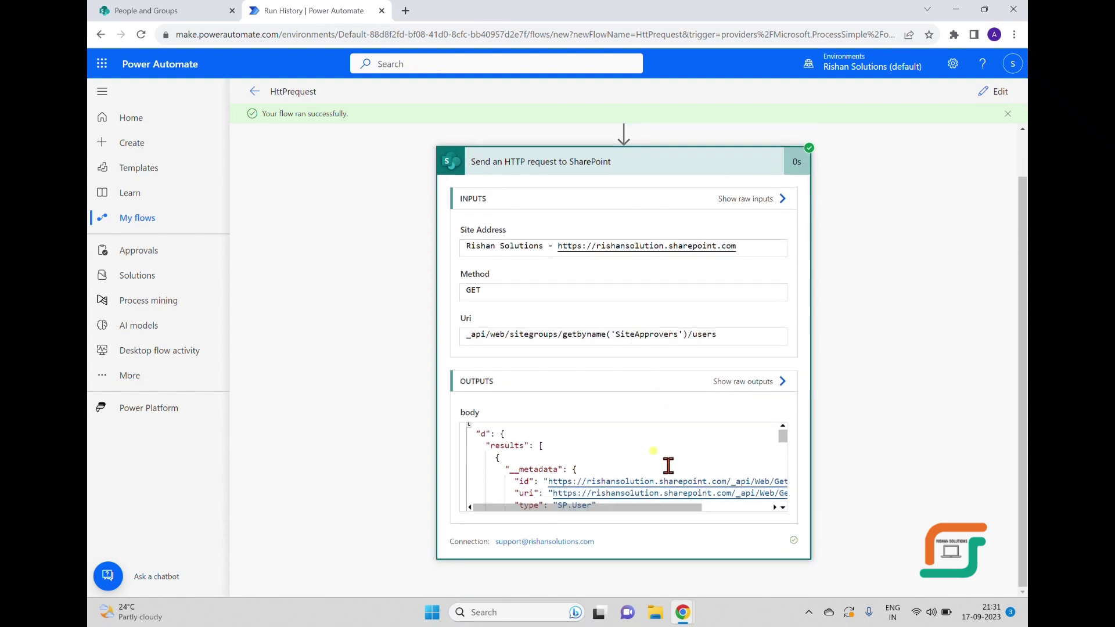
{"action": "scroll", "coordinate": [669, 463], "scroll_direction": "down", "scroll_amount": 5}
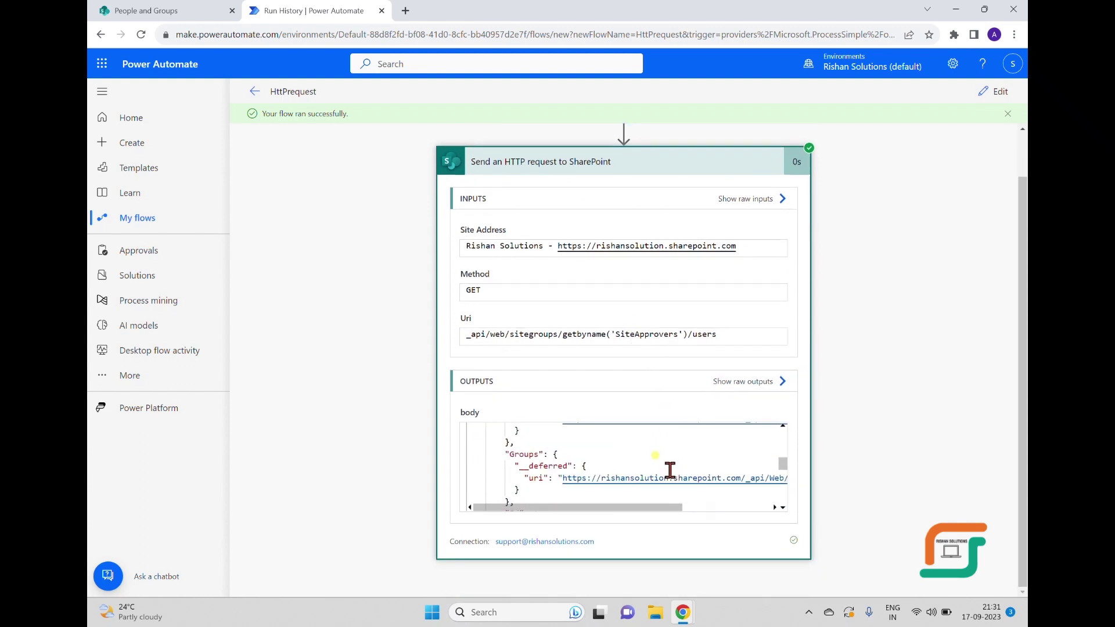
{"action": "left_click", "coordinate": [669, 472]}
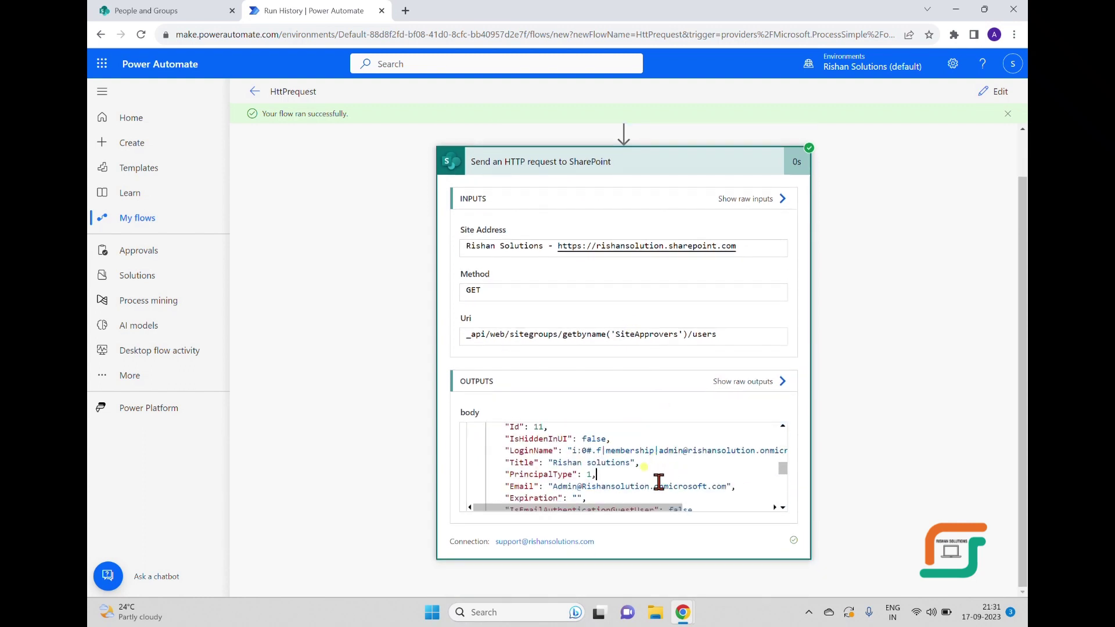
{"action": "key", "text": "ctrl+a"}
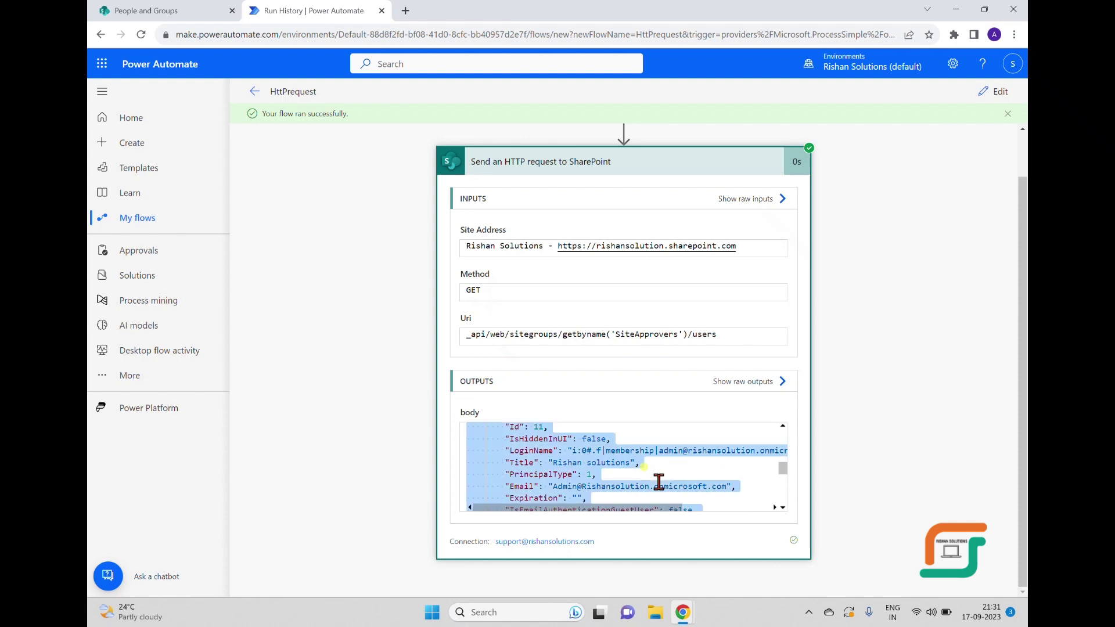
Open Notepad in a maximized window and paste the copied response body into the empty document
{"action": "left_click", "coordinate": [540, 612]}
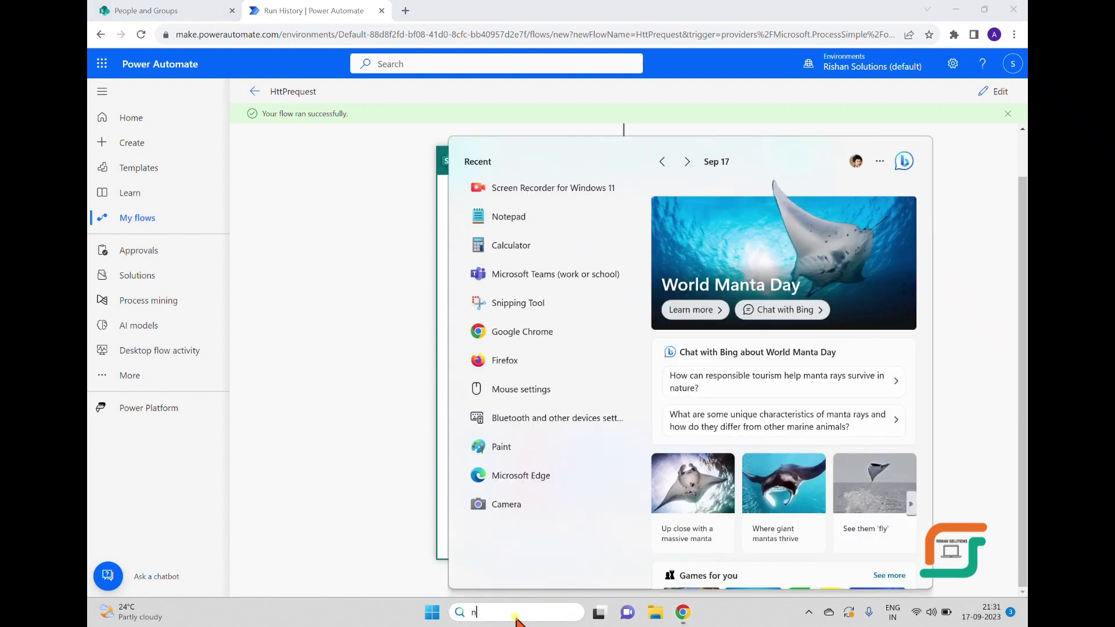
{"action": "type", "text": "note"}
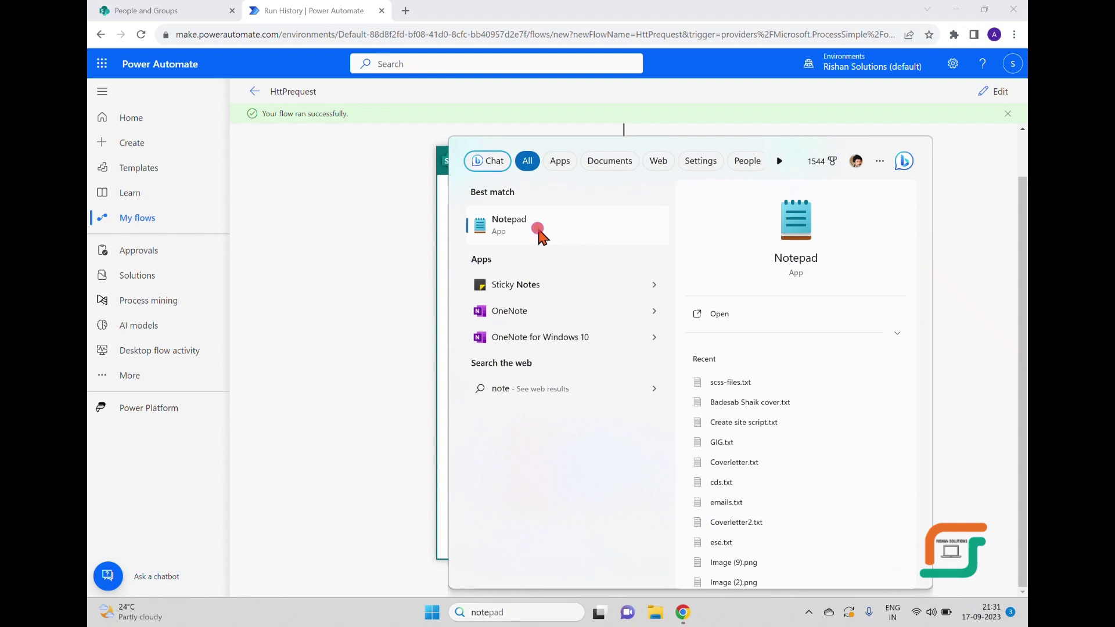
{"action": "left_click", "coordinate": [540, 232]}
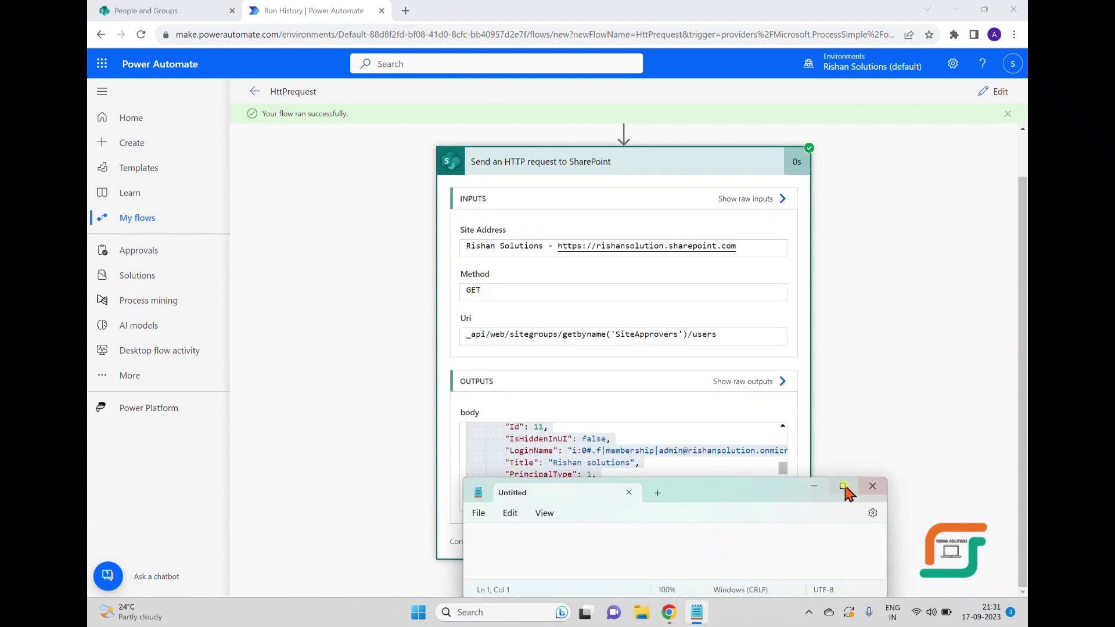
{"action": "left_click", "coordinate": [840, 490]}
{"action": "key", "text": "ctrl+v"}
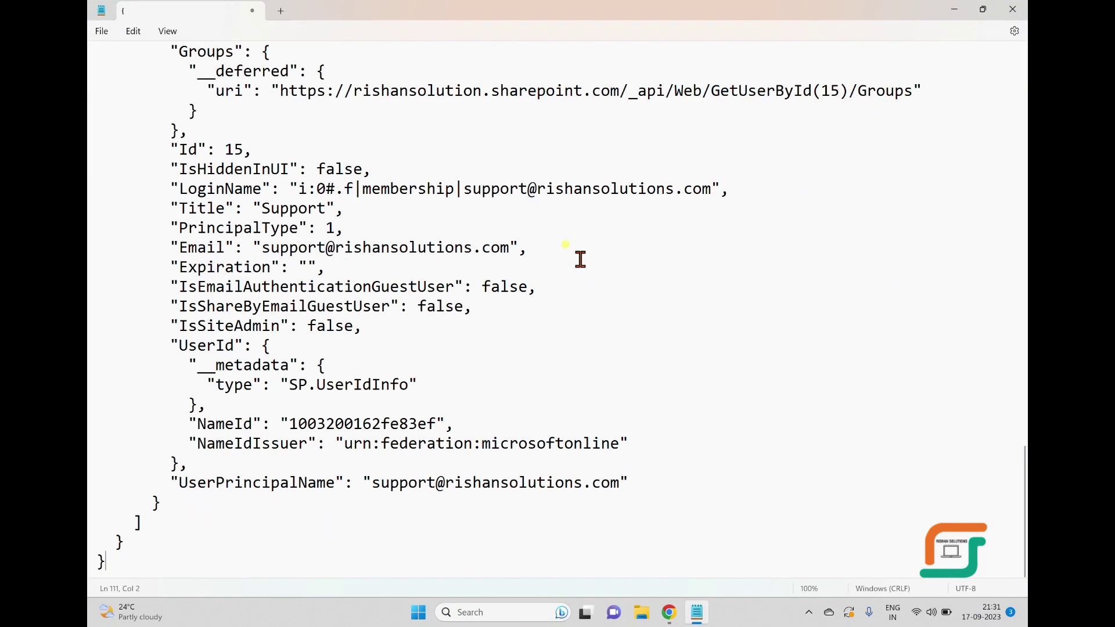
Examine the start of the JSON response: the d and results levels, and the first user's metadata, Id and Title
{"action": "scroll", "coordinate": [620, 343], "scroll_direction": "up", "scroll_amount": 5}
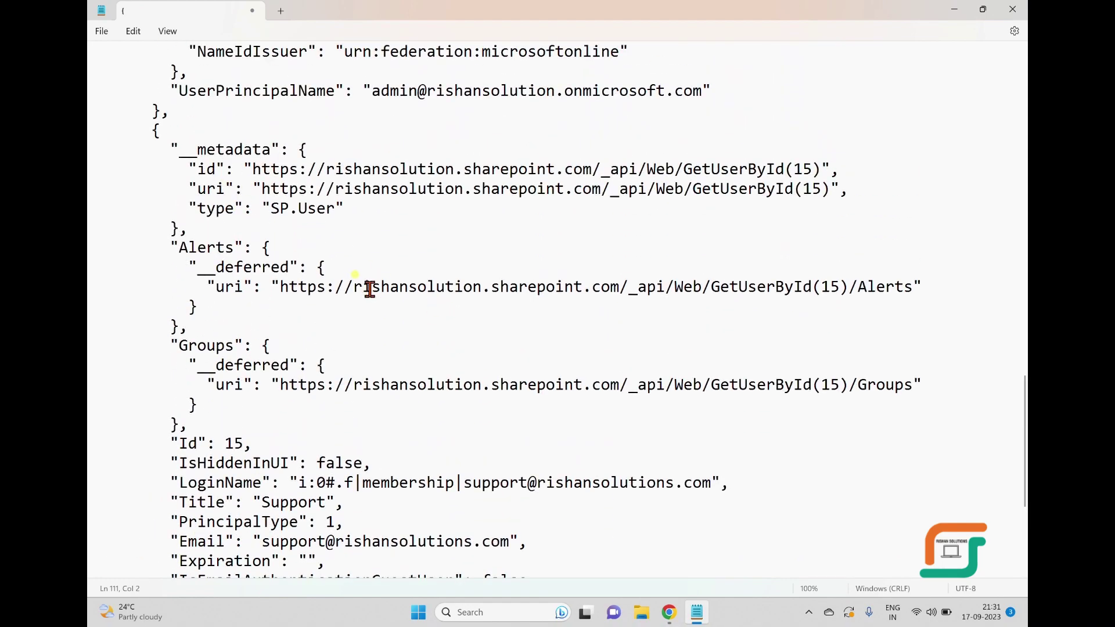
{"action": "scroll", "coordinate": [430, 337], "scroll_direction": "up", "scroll_amount": 20}
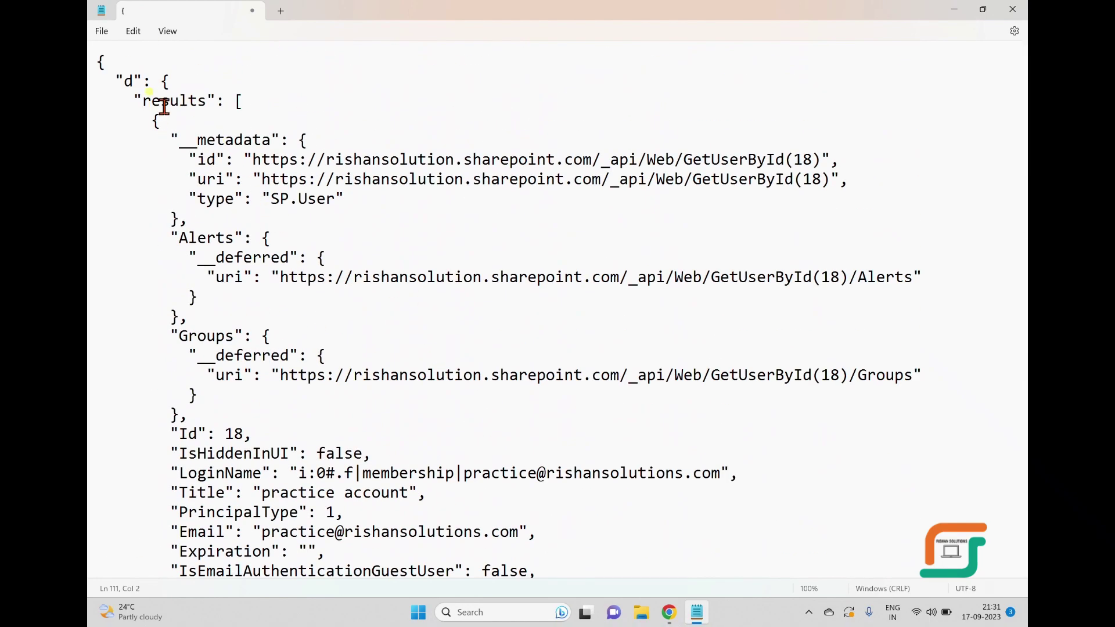
{"action": "left_click_drag", "start_coordinate": [151, 81], "coordinate": [96, 81]}
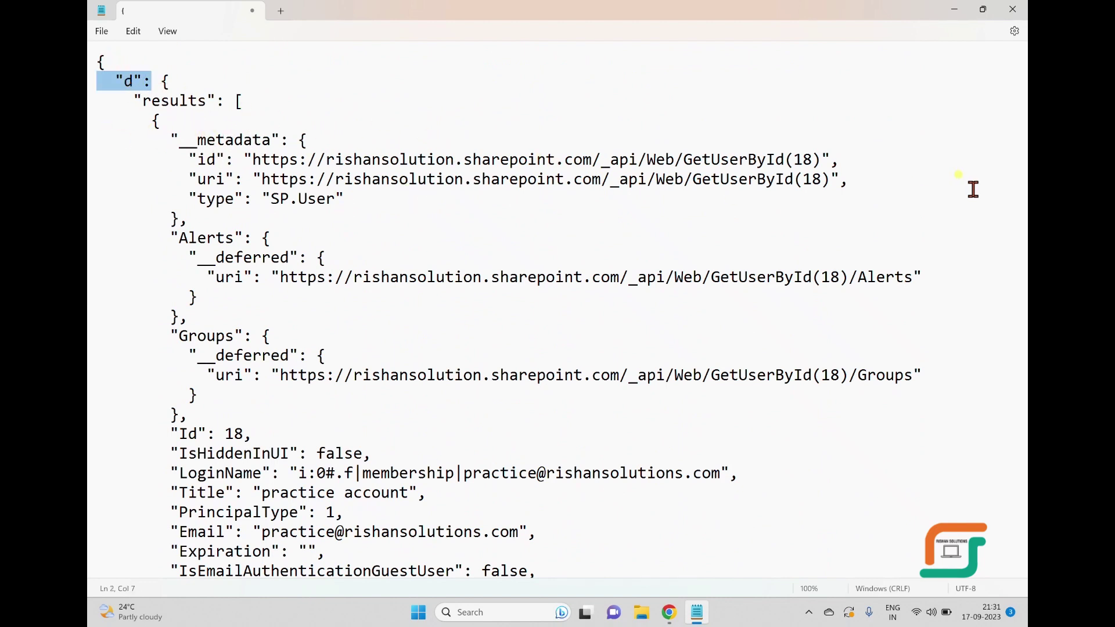
{"action": "left_click_drag", "start_coordinate": [832, 160], "coordinate": [691, 154]}
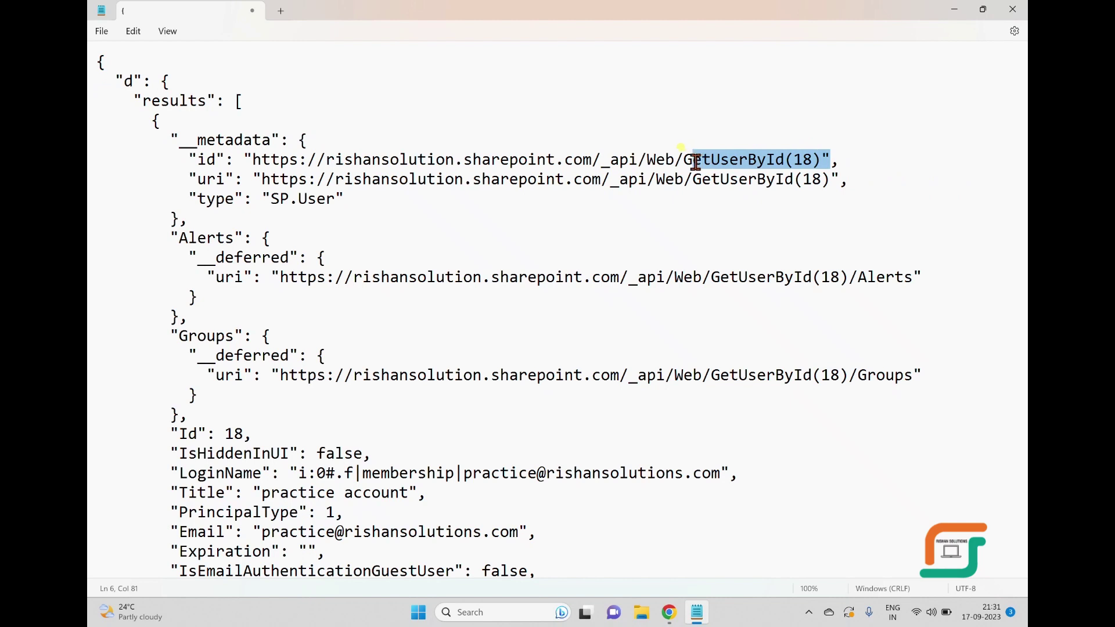
{"action": "left_click", "coordinate": [858, 185]}
{"action": "left_click_drag", "start_coordinate": [858, 184], "coordinate": [665, 176]}
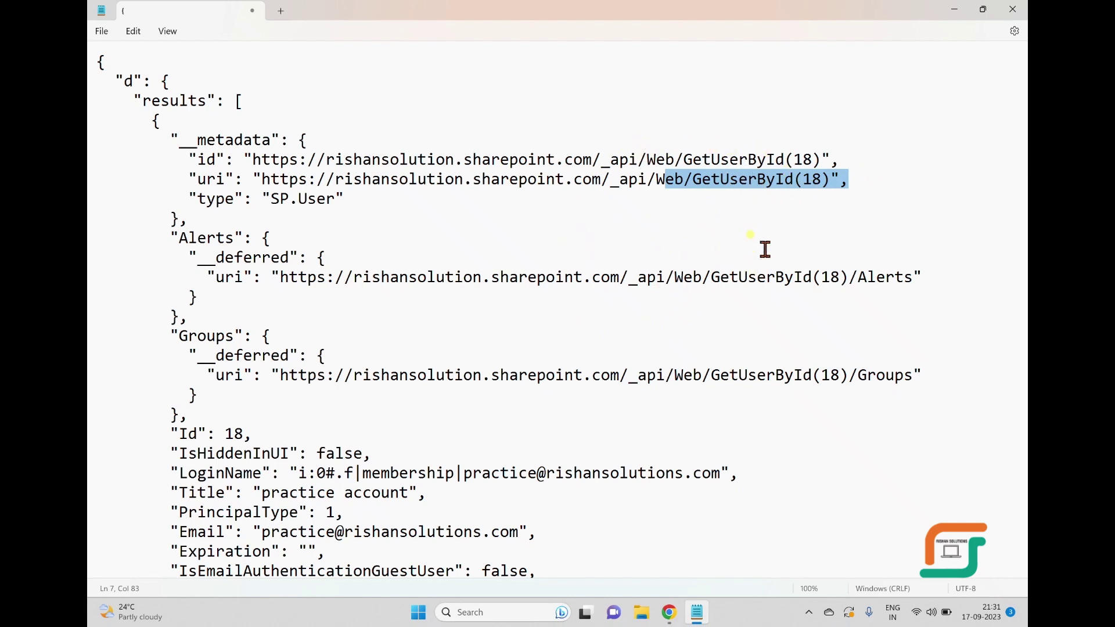
{"action": "scroll", "coordinate": [662, 356], "scroll_direction": "down", "scroll_amount": 5}
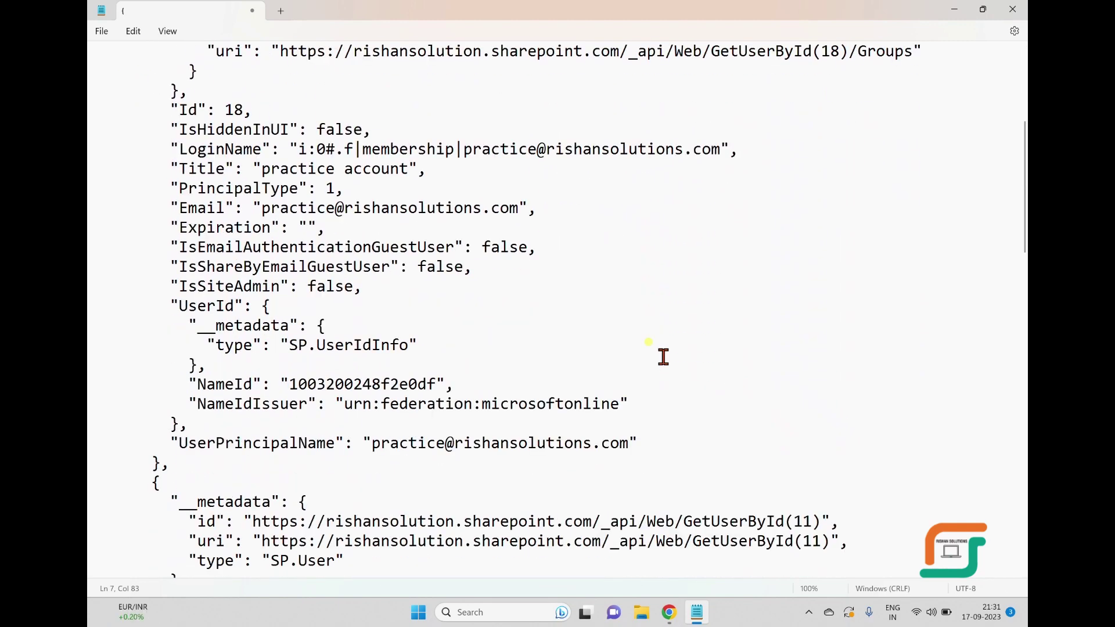
{"action": "left_click_drag", "start_coordinate": [261, 110], "coordinate": [176, 109]}
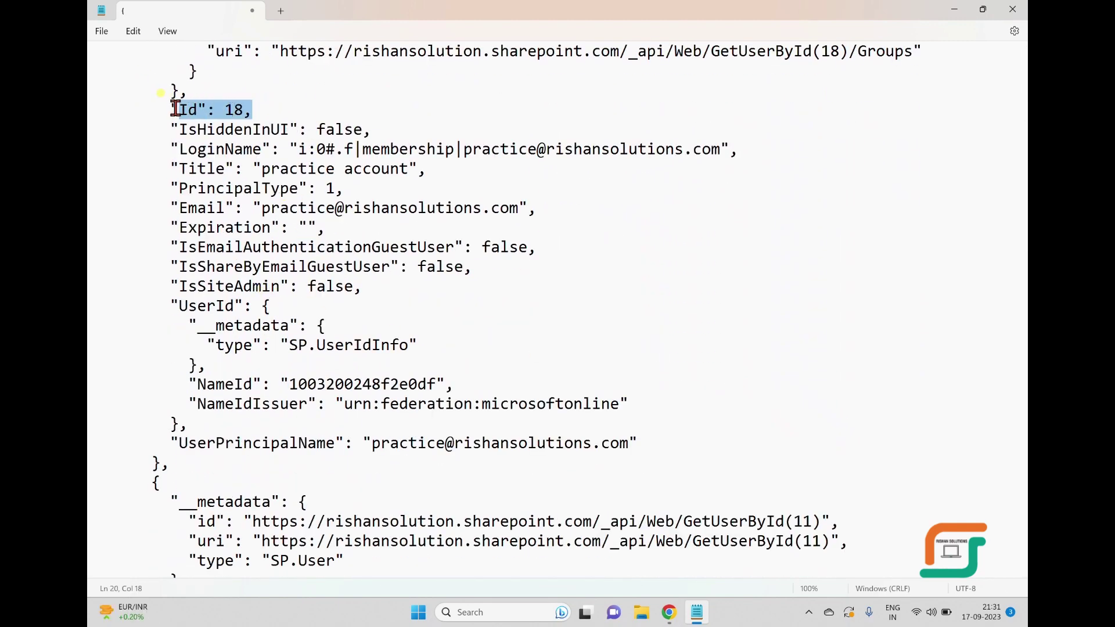
{"action": "left_click_drag", "start_coordinate": [428, 169], "coordinate": [161, 170]}
{"action": "scroll", "coordinate": [807, 275], "scroll_direction": "down", "scroll_amount": 2}
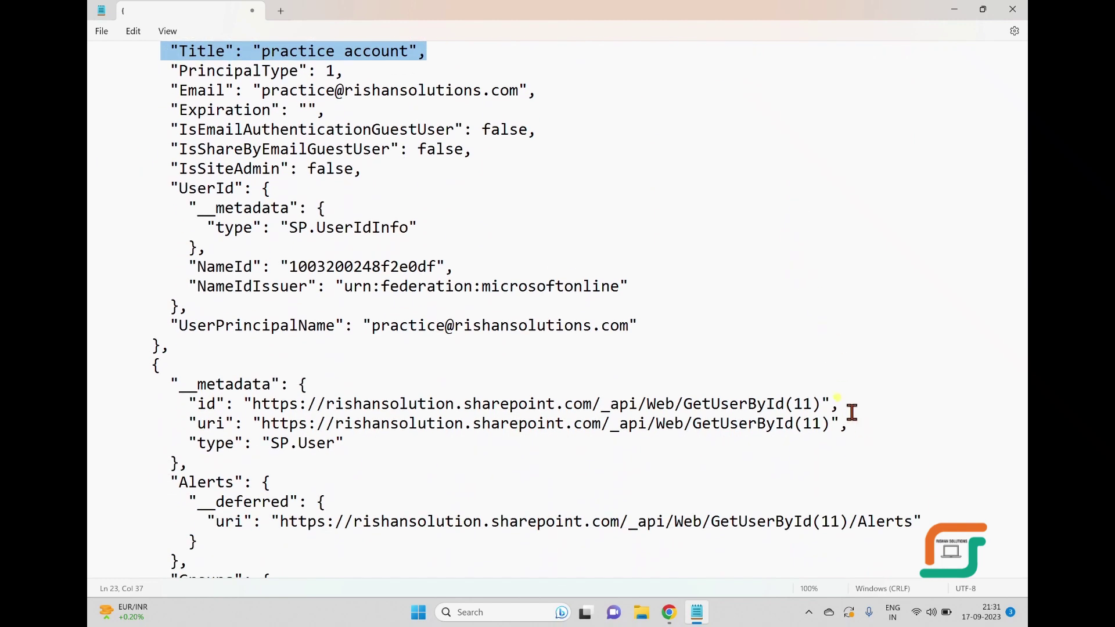
Examine the second and third user entries in the JSON, comparing their metadata id, Title and Email with the first user's
{"action": "left_click_drag", "start_coordinate": [848, 405], "coordinate": [578, 386]}
{"action": "scroll", "coordinate": [736, 288], "scroll_direction": "down", "scroll_amount": 5}
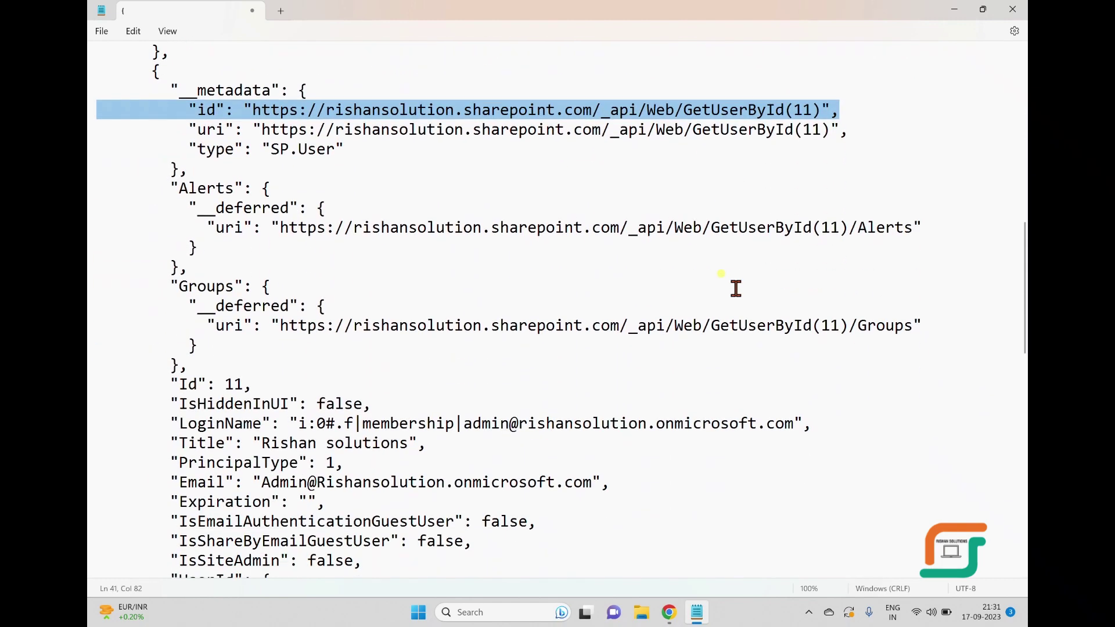
{"action": "scroll", "coordinate": [358, 299], "scroll_direction": "down", "scroll_amount": 1}
{"action": "scroll", "coordinate": [358, 299], "scroll_direction": "down", "scroll_amount": 2}
{"action": "left_click_drag", "start_coordinate": [428, 267], "coordinate": [234, 267]}
{"action": "scroll", "coordinate": [629, 272], "scroll_direction": "up", "scroll_amount": 10}
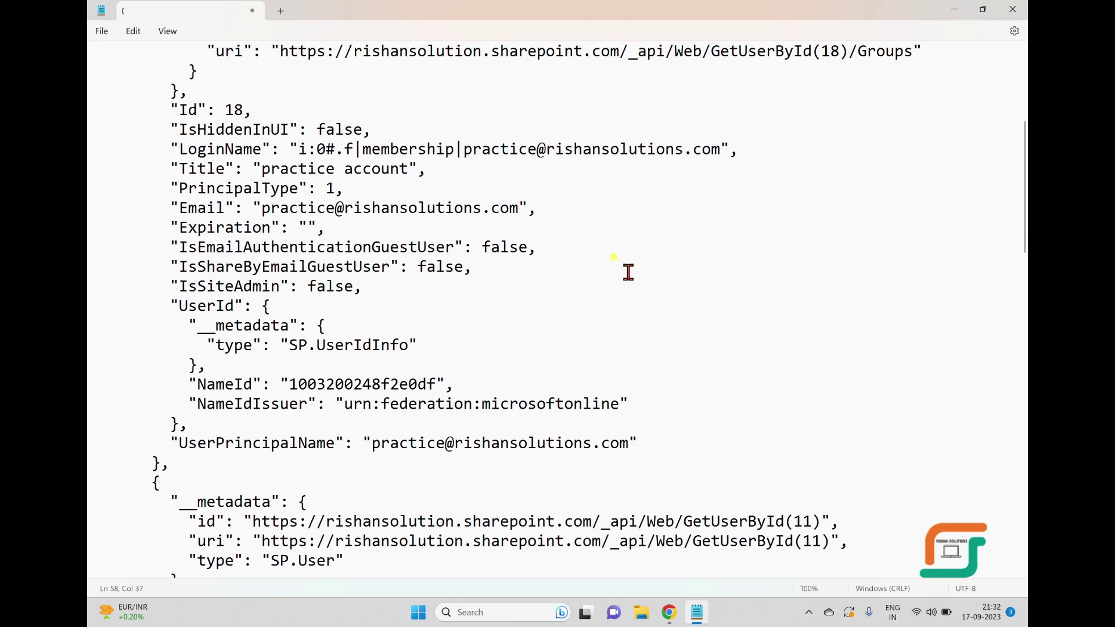
{"action": "scroll", "coordinate": [477, 219], "scroll_direction": "down", "scroll_amount": 9}
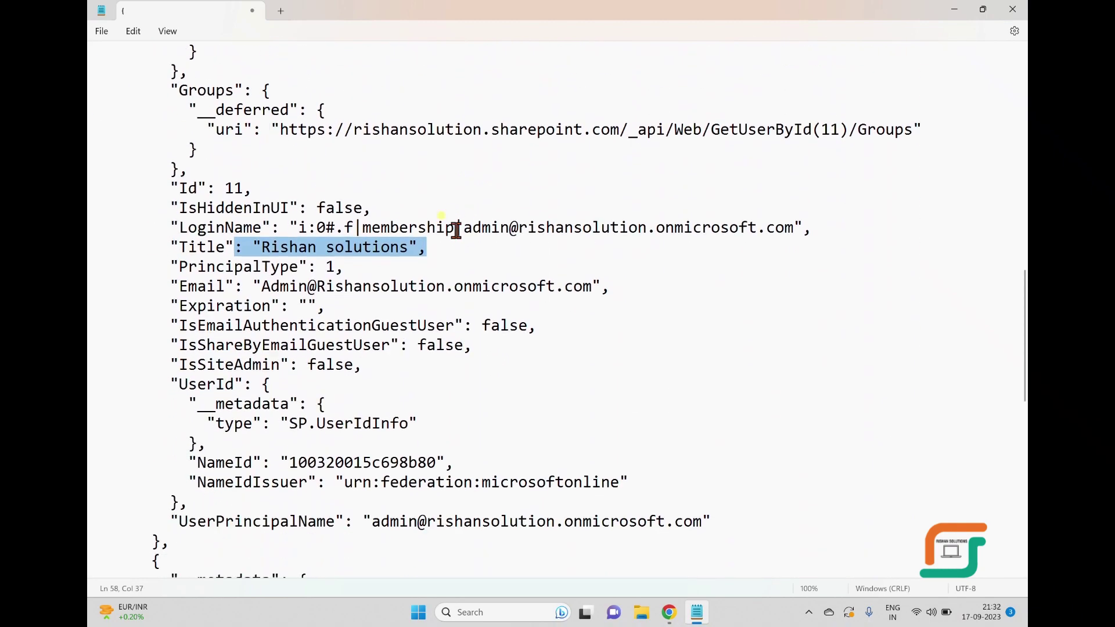
{"action": "scroll", "coordinate": [605, 244], "scroll_direction": "down", "scroll_amount": 3}
{"action": "scroll", "coordinate": [607, 246], "scroll_direction": "down", "scroll_amount": 7}
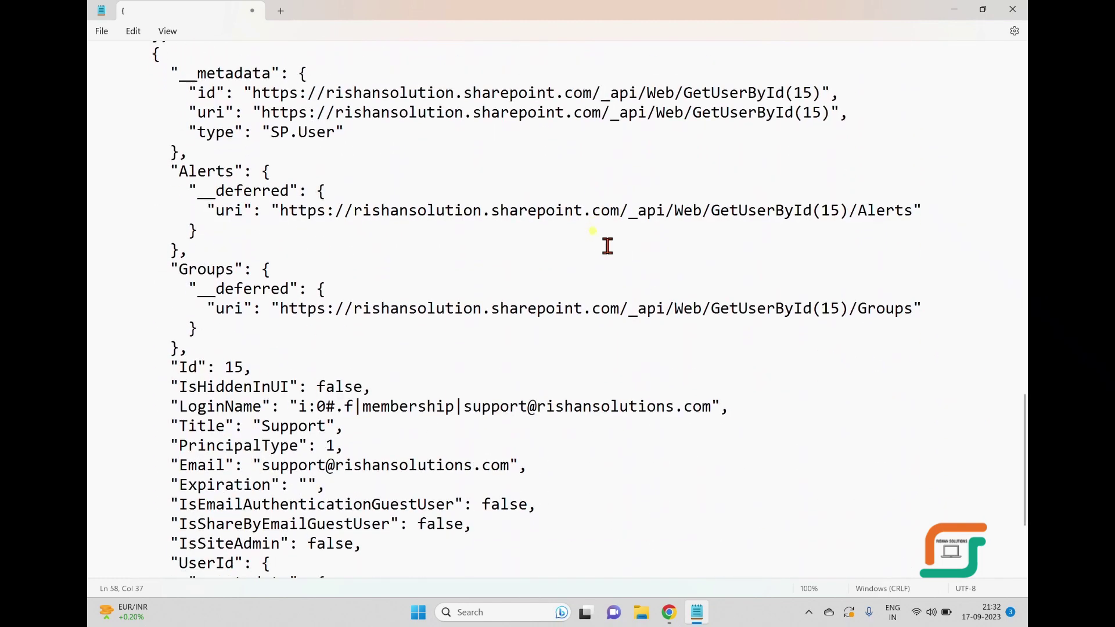
{"action": "left_click_drag", "start_coordinate": [523, 404], "coordinate": [222, 401]}
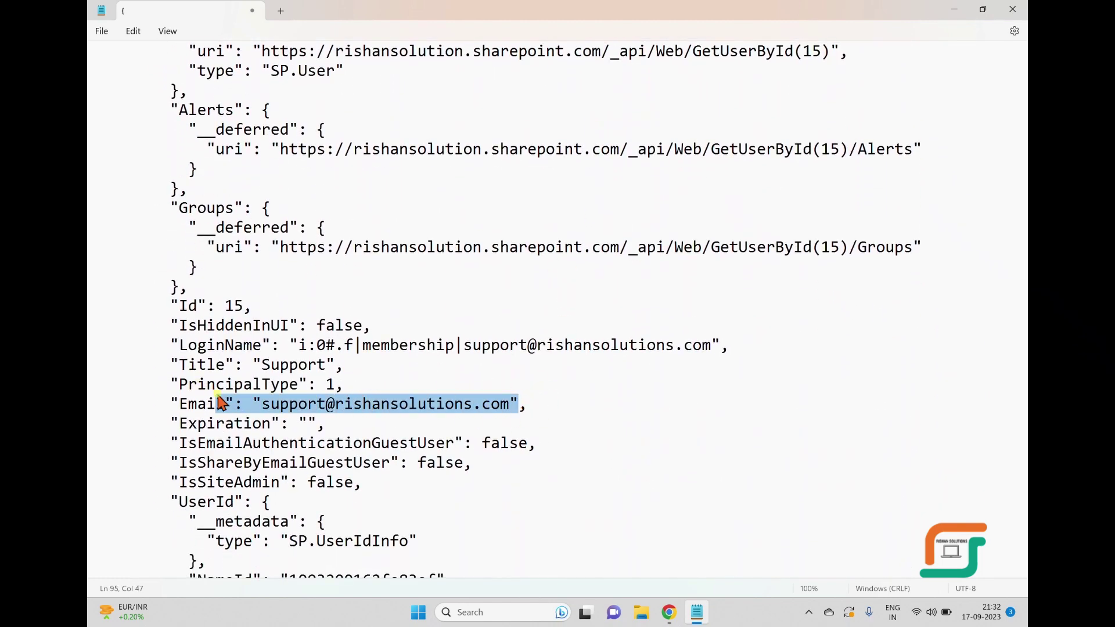
{"action": "left_click", "coordinate": [655, 424]}
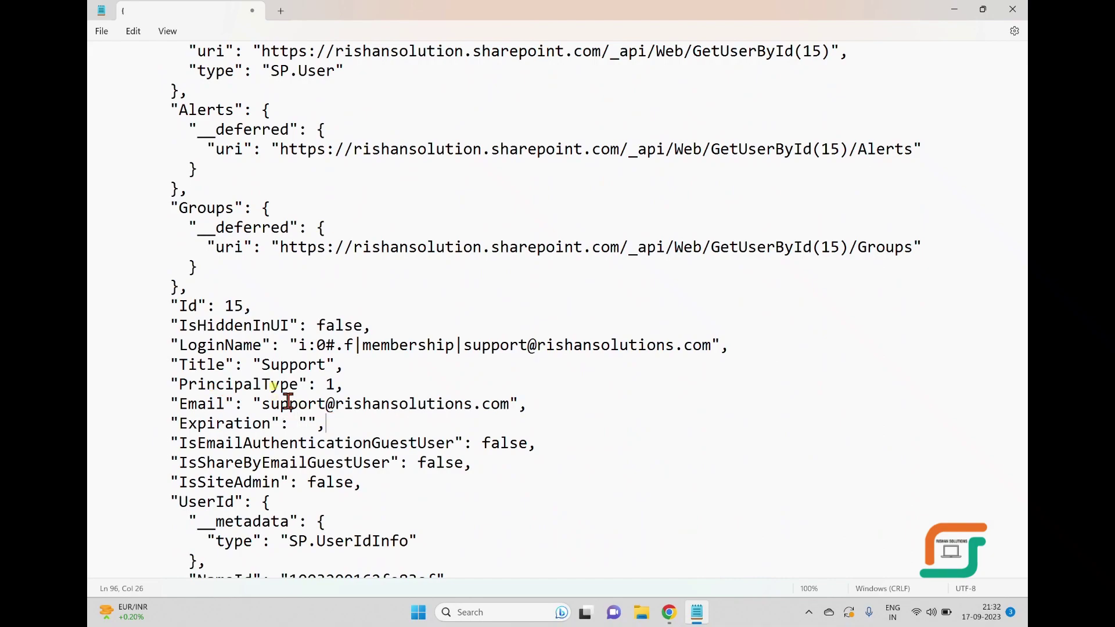
{"action": "scroll", "coordinate": [409, 389], "scroll_direction": "down", "scroll_amount": 3}
{"action": "scroll", "coordinate": [423, 382], "scroll_direction": "up", "scroll_amount": 20}
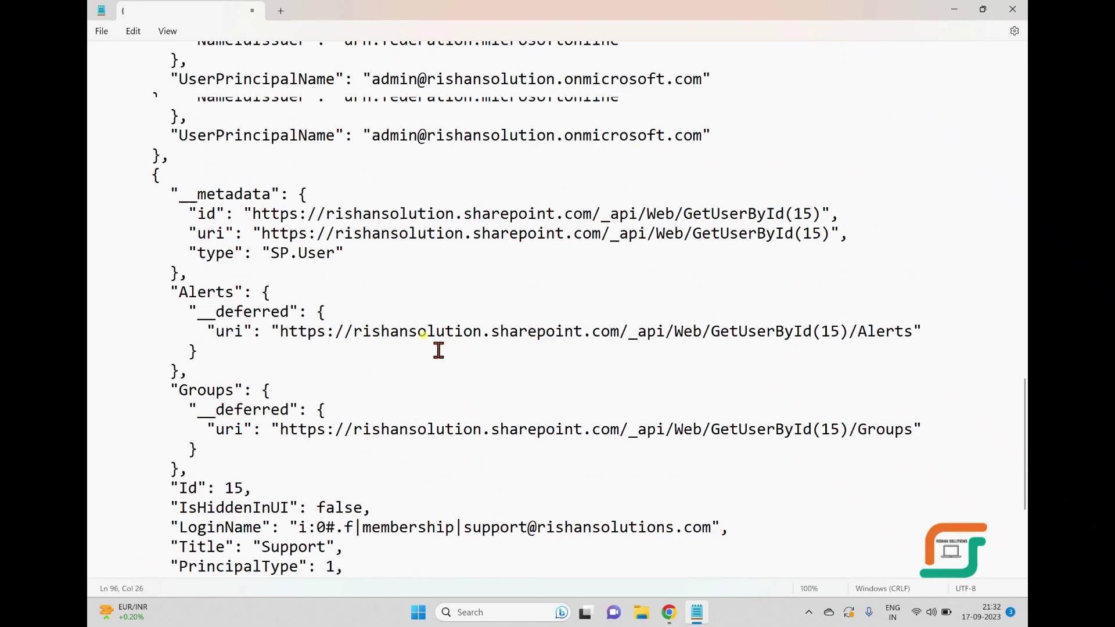
{"action": "scroll", "coordinate": [325, 273], "scroll_direction": "down", "scroll_amount": 3}
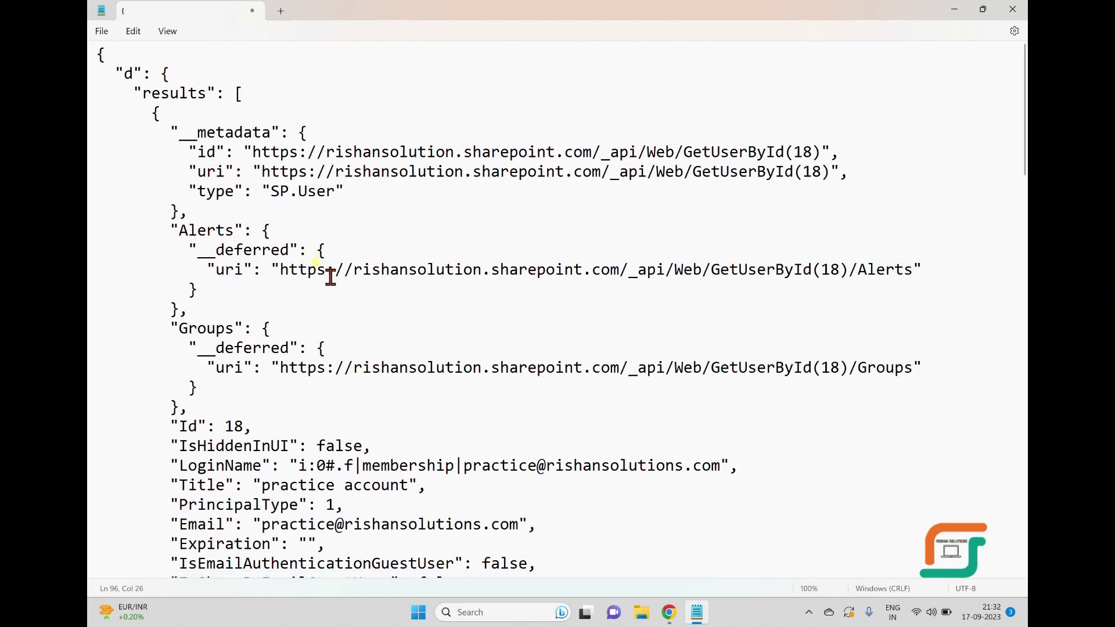
{"action": "scroll", "coordinate": [436, 398], "scroll_direction": "down", "scroll_amount": 9}
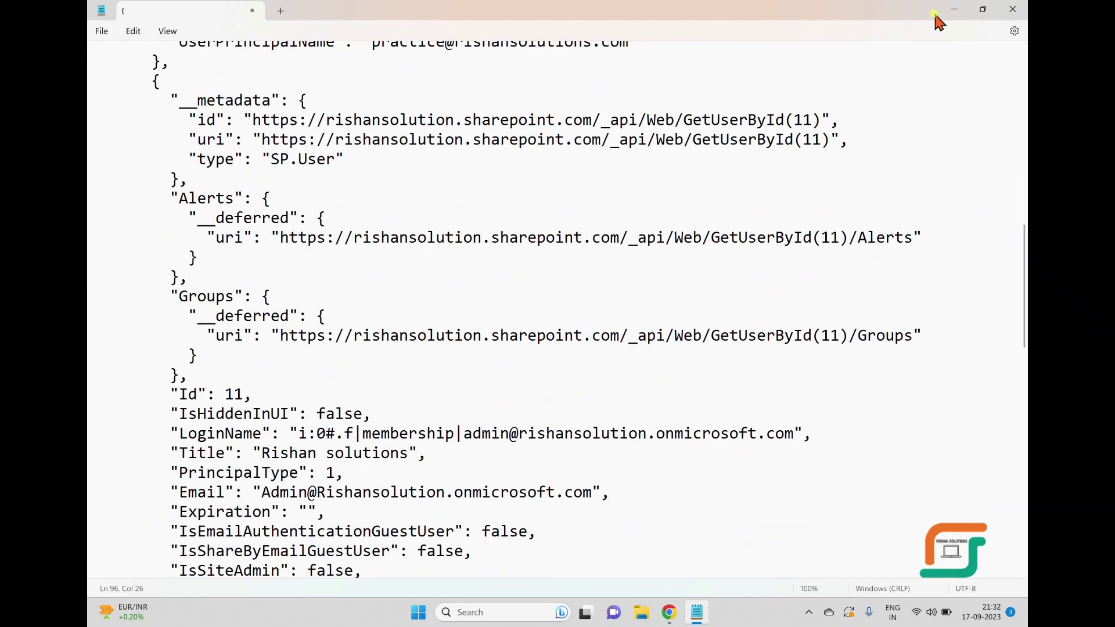
Minimize Notepad and reopen the HttPrequest flow for editing in Power Automate
{"action": "left_click", "coordinate": [954, 10]}
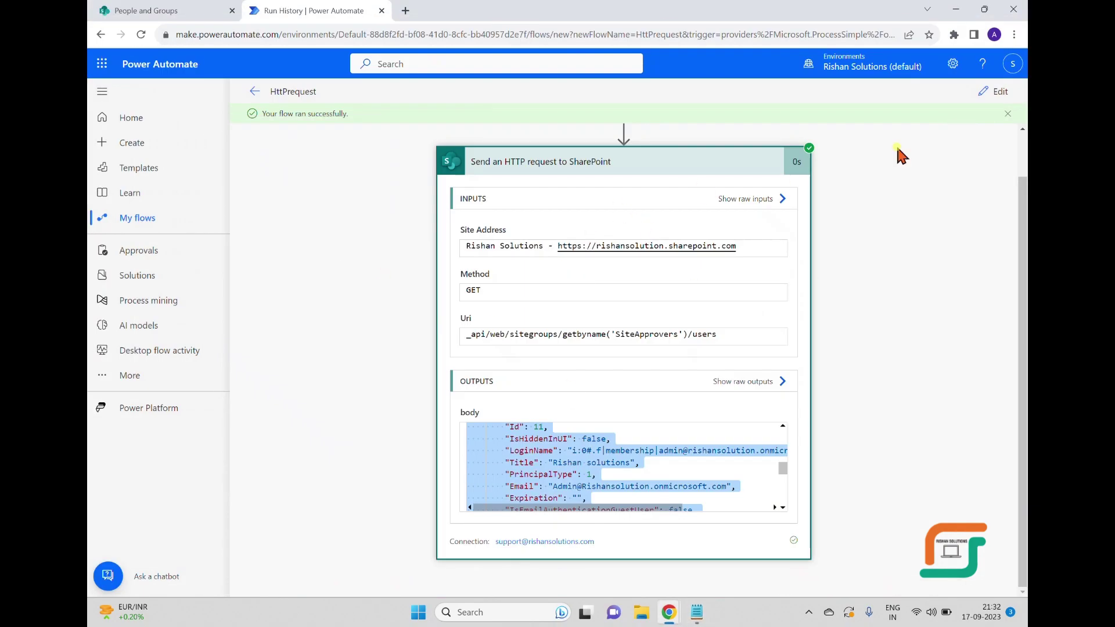
{"action": "left_click", "coordinate": [1000, 93]}
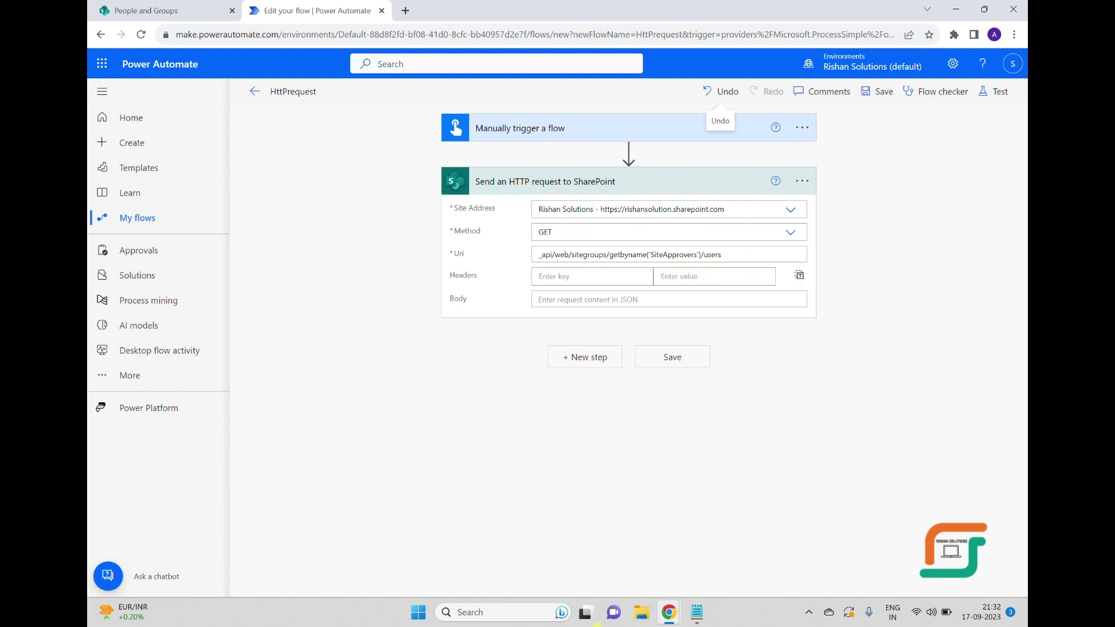
Switch to the SharePoint People and Groups page and examine the membership group ID in its address and the SiteApprovers group name
{"action": "mouse_move", "coordinate": [678, 619]}
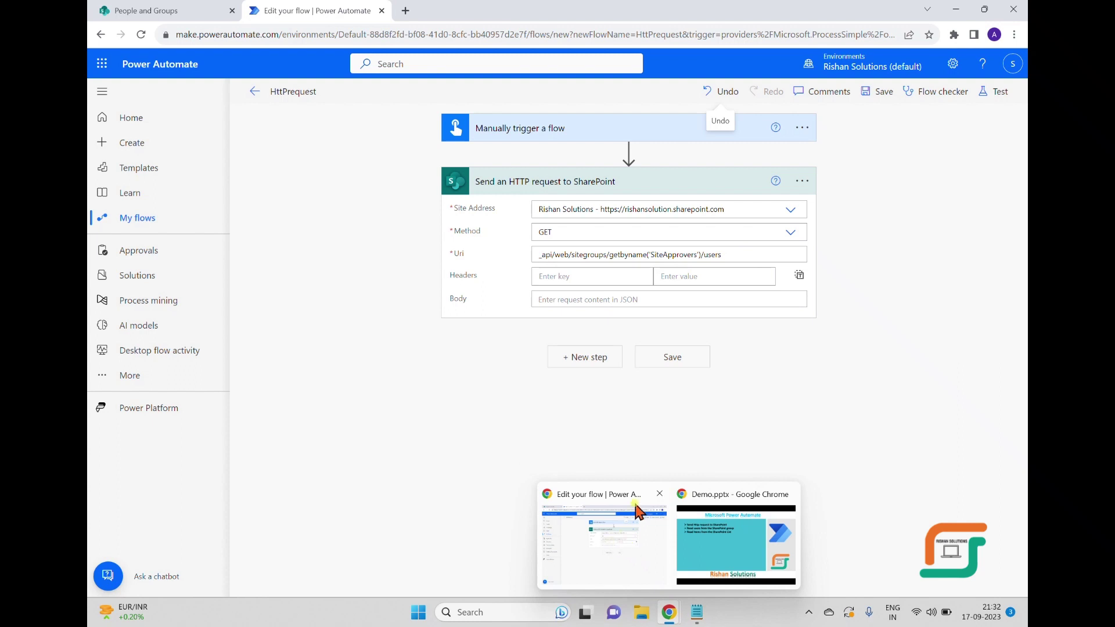
{"action": "left_click", "coordinate": [148, 10]}
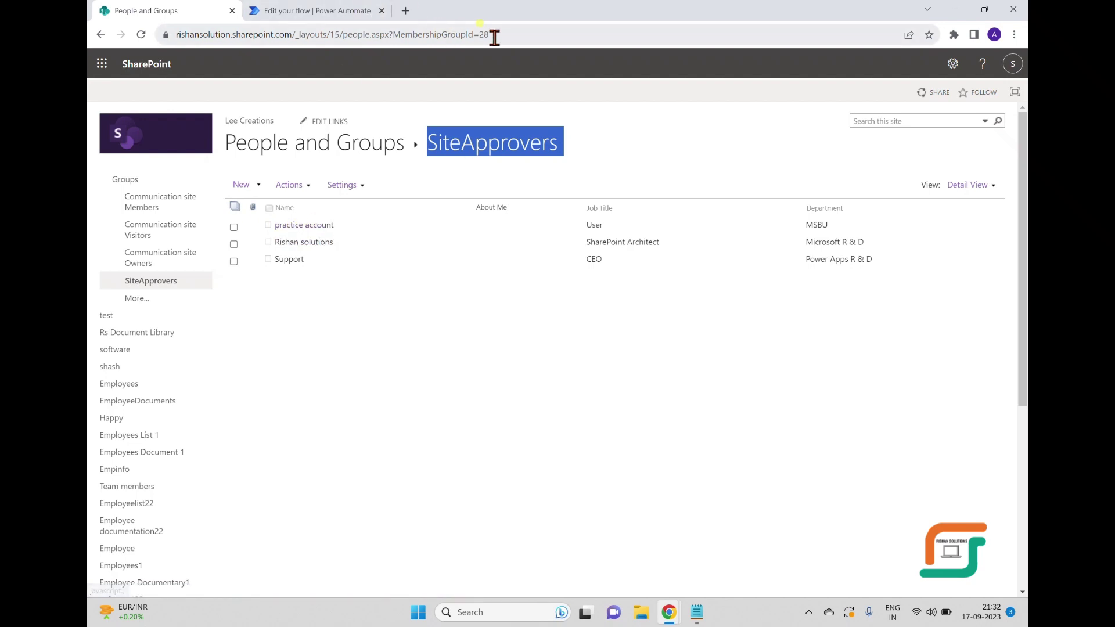
{"action": "left_click_drag", "start_coordinate": [494, 38], "coordinate": [361, 27]}
{"action": "left_click", "coordinate": [444, 381]}
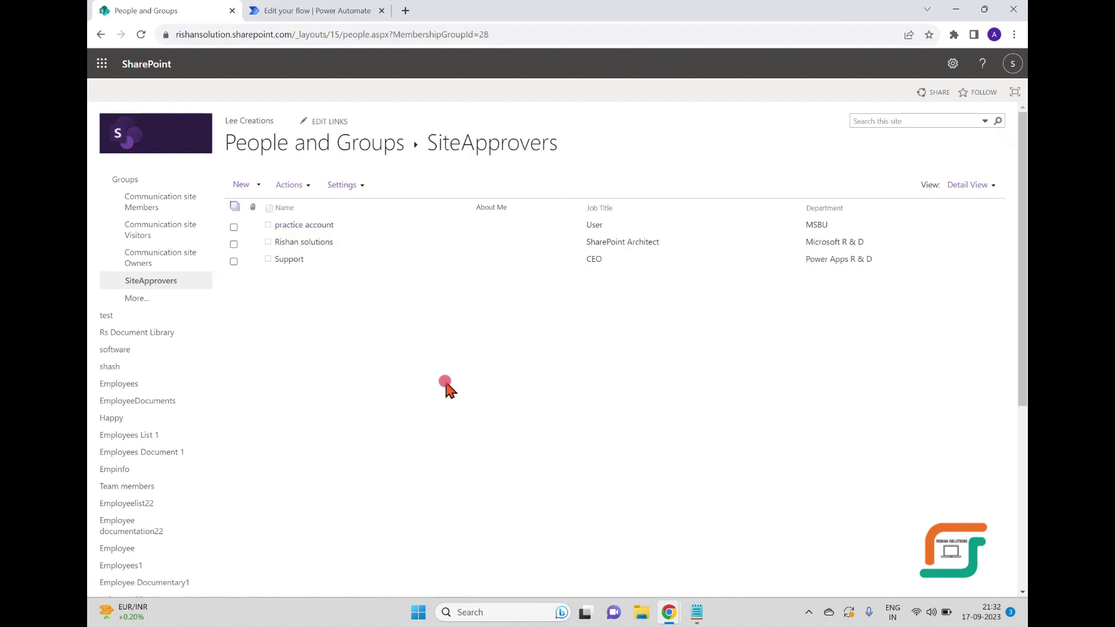
{"action": "left_click_drag", "start_coordinate": [497, 37], "coordinate": [476, 145]}
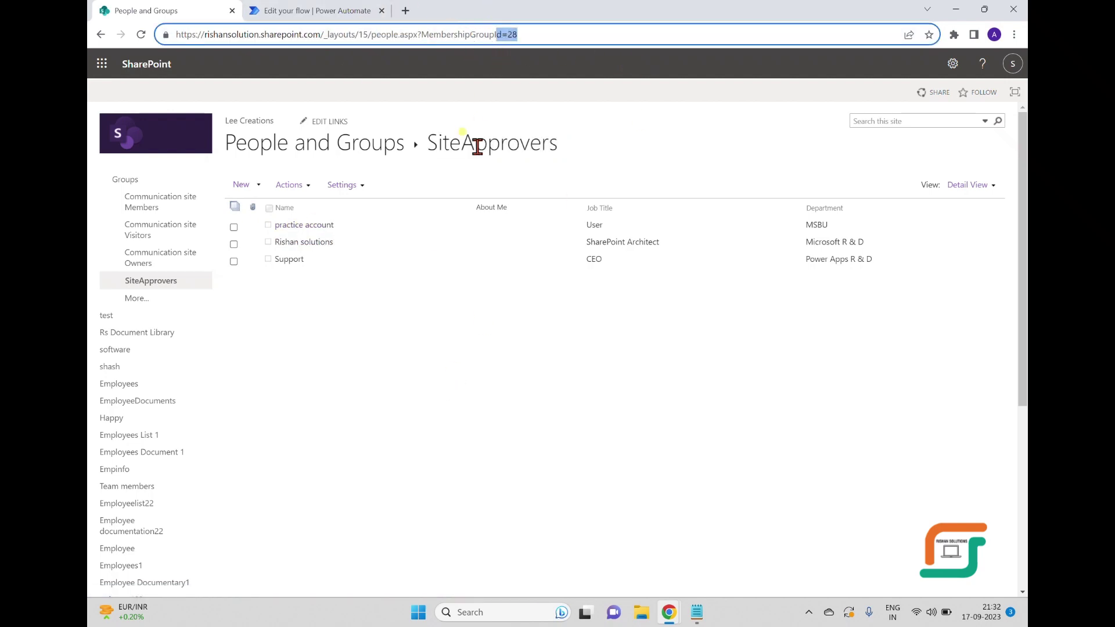
{"action": "left_click_drag", "start_coordinate": [576, 152], "coordinate": [449, 142]}
{"action": "left_click", "coordinate": [717, 152]}
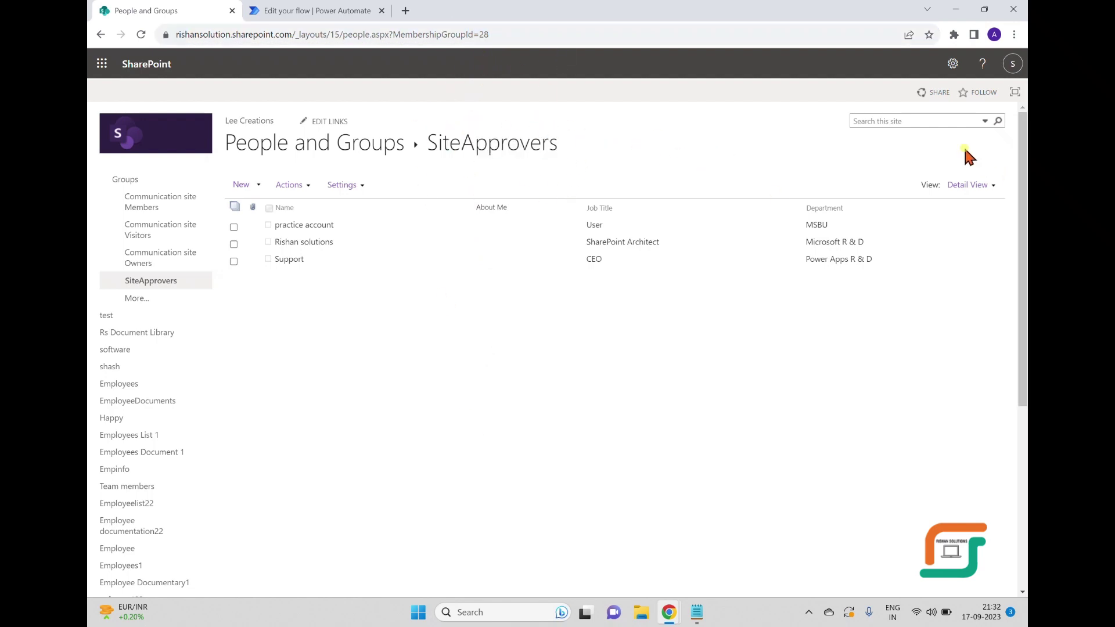
Open the Electronics123 list from the SharePoint site contents and examine the list name in the page address
{"action": "left_click", "coordinate": [952, 63]}
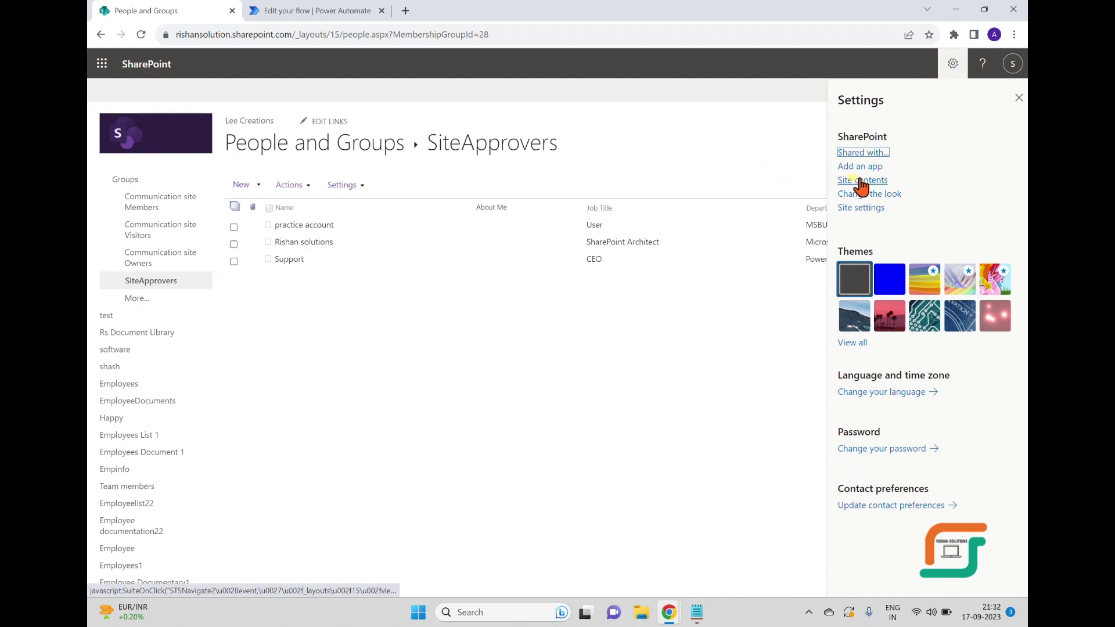
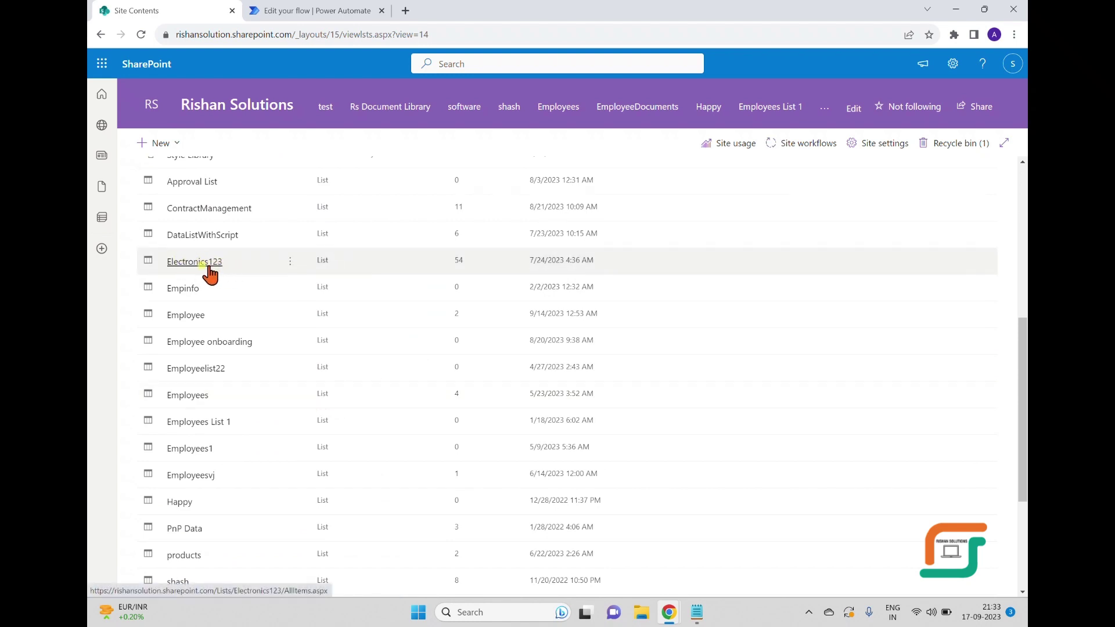
{"action": "left_click", "coordinate": [185, 261]}
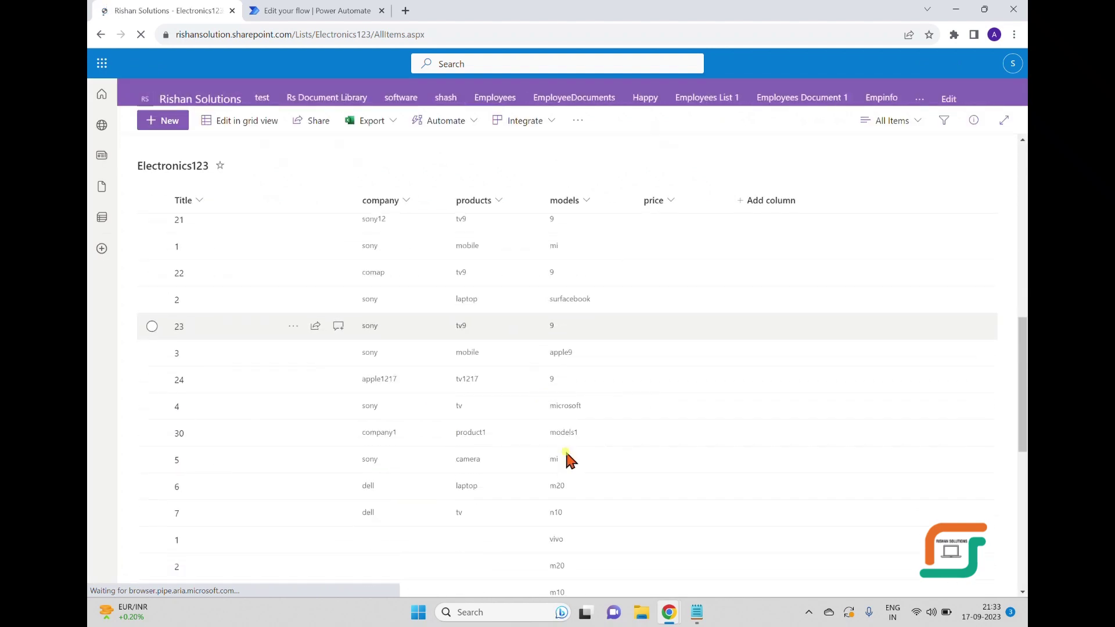
{"action": "left_click", "coordinate": [337, 34]}
{"action": "double_click", "coordinate": [371, 34]}
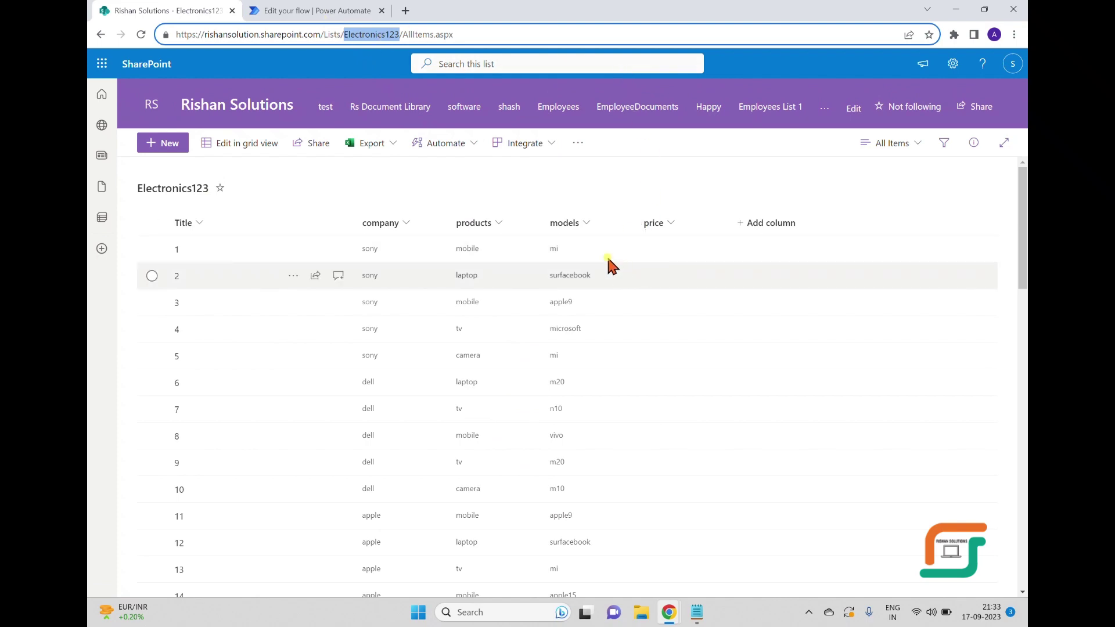
{"action": "left_click", "coordinate": [955, 10]}
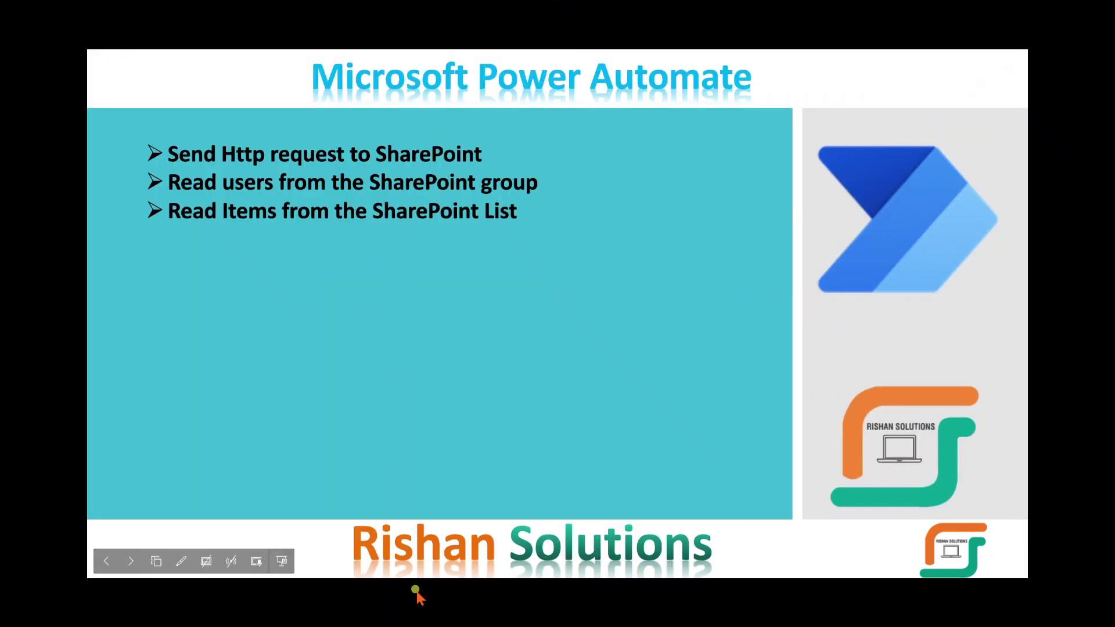
{"action": "key", "text": "alt+Tab"}
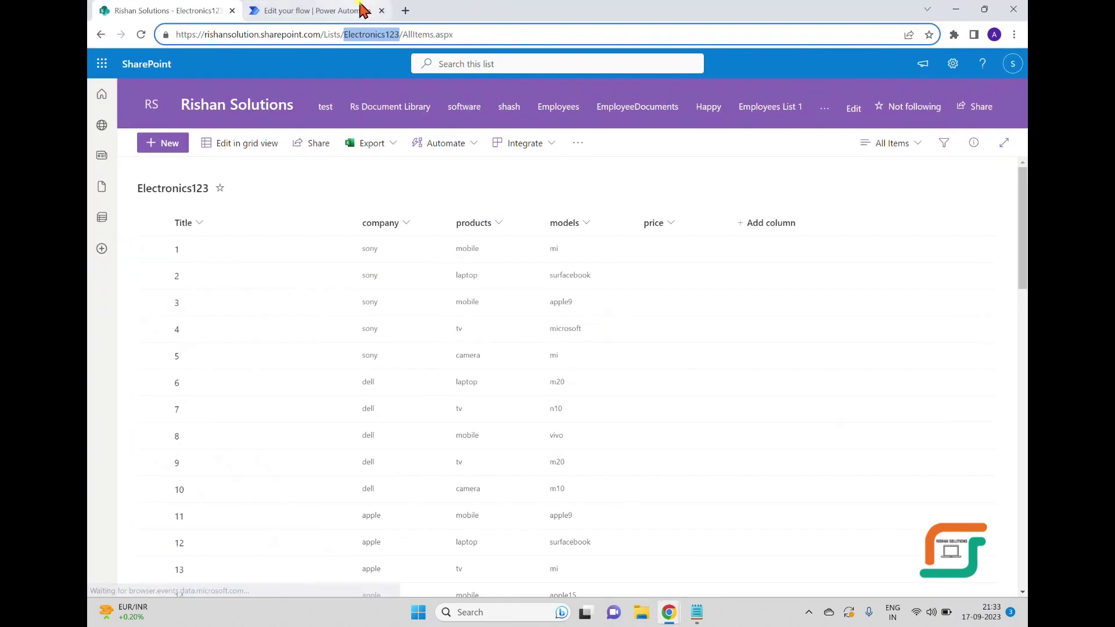
Return to the HttPrequest flow and add a second Send an HTTP request to SharePoint action after the existing one
{"action": "left_click", "coordinate": [366, 11]}
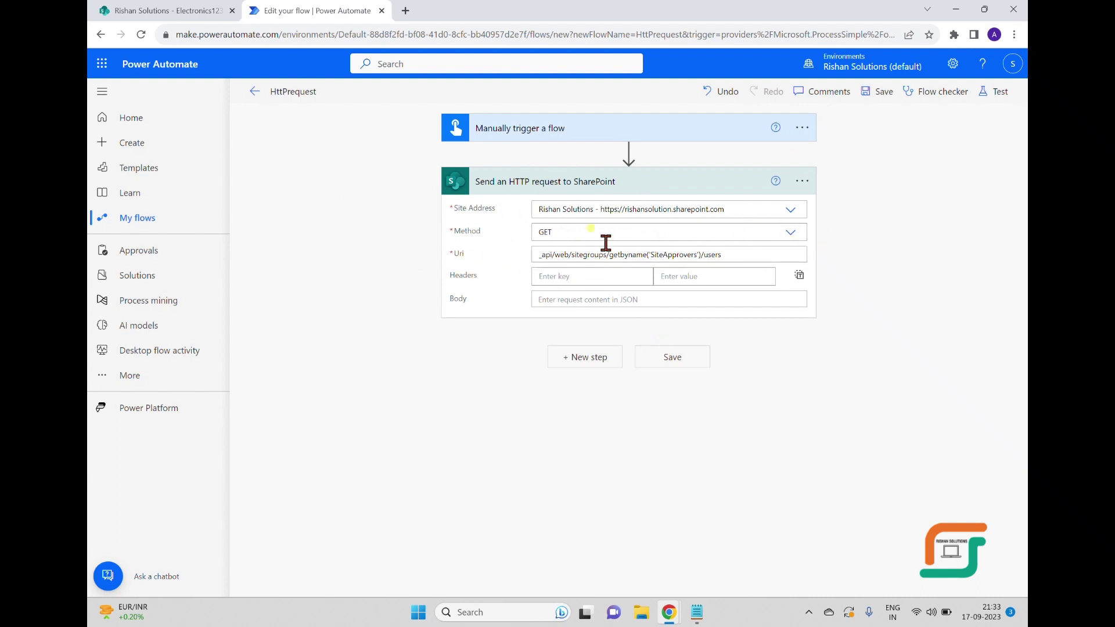
{"action": "left_click", "coordinate": [584, 365]}
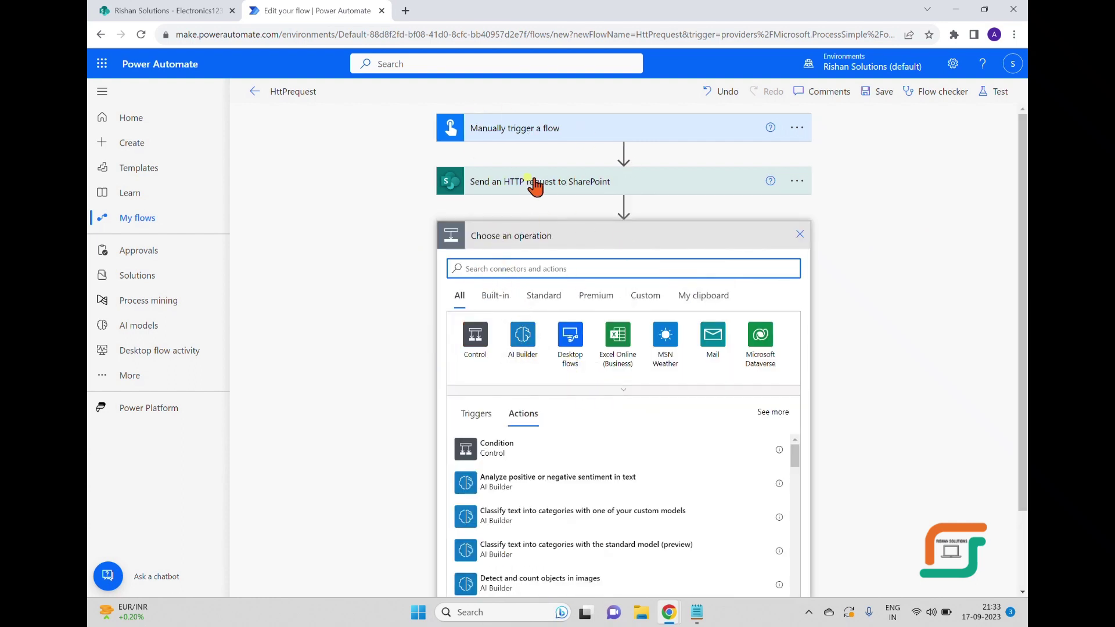
{"action": "left_click", "coordinate": [575, 267]}
{"action": "type", "text": "Send"}
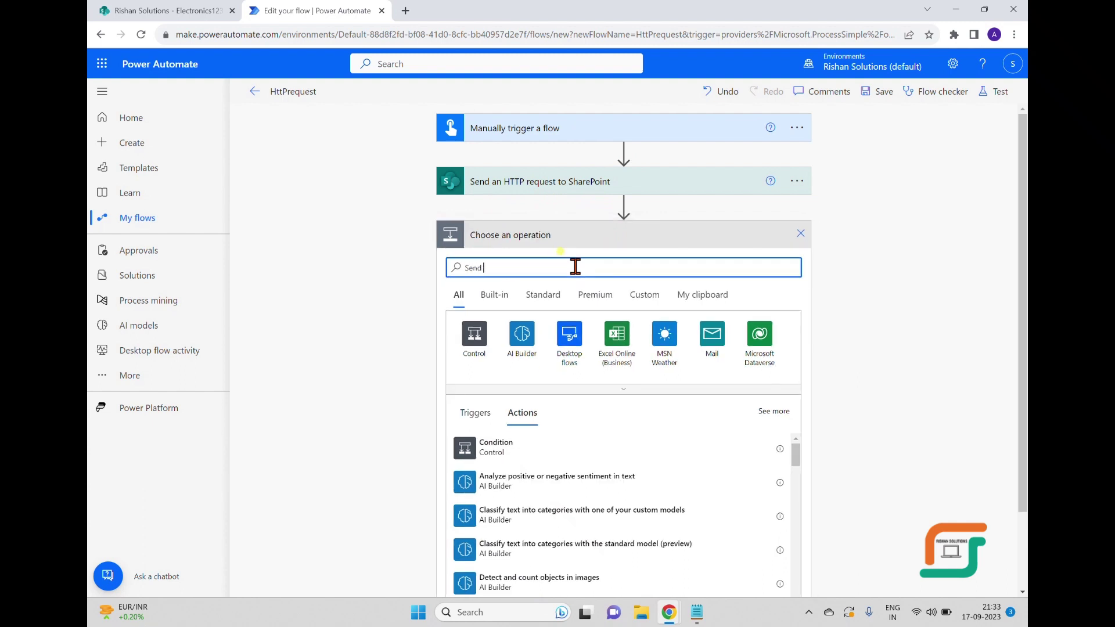
{"action": "type", "text": " an Http request"}
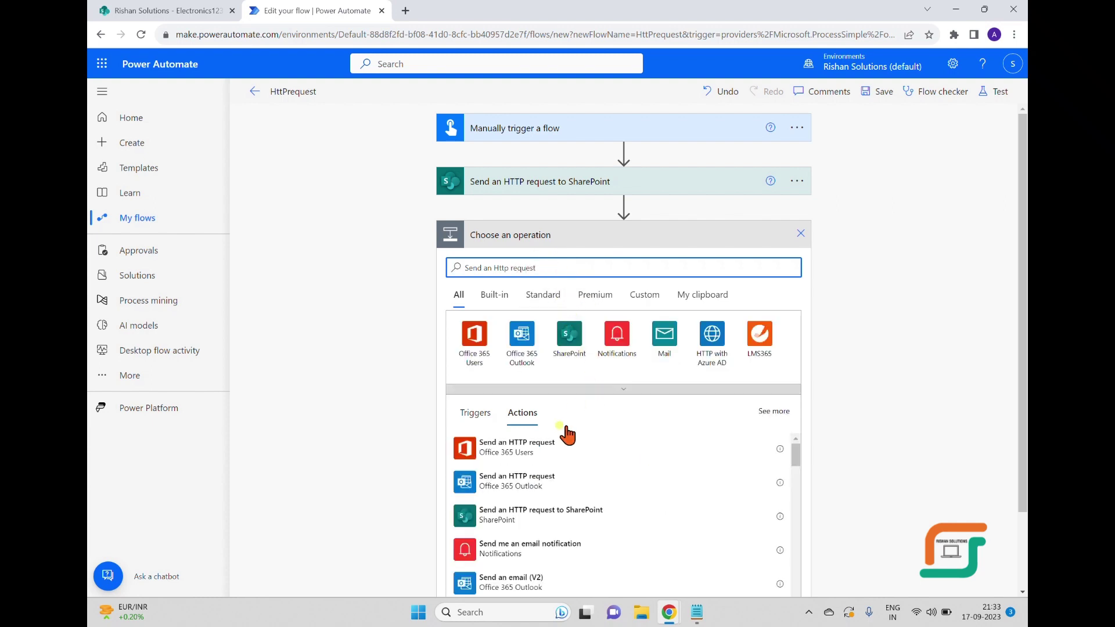
{"action": "left_click", "coordinate": [513, 520]}
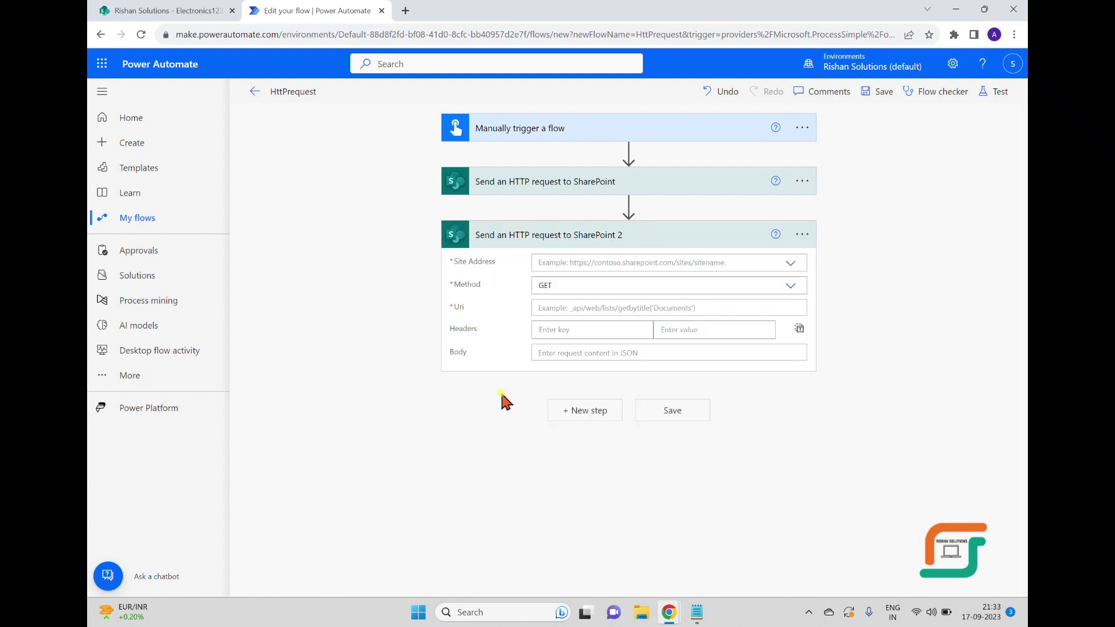
Set the new action's site address to Rishan Solutions and its Uri to _api/web/lists/GetByTitle('Electronics123')/items
{"action": "left_click", "coordinate": [786, 264]}
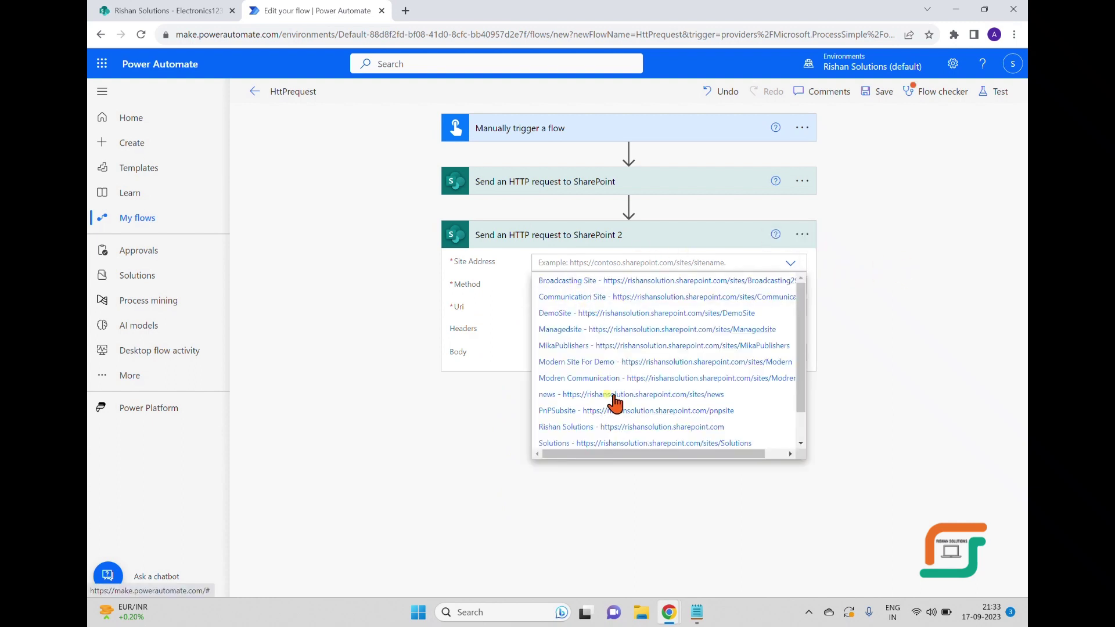
{"action": "left_click", "coordinate": [567, 427]}
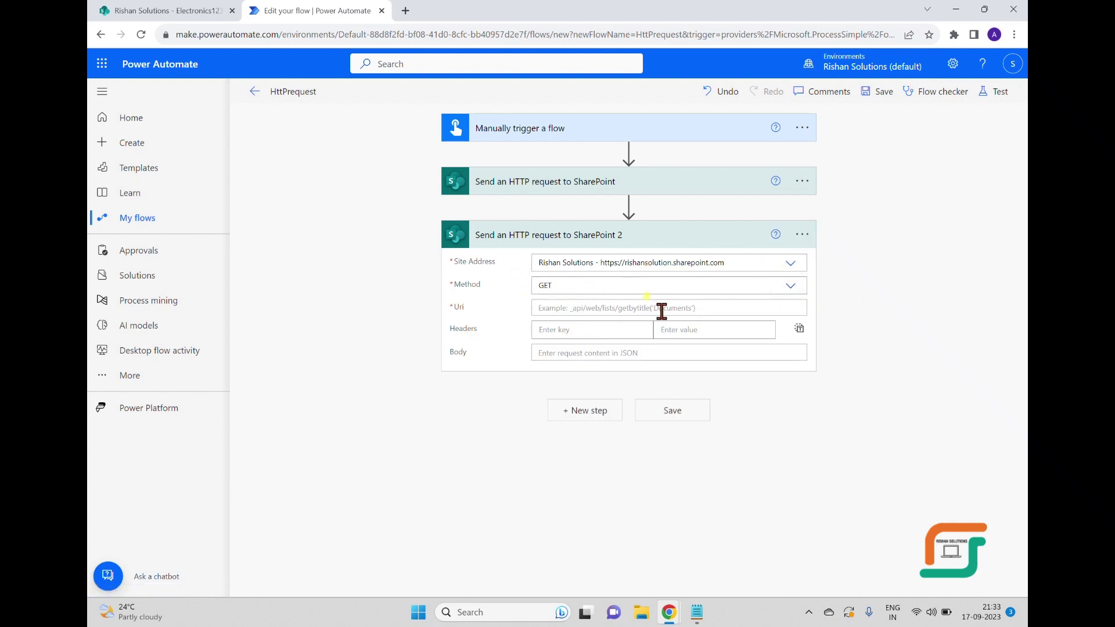
{"action": "left_click", "coordinate": [637, 308]}
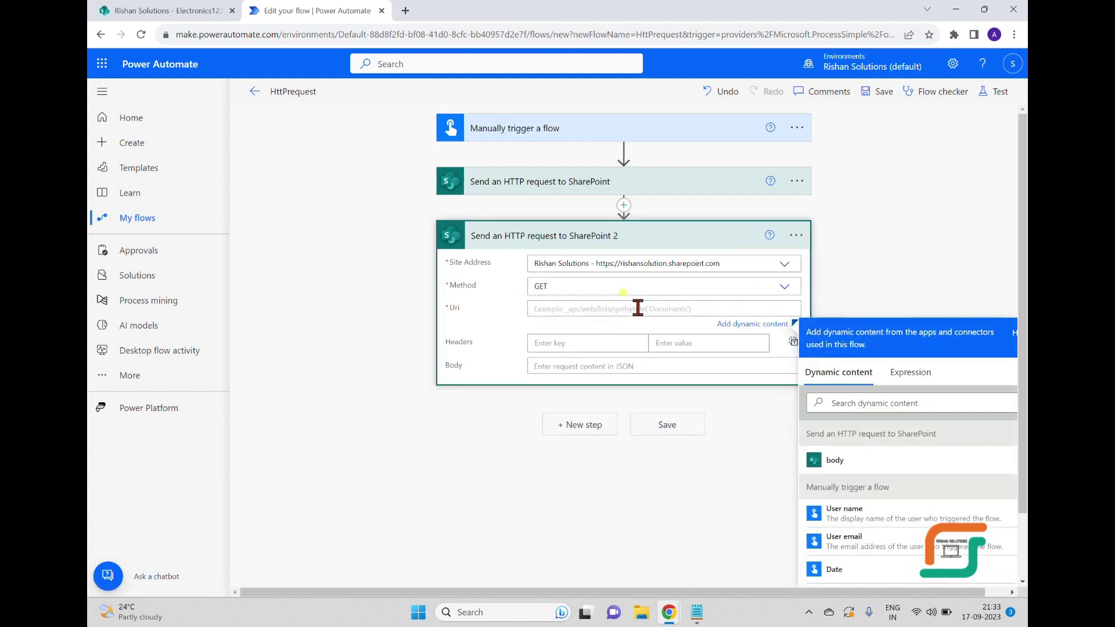
{"action": "type", "text": "_"}
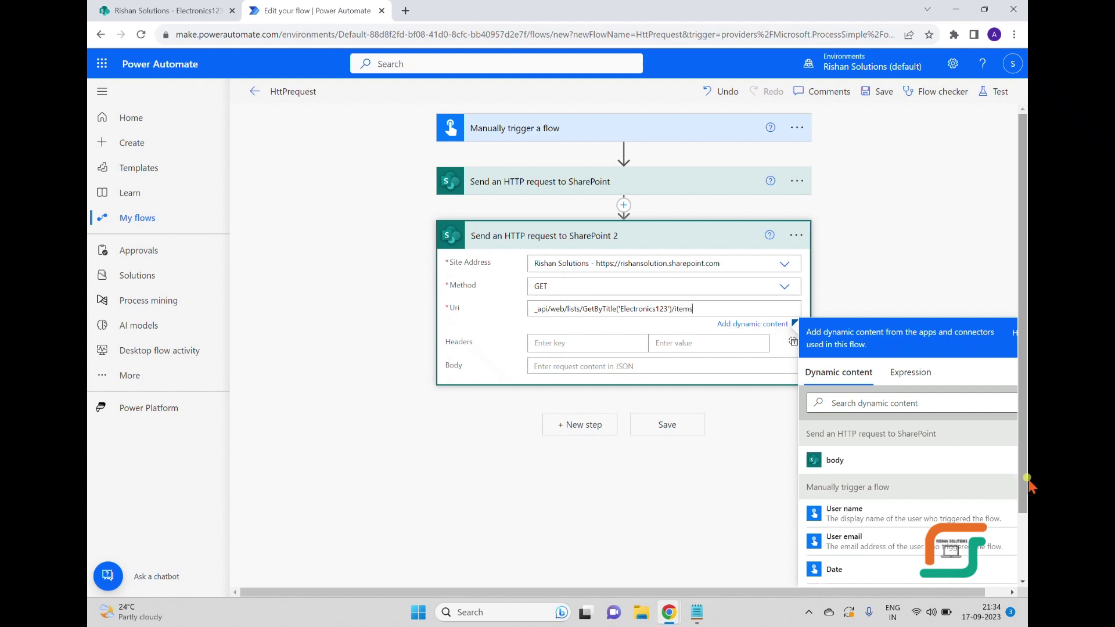
Examine the _api, lists and Electronics123 parts of the Uri, comparing them with the list's address in SharePoint
{"action": "double_click", "coordinate": [542, 308]}
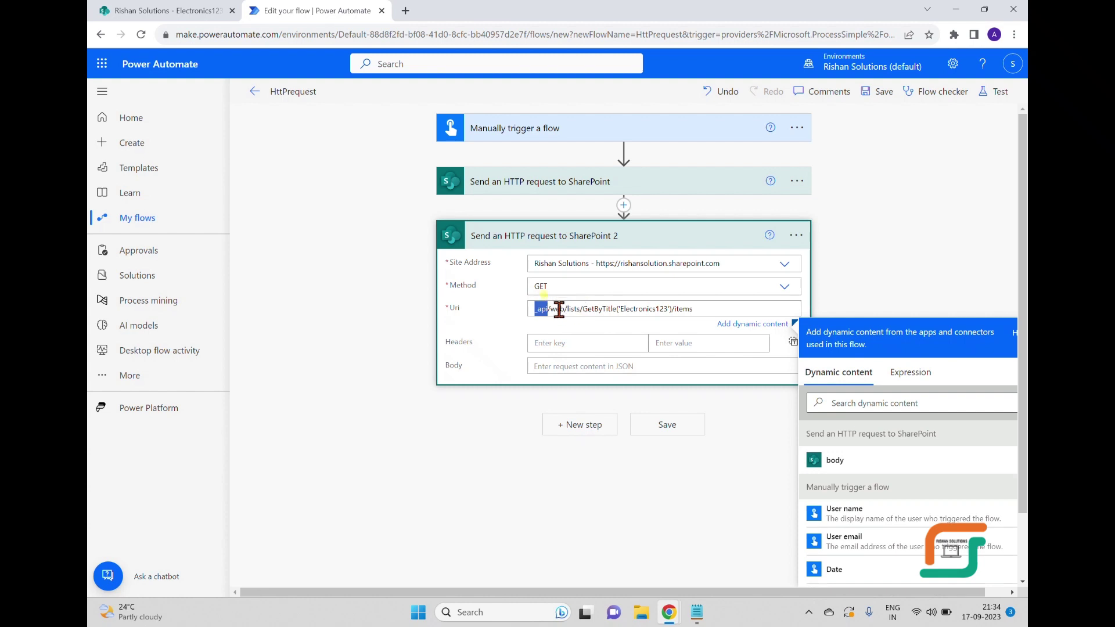
{"action": "double_click", "coordinate": [573, 309]}
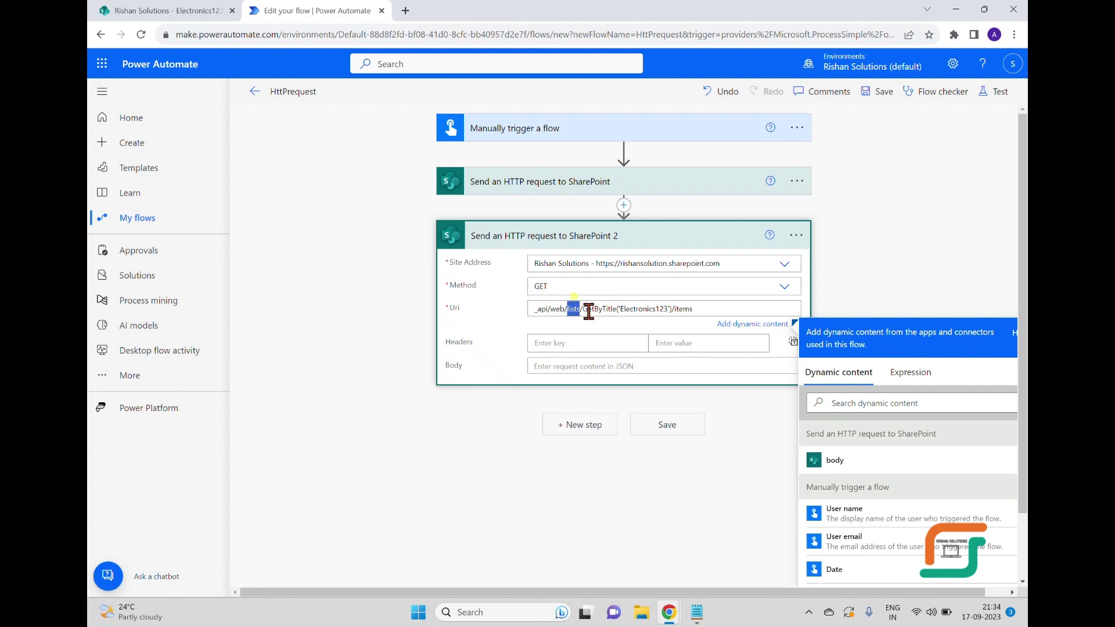
{"action": "left_click", "coordinate": [168, 10]}
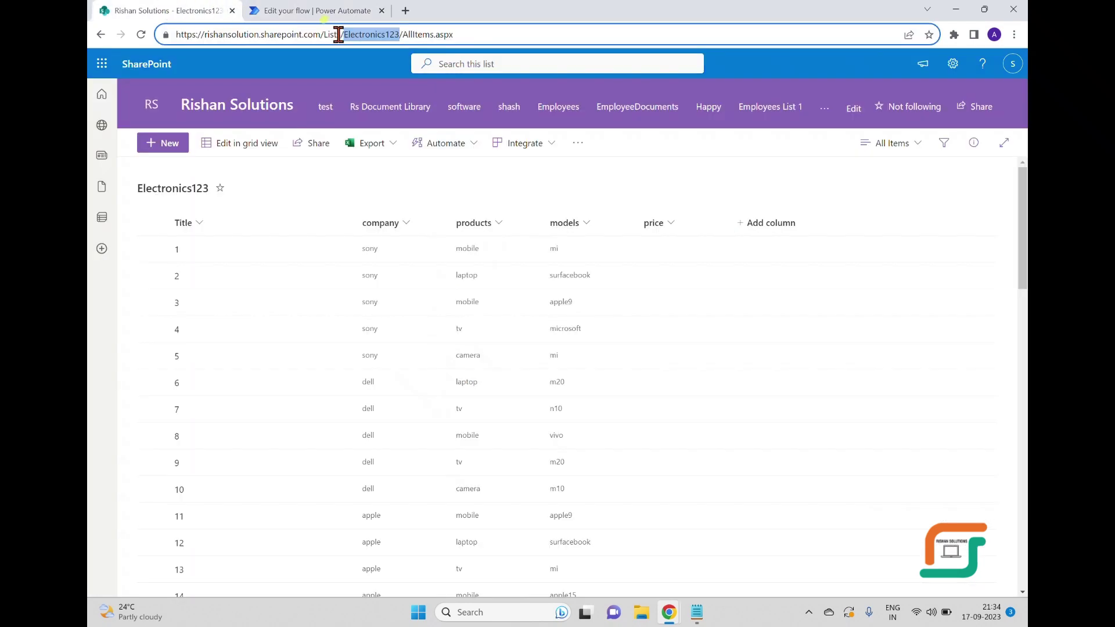
{"action": "left_click", "coordinate": [318, 11]}
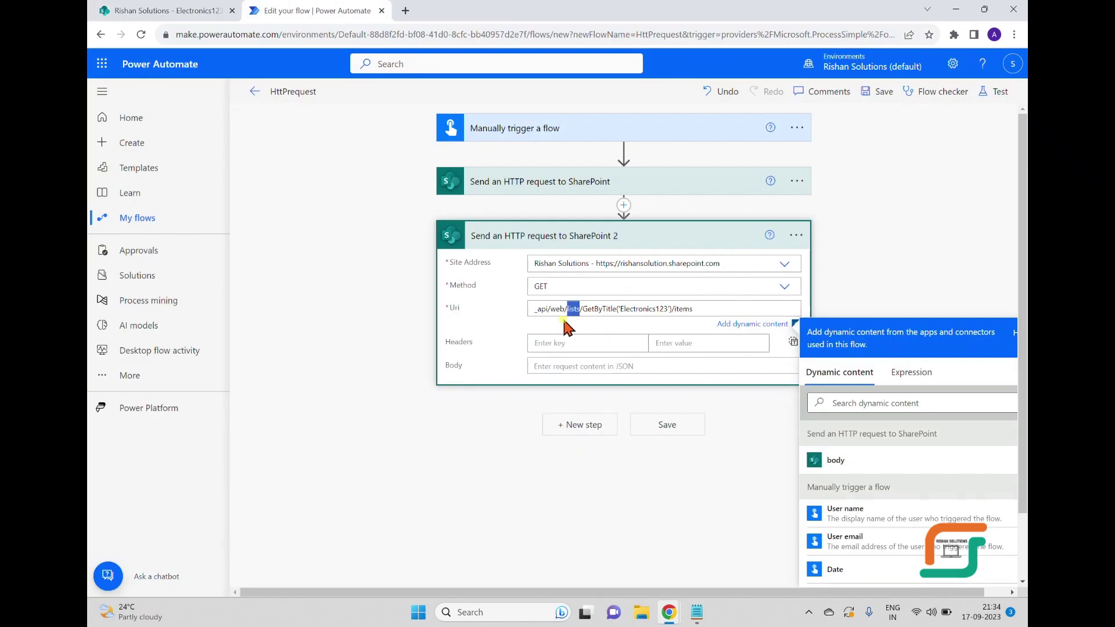
{"action": "double_click", "coordinate": [642, 309]}
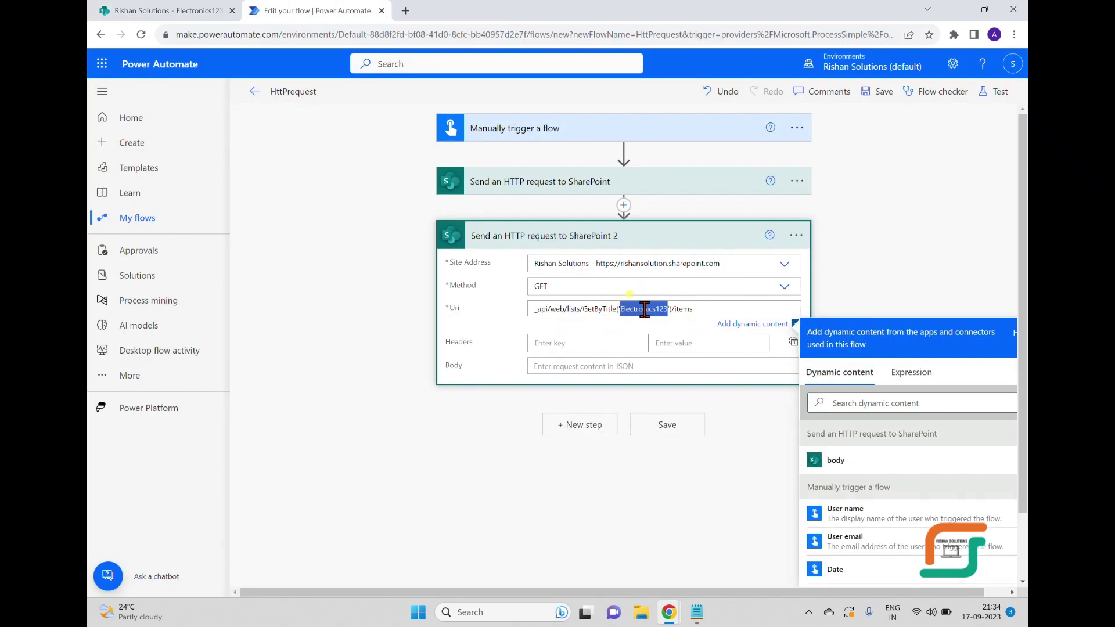
{"action": "left_click", "coordinate": [711, 311]}
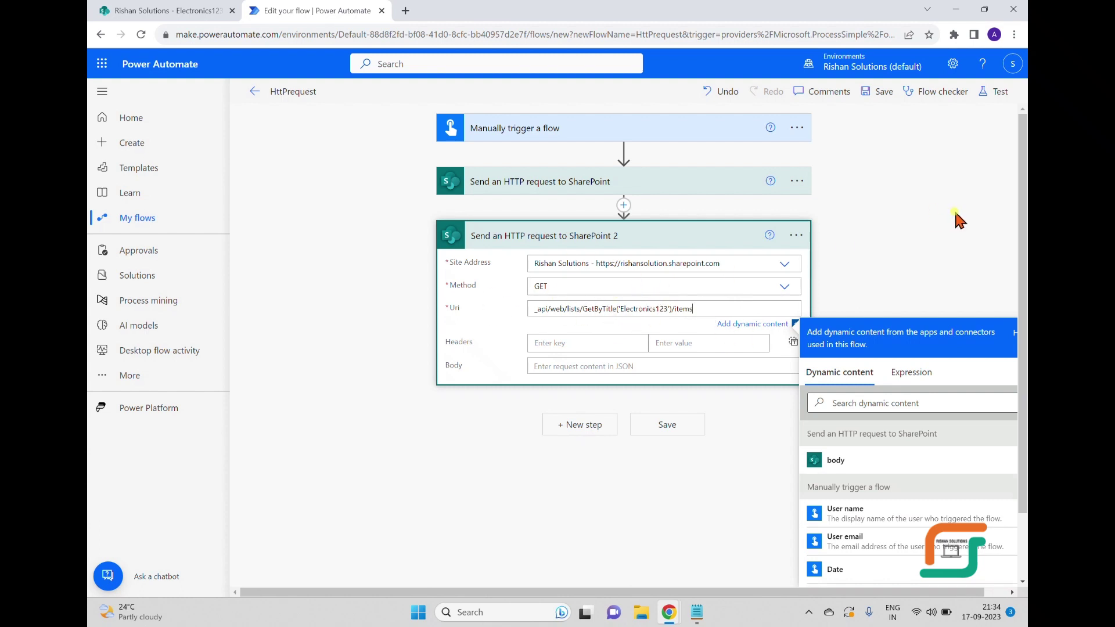
Save the HttPrequest flow and run a test of it through to the run results
{"action": "left_click", "coordinate": [852, 210]}
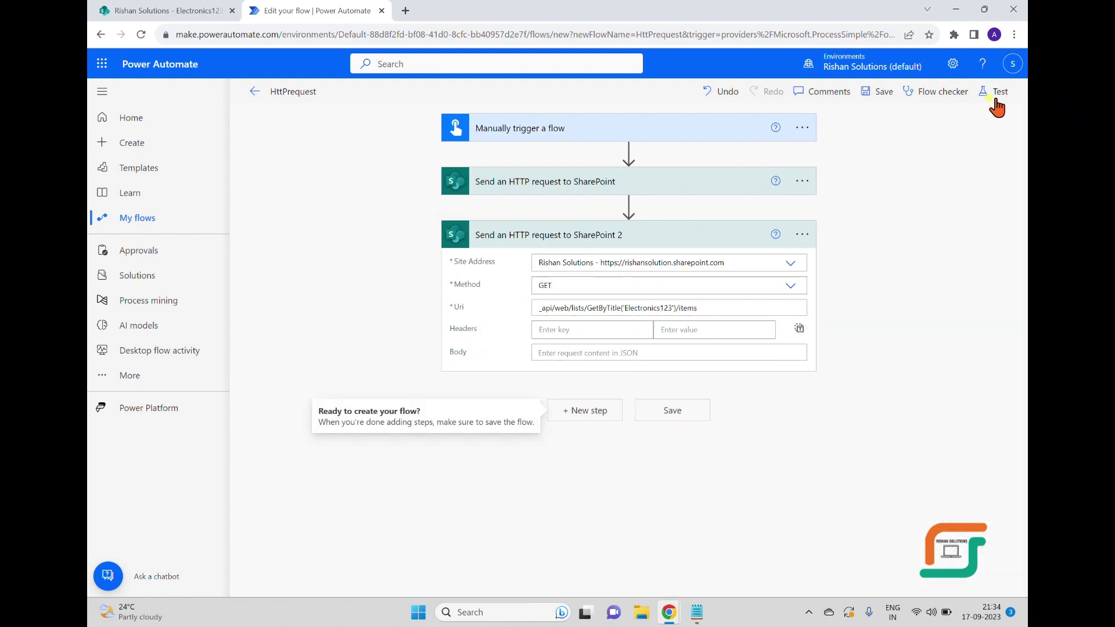
{"action": "left_click", "coordinate": [880, 93]}
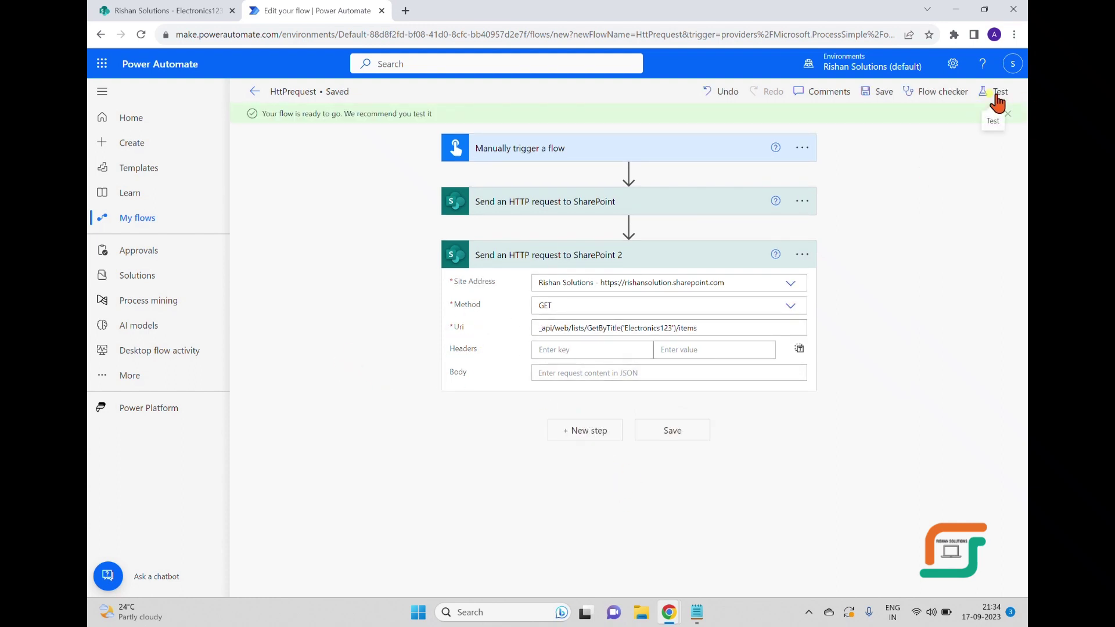
{"action": "left_click", "coordinate": [995, 94]}
{"action": "left_click", "coordinate": [855, 576]}
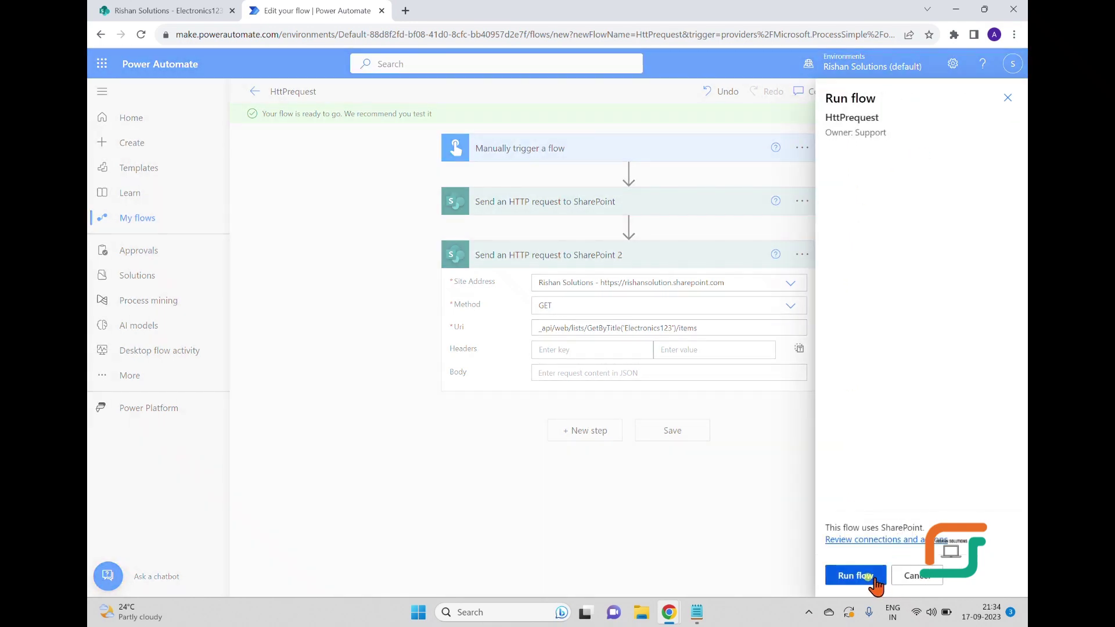
{"action": "left_click", "coordinate": [870, 576]}
{"action": "left_click", "coordinate": [858, 576]}
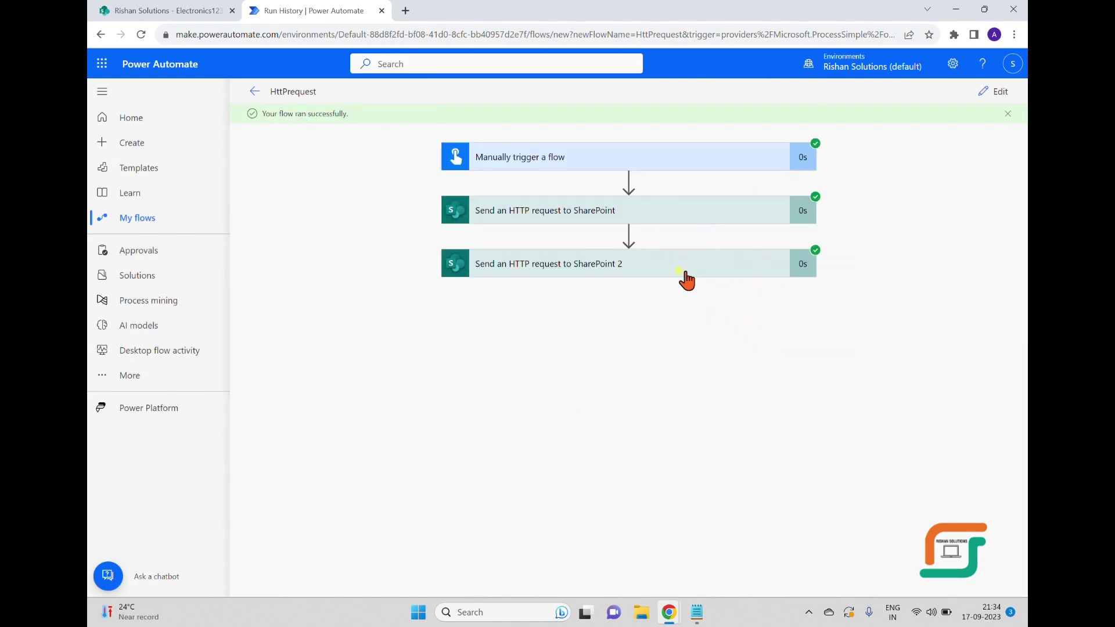
Copy the entire response body of the second HTTP request's run and paste it over the existing text in Notepad
{"action": "left_click", "coordinate": [642, 259]}
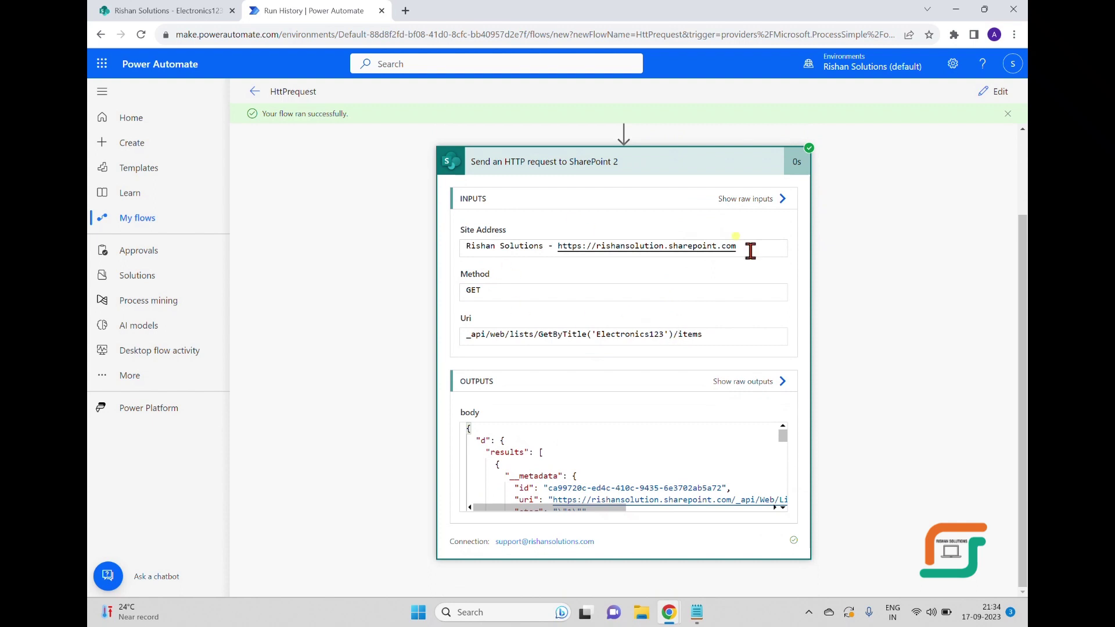
{"action": "left_click", "coordinate": [677, 454]}
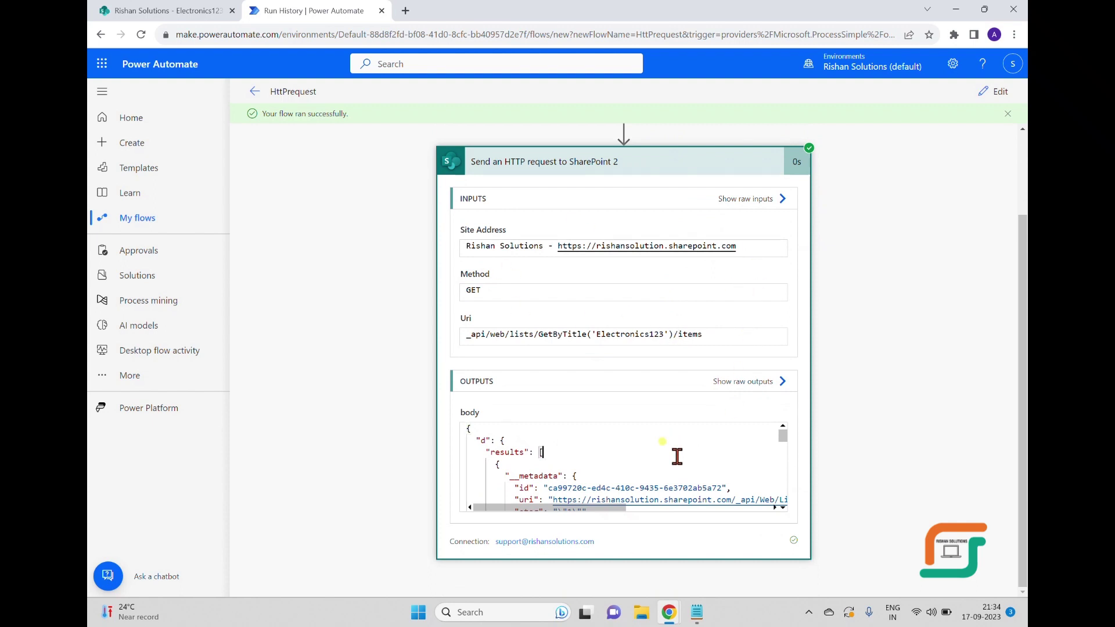
{"action": "key", "text": "ctrl+a"}
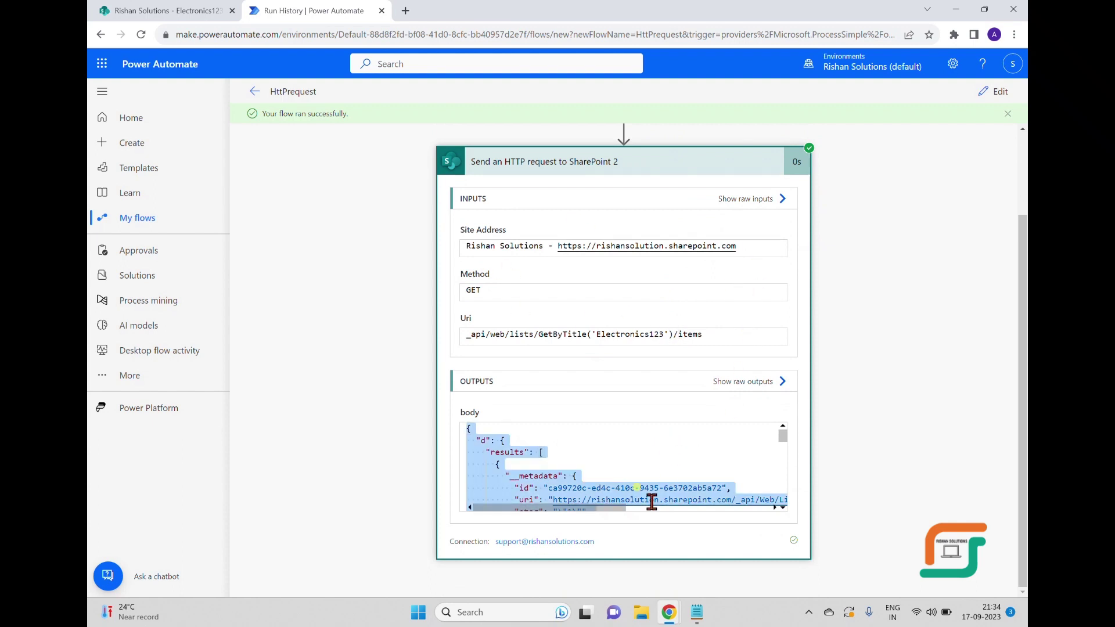
{"action": "left_click", "coordinate": [695, 614]}
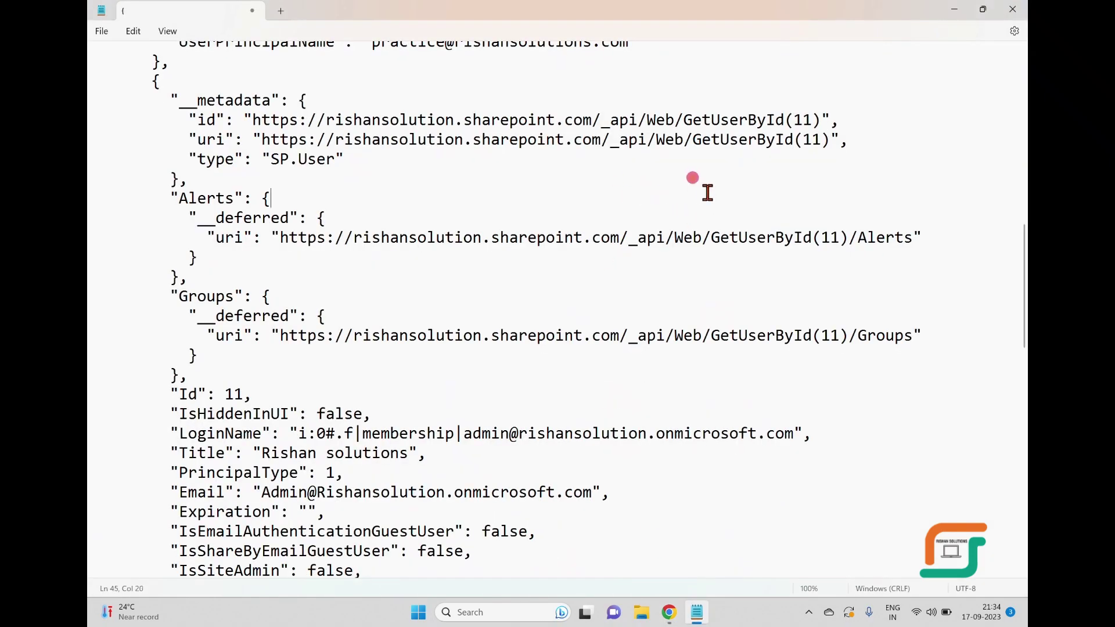
{"action": "key", "text": "ctrl+a"}
{"action": "key", "text": "ctrl+v"}
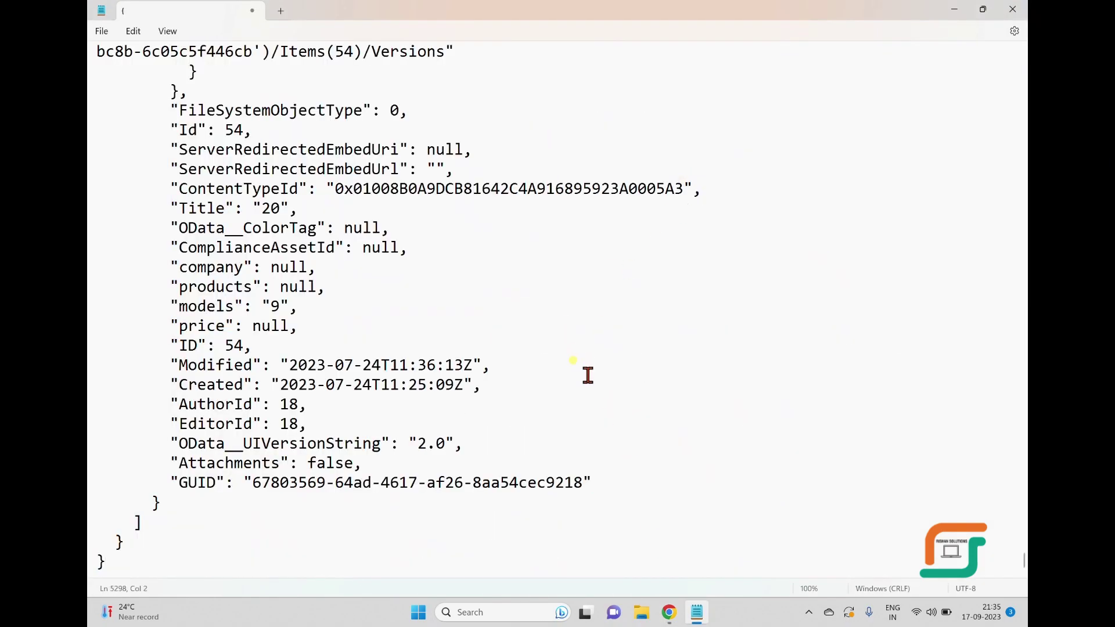
Examine the pasted JSON from its last item back to the deferred properties of the first Electronics123 item
{"action": "scroll", "coordinate": [587, 337], "scroll_direction": "up", "scroll_amount": 15}
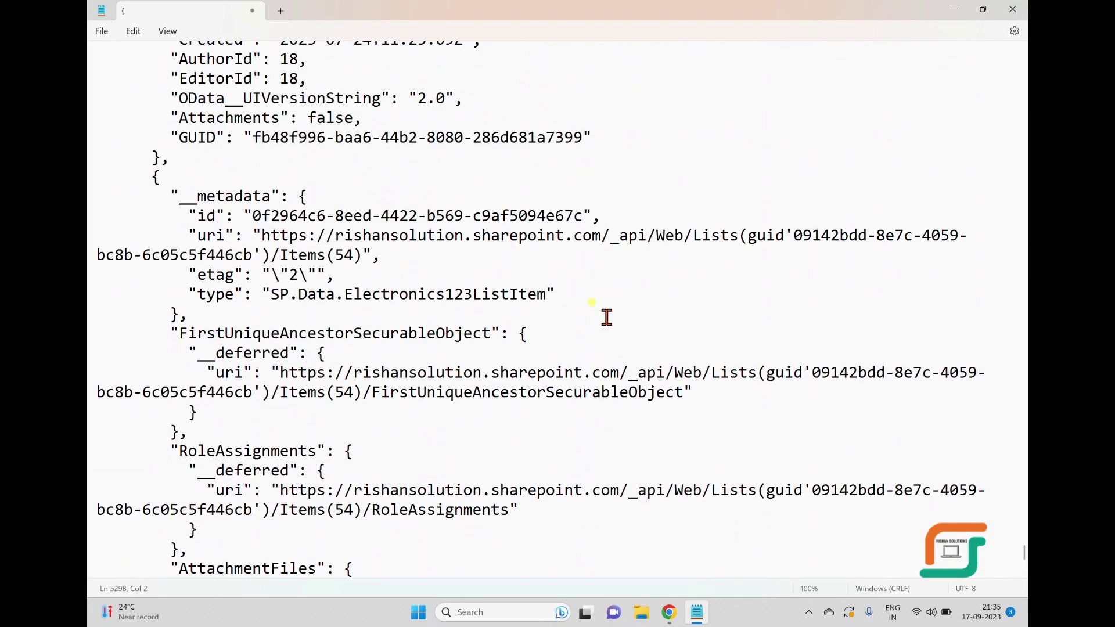
{"action": "left_click_drag", "start_coordinate": [1025, 557], "coordinate": [1025, 51]}
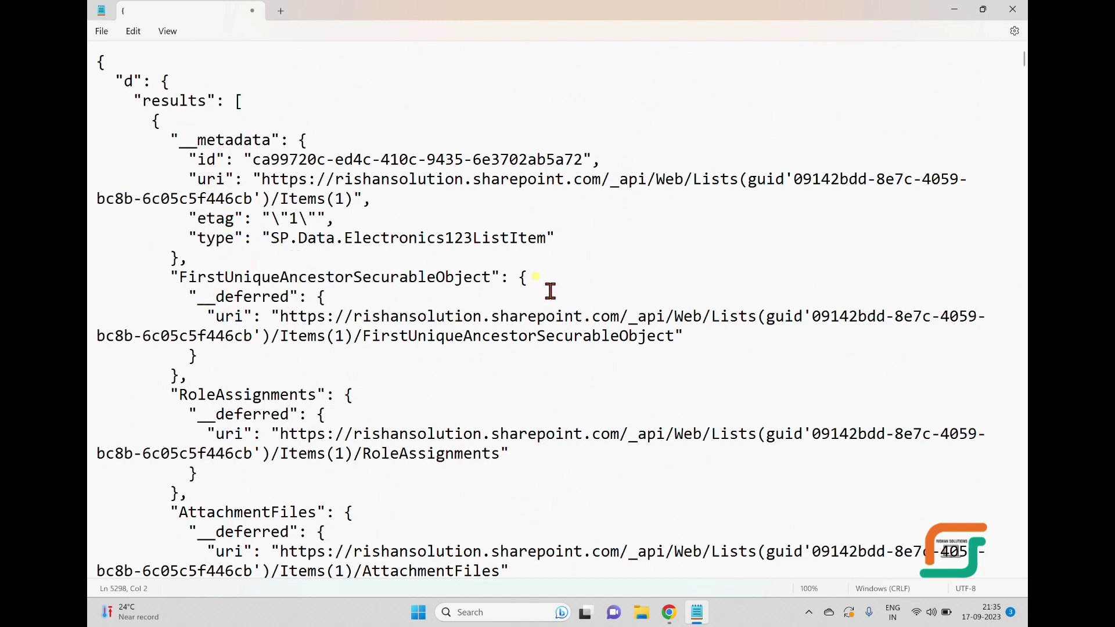
{"action": "scroll", "coordinate": [500, 334], "scroll_direction": "down", "scroll_amount": 5}
{"action": "scroll", "coordinate": [501, 336], "scroll_direction": "down", "scroll_amount": 1}
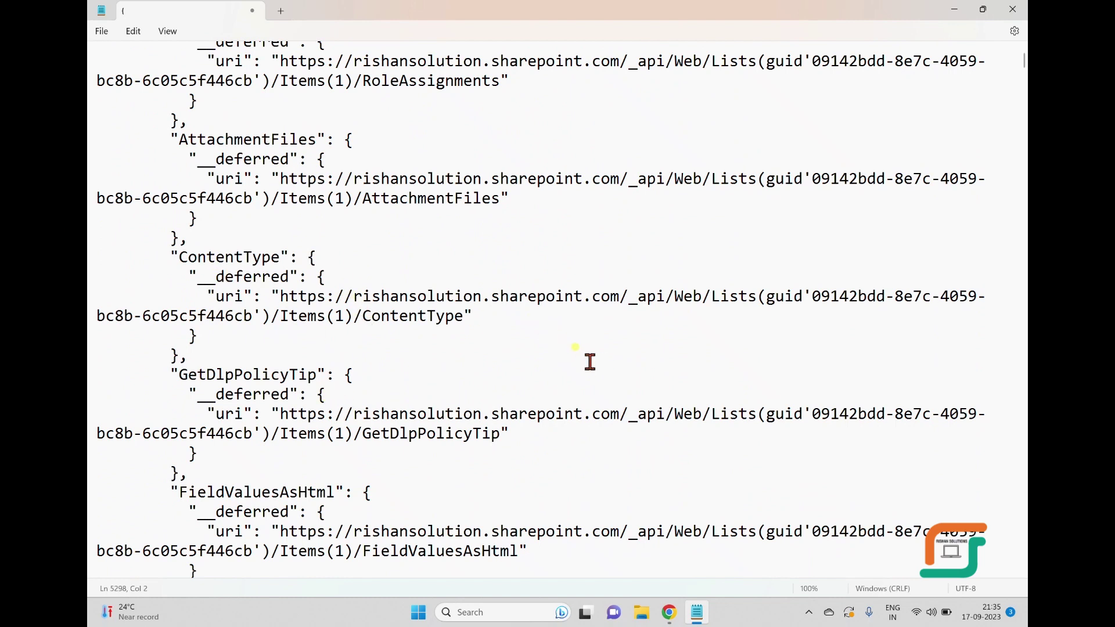
{"action": "mouse_move", "coordinate": [335, 317]}
{"action": "left_mouse_down"}
{"action": "mouse_move", "coordinate": [312, 296]}
{"action": "mouse_move", "coordinate": [438, 326]}
{"action": "mouse_move", "coordinate": [352, 329]}
{"action": "mouse_move", "coordinate": [351, 316]}
{"action": "left_mouse_up"}
{"action": "scroll", "coordinate": [505, 349], "scroll_direction": "down", "scroll_amount": 5}
{"action": "scroll", "coordinate": [506, 351], "scroll_direction": "down", "scroll_amount": 2}
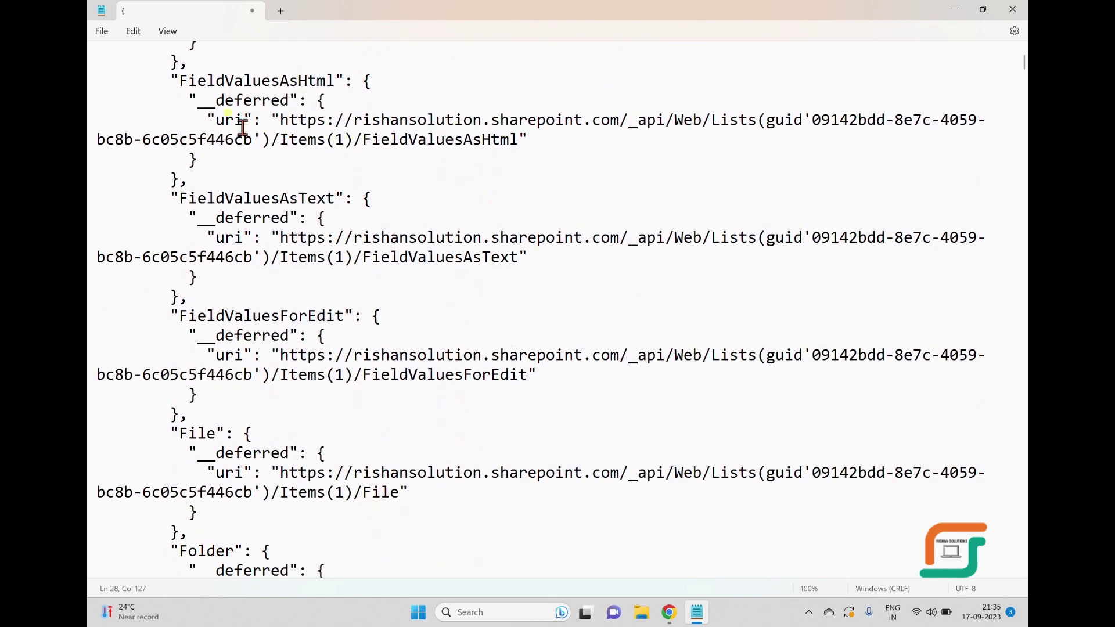
{"action": "scroll", "coordinate": [549, 427], "scroll_direction": "down", "scroll_amount": 9}
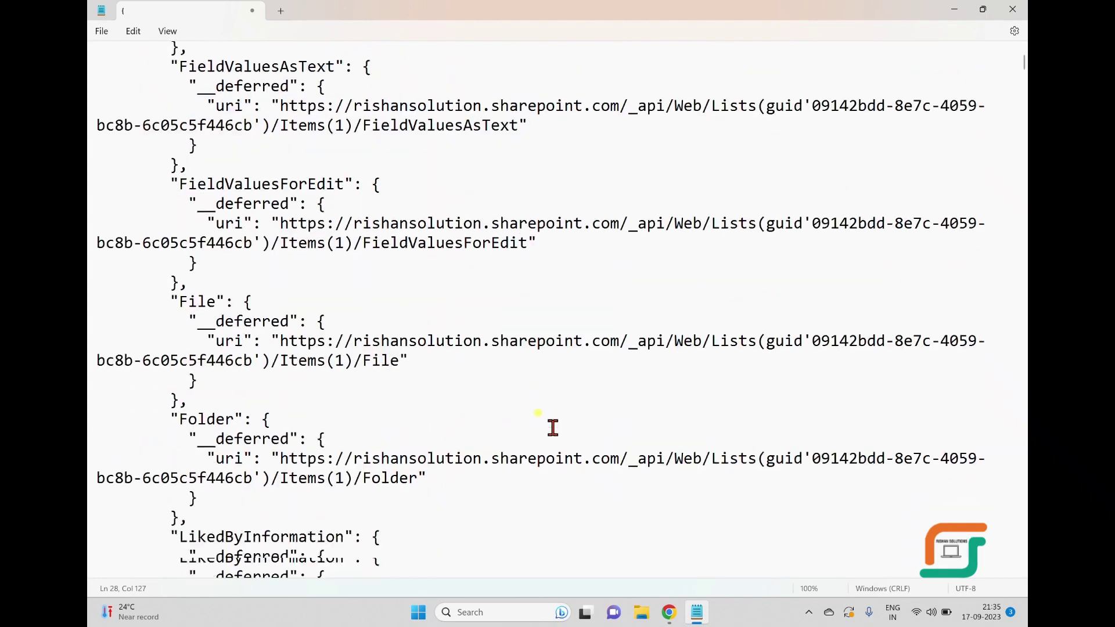
{"action": "scroll", "coordinate": [552, 428], "scroll_direction": "down", "scroll_amount": 5}
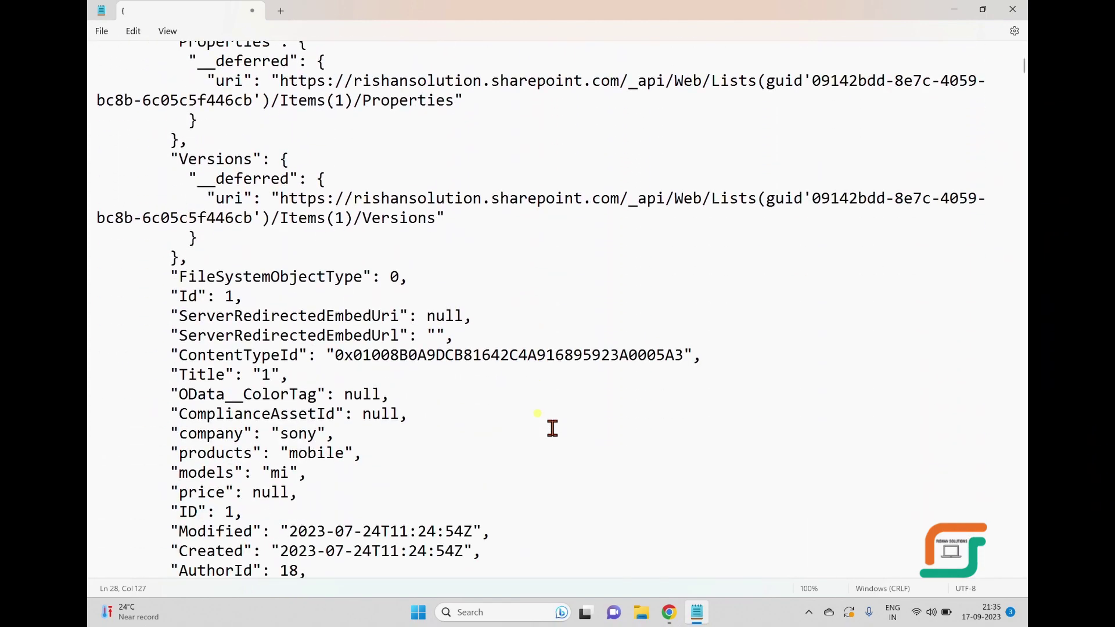
Examine the first item's column values in the JSON, including Title, company and products, and the deferred properties above them
{"action": "scroll", "coordinate": [265, 326], "scroll_direction": "down", "scroll_amount": 2}
{"action": "left_click_drag", "start_coordinate": [171, 179], "coordinate": [175, 257]}
{"action": "left_click", "coordinate": [500, 311]}
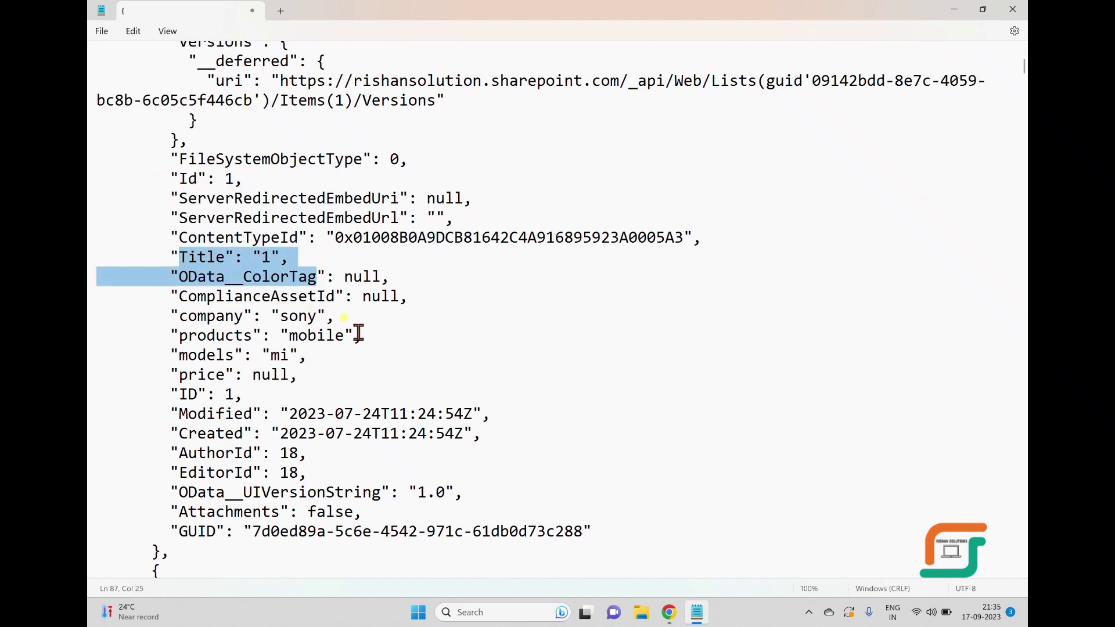
{"action": "left_click_drag", "start_coordinate": [357, 331], "coordinate": [256, 317]}
{"action": "left_click_drag", "start_coordinate": [395, 349], "coordinate": [192, 337]}
{"action": "left_click", "coordinate": [378, 382]}
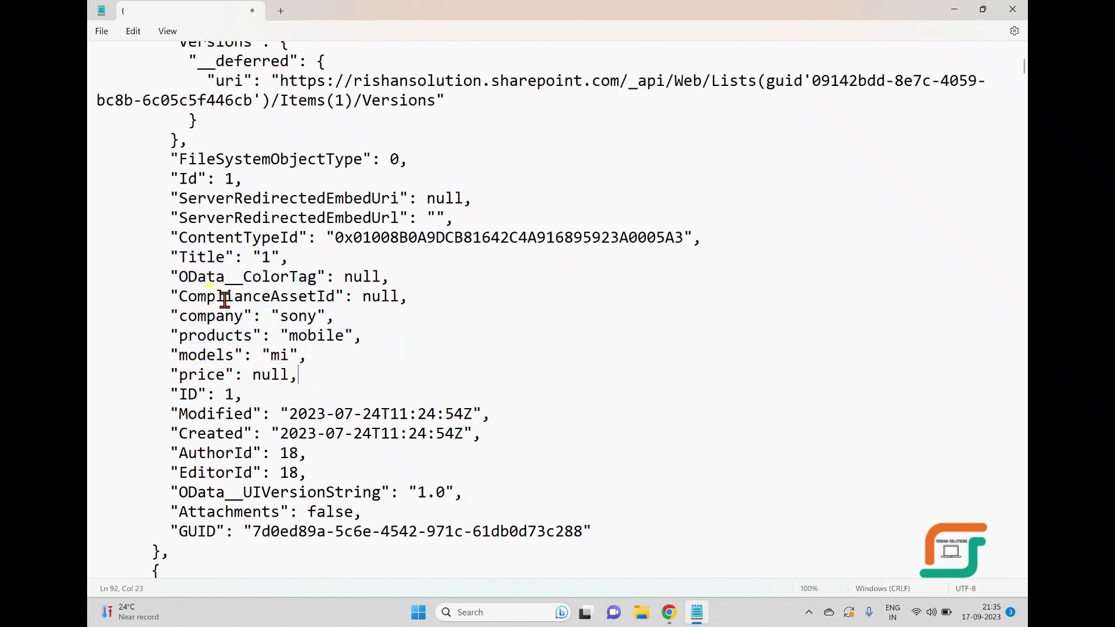
{"action": "scroll", "coordinate": [486, 455], "scroll_direction": "up", "scroll_amount": 7}
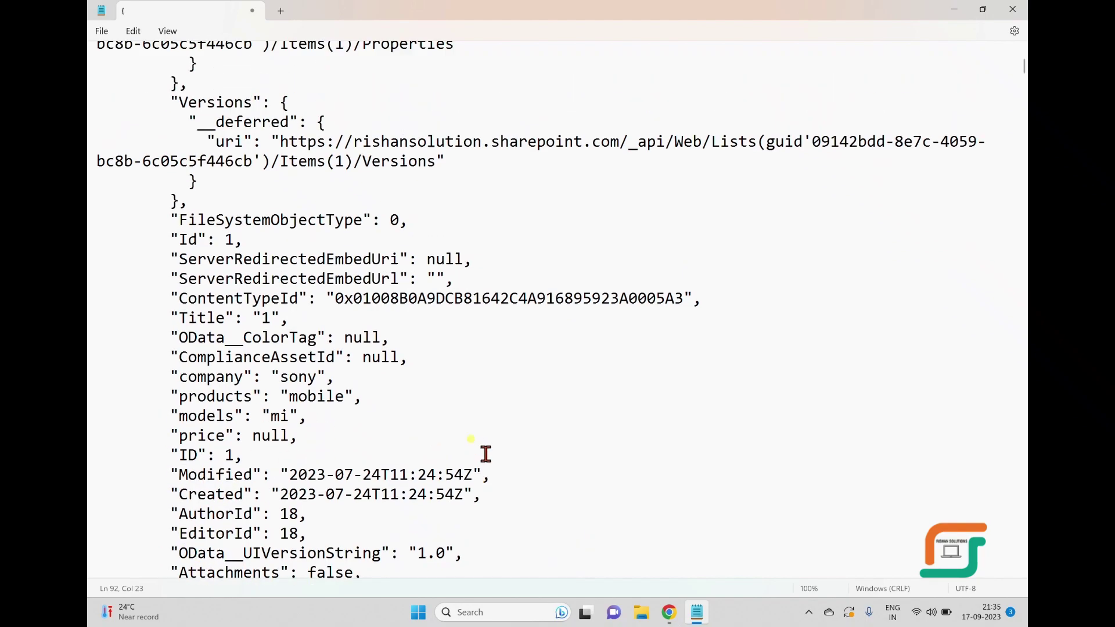
{"action": "scroll", "coordinate": [485, 454], "scroll_direction": "up", "scroll_amount": 8}
{"action": "scroll", "coordinate": [492, 398], "scroll_direction": "down", "scroll_amount": 10}
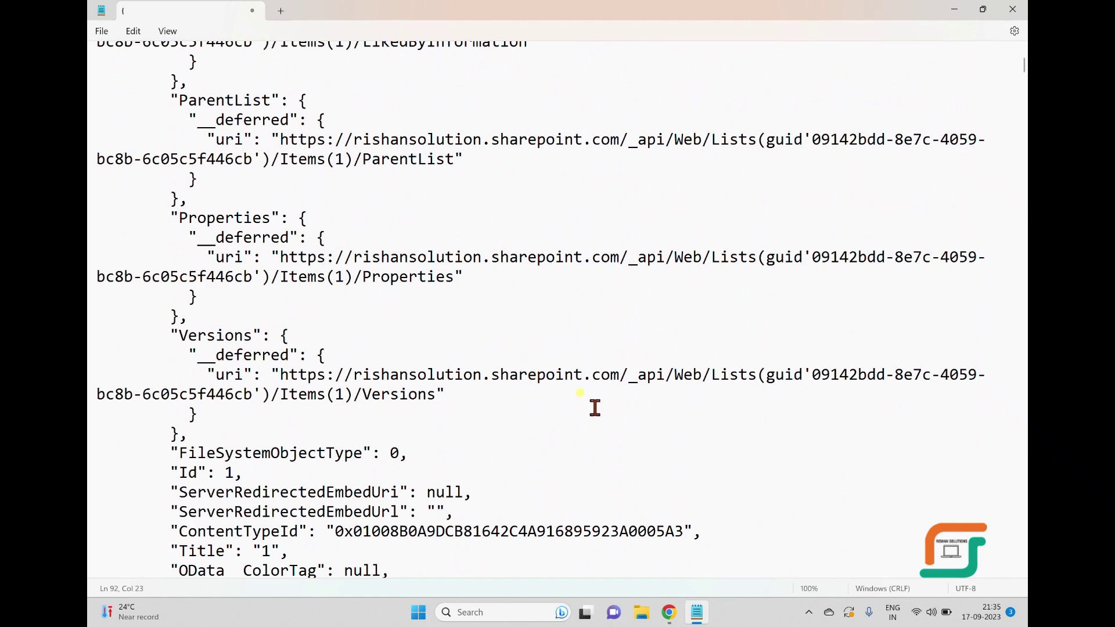
{"action": "scroll", "coordinate": [571, 396], "scroll_direction": "down", "scroll_amount": 4}
{"action": "scroll", "coordinate": [534, 383], "scroll_direction": "down", "scroll_amount": 3}
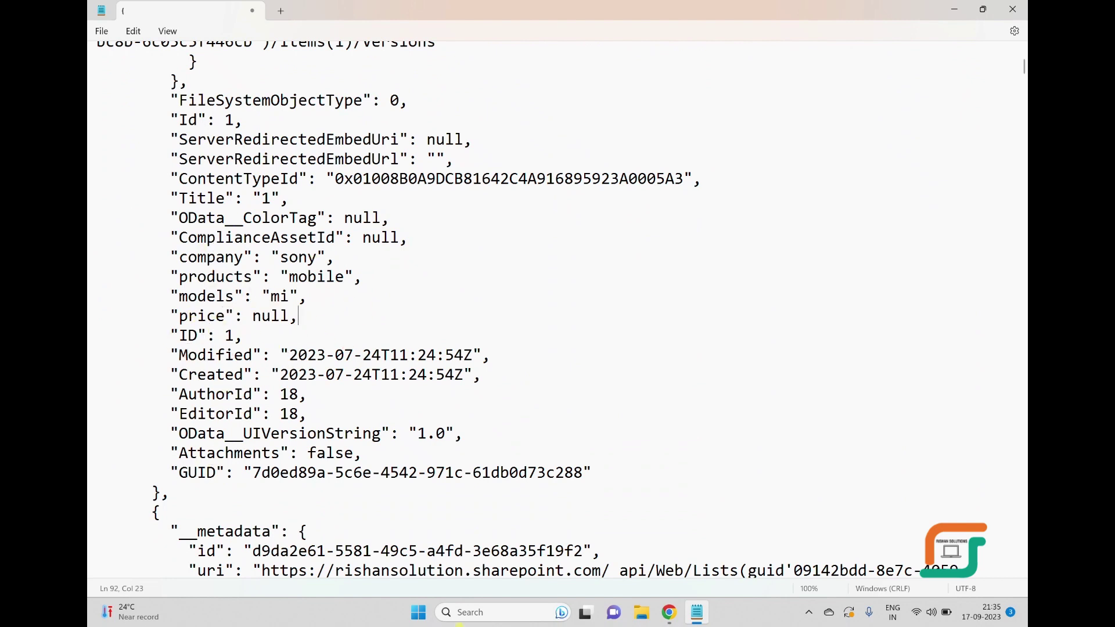
Switch to Power Automate, reopen the HttPrequest flow for editing and append ?$select=Title,company to the second request's Uri
{"action": "mouse_move", "coordinate": [669, 613]}
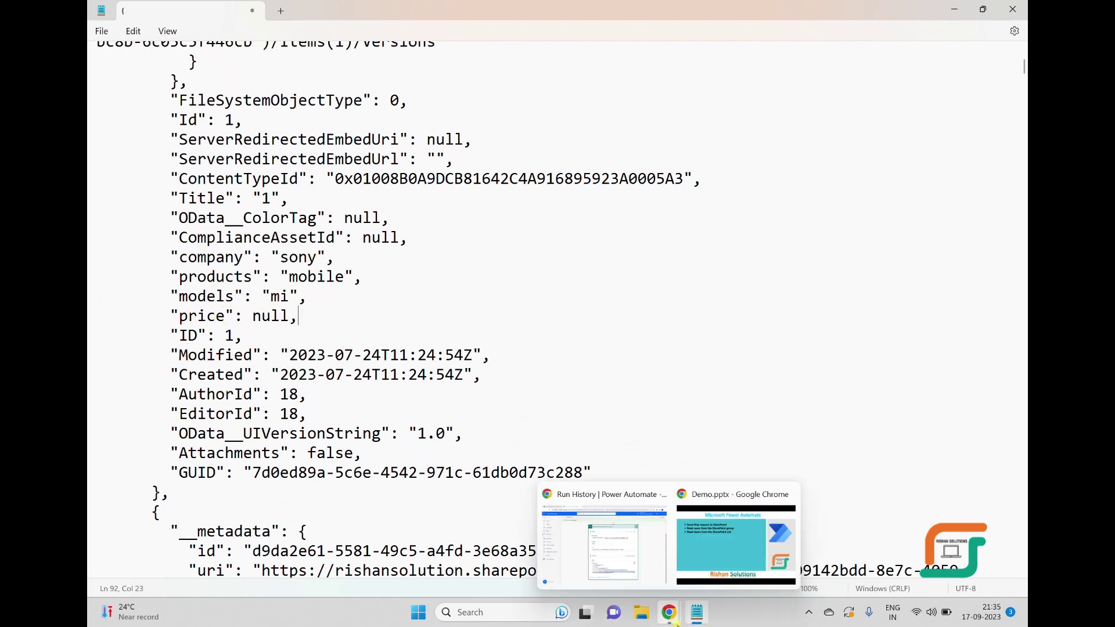
{"action": "left_click", "coordinate": [624, 558]}
{"action": "left_click", "coordinate": [995, 92]}
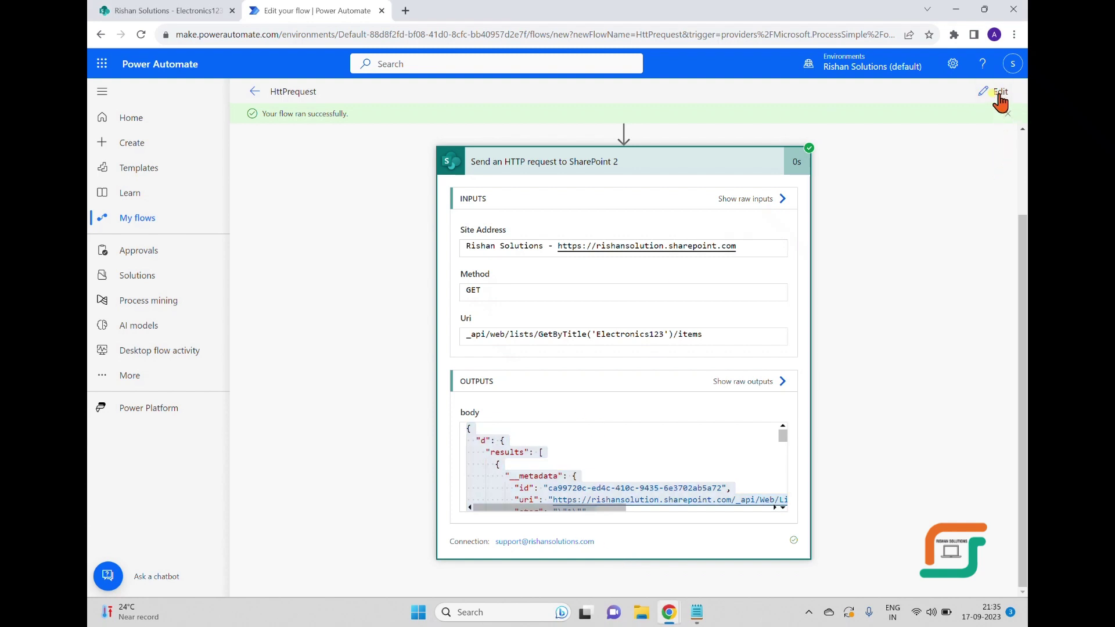
{"action": "left_click", "coordinate": [747, 308]}
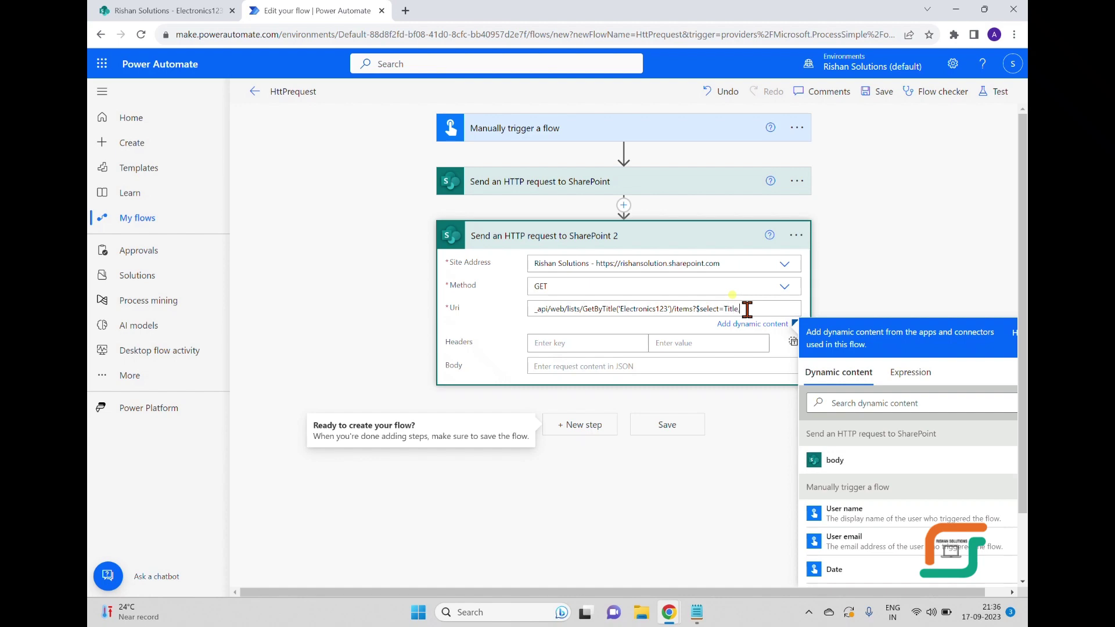
{"action": "left_click", "coordinate": [697, 612]}
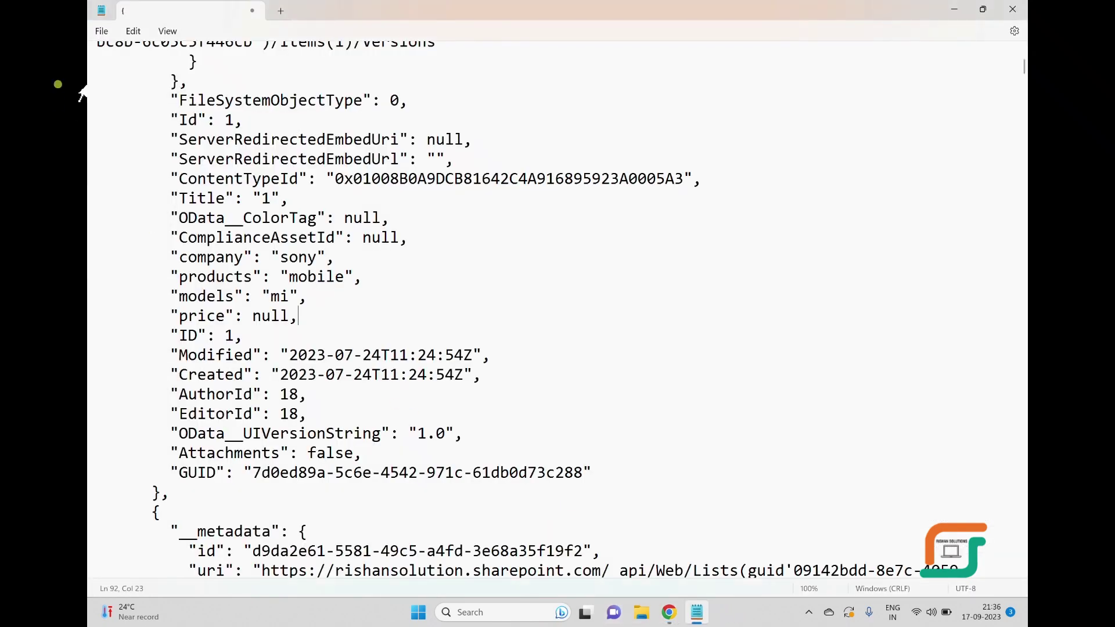
{"action": "double_click", "coordinate": [211, 258]}
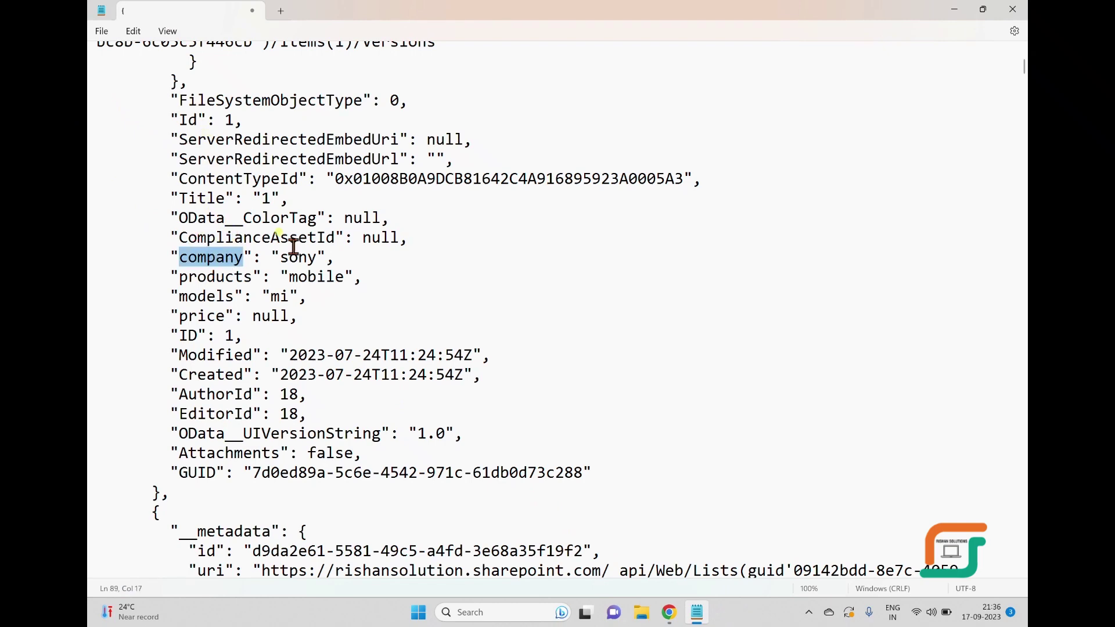
{"action": "key", "text": "alt+Tab"}
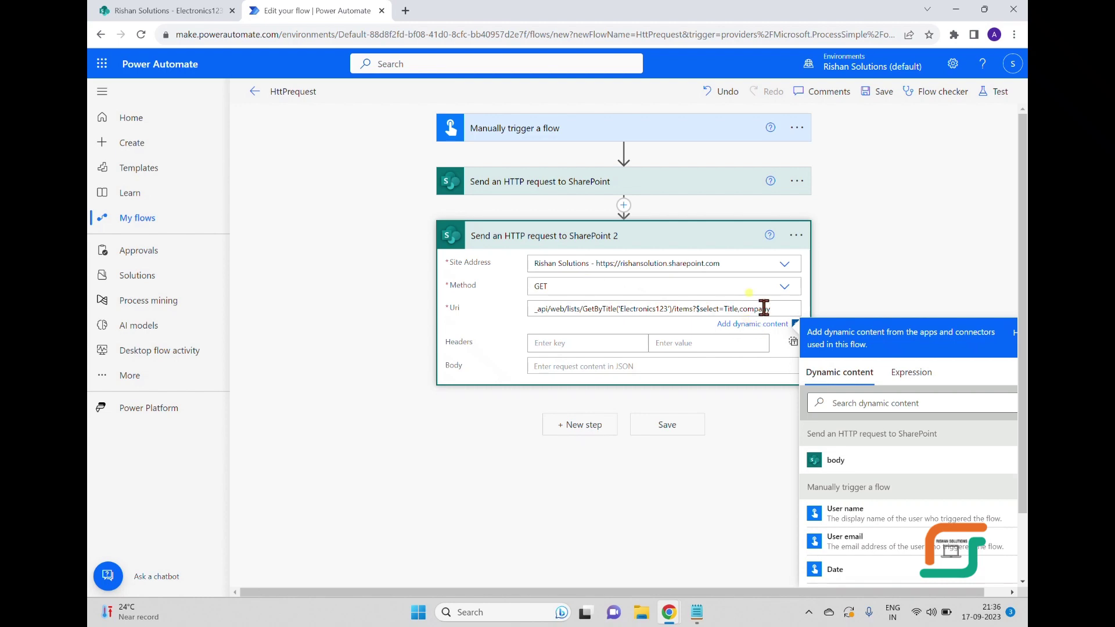
Copy the products column name from the JSON in Notepad and append it to the $select list in the Uri
{"action": "key", "text": "alt+Tab"}
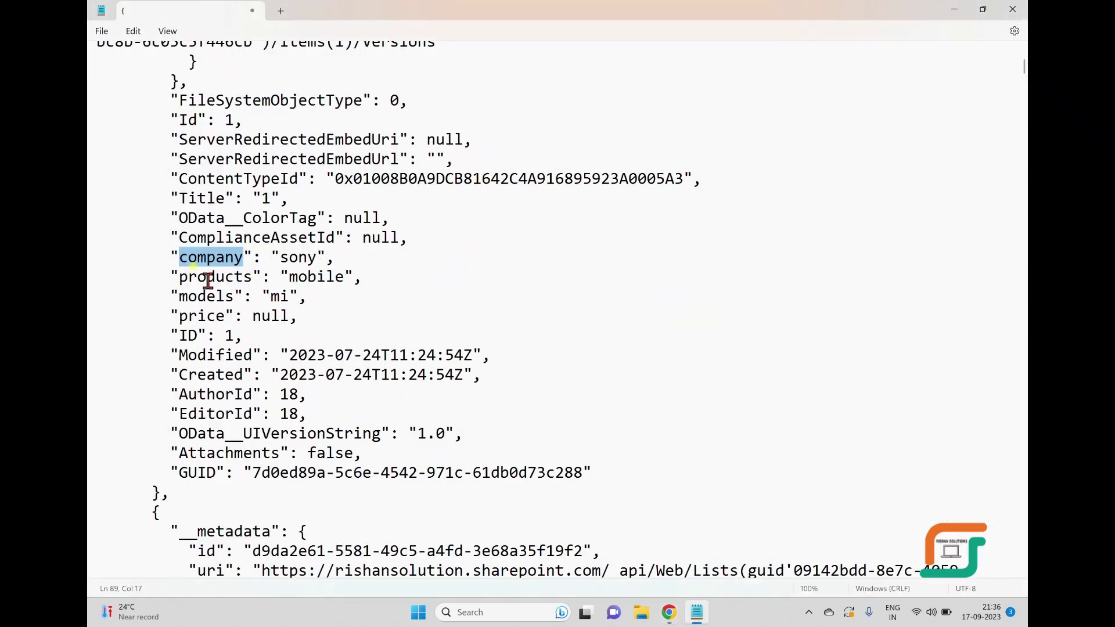
{"action": "double_click", "coordinate": [208, 278]}
{"action": "key", "text": "ctrl+c"}
{"action": "key", "text": "alt+Tab"}
{"action": "key", "text": "ctrl+v"}
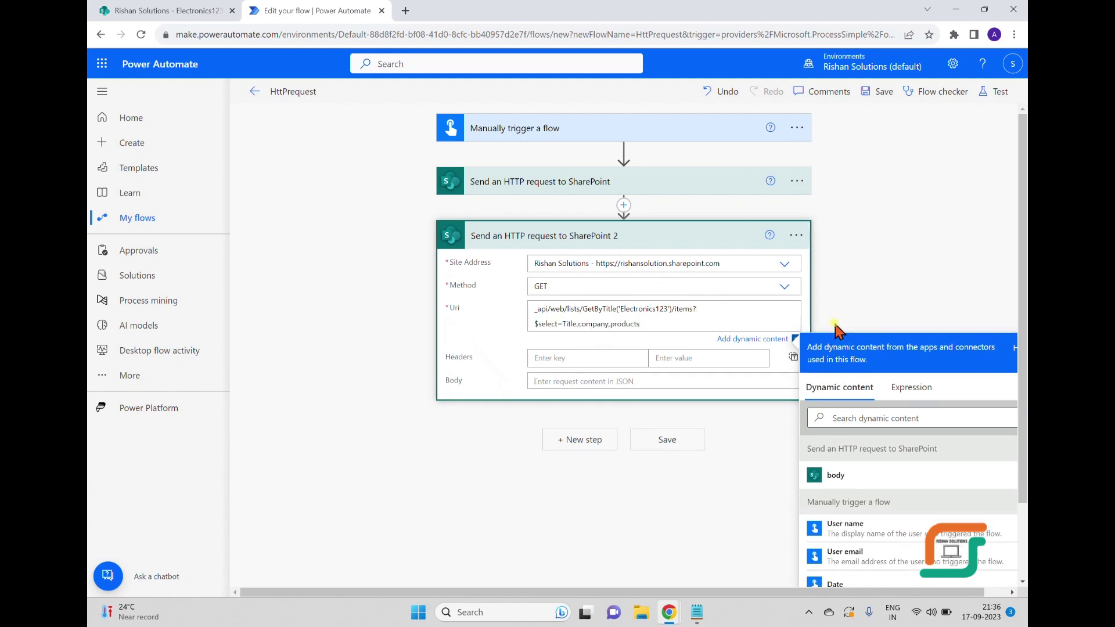
Append the models column name from the Notepad JSON to the Uri's $select list and check the JSON's further items
{"action": "key", "text": "alt+Tab"}
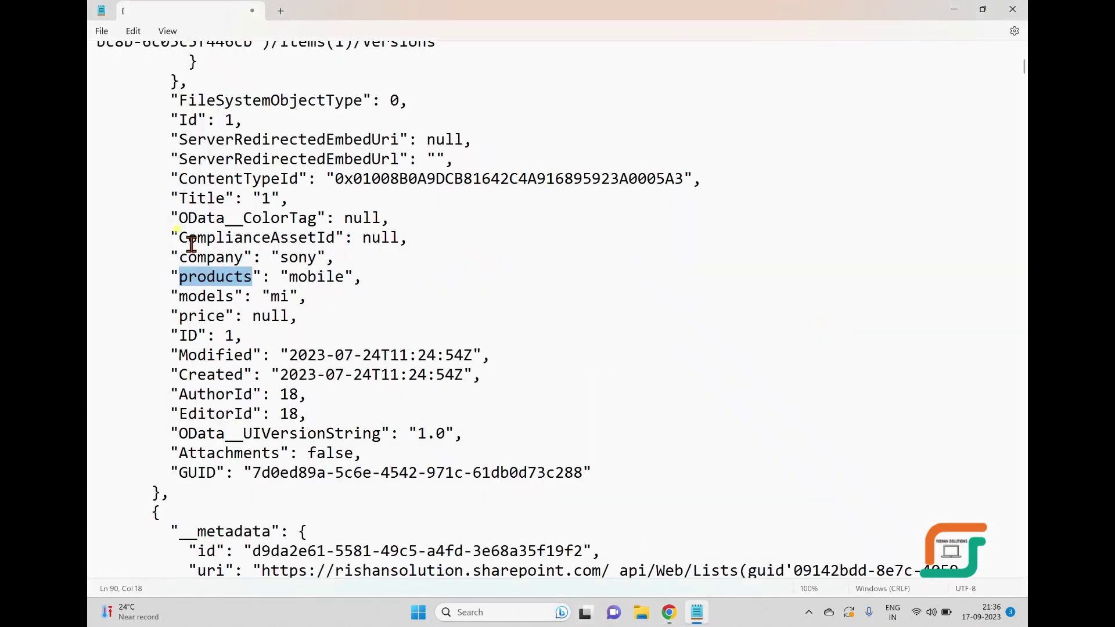
{"action": "double_click", "coordinate": [207, 296]}
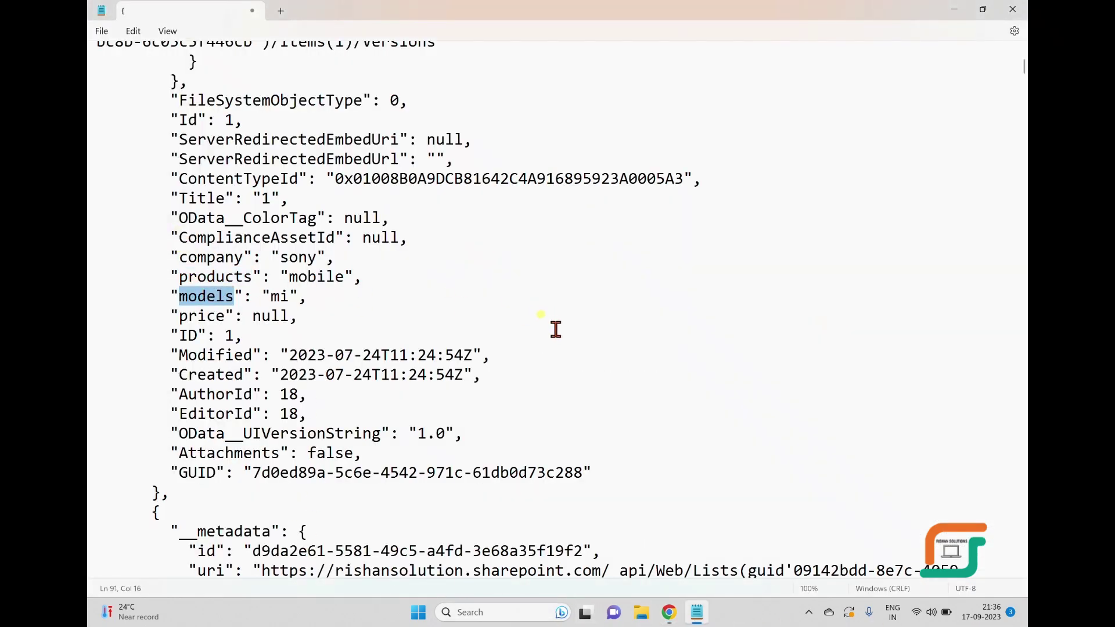
{"action": "key", "text": "alt+Tab"}
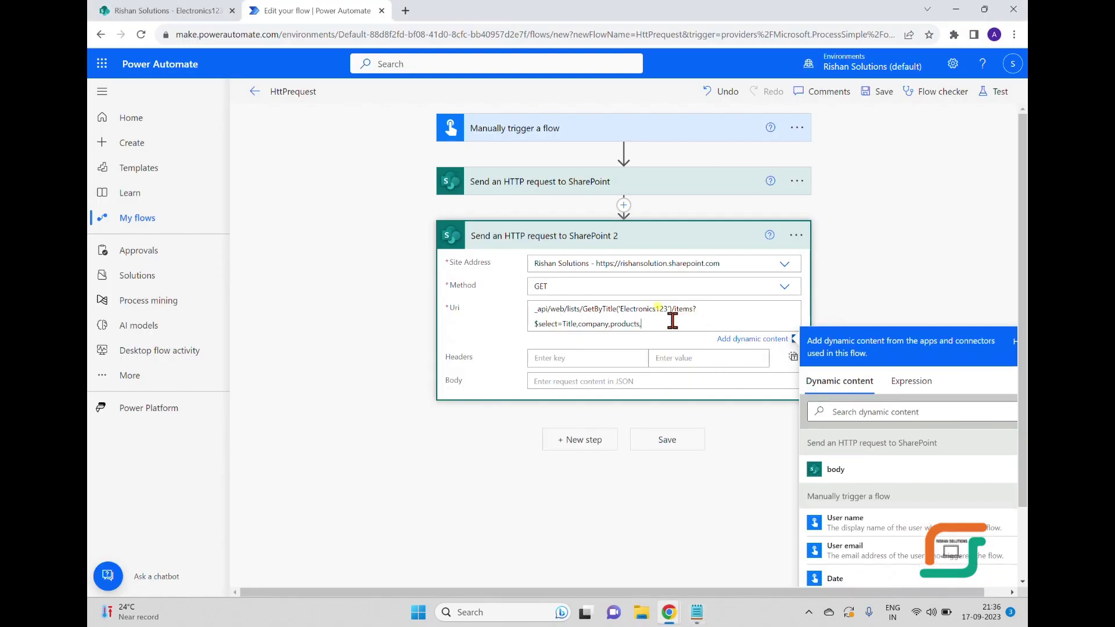
{"action": "left_click", "coordinate": [697, 613]}
{"action": "scroll", "coordinate": [447, 363], "scroll_direction": "down", "scroll_amount": 1}
{"action": "scroll", "coordinate": [447, 363], "scroll_direction": "down", "scroll_amount": 20}
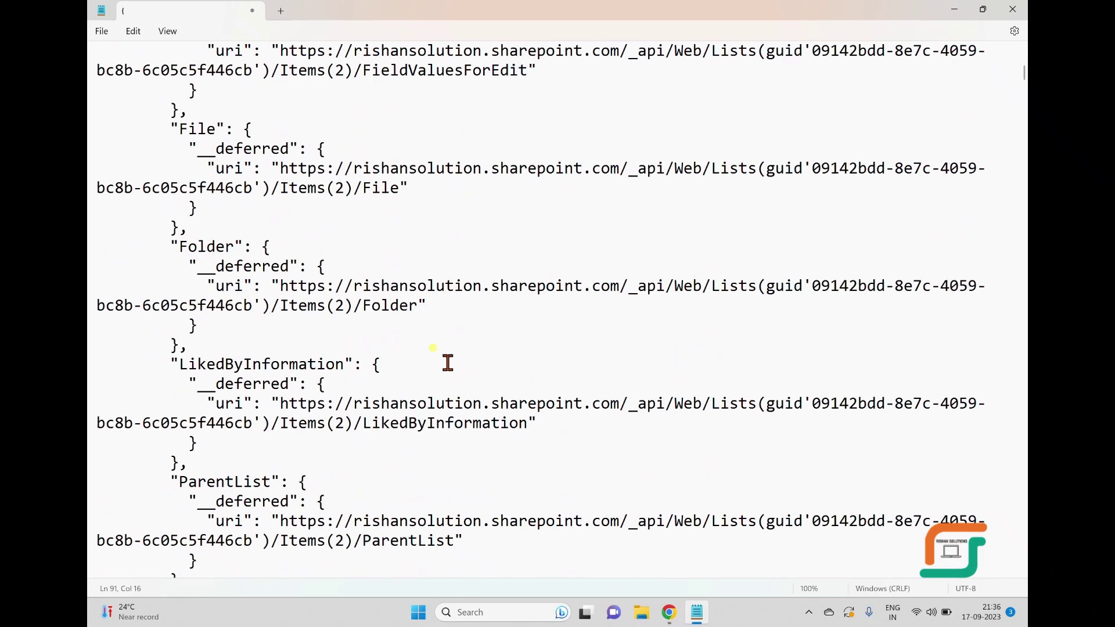
{"action": "scroll", "coordinate": [448, 363], "scroll_direction": "down", "scroll_amount": 15}
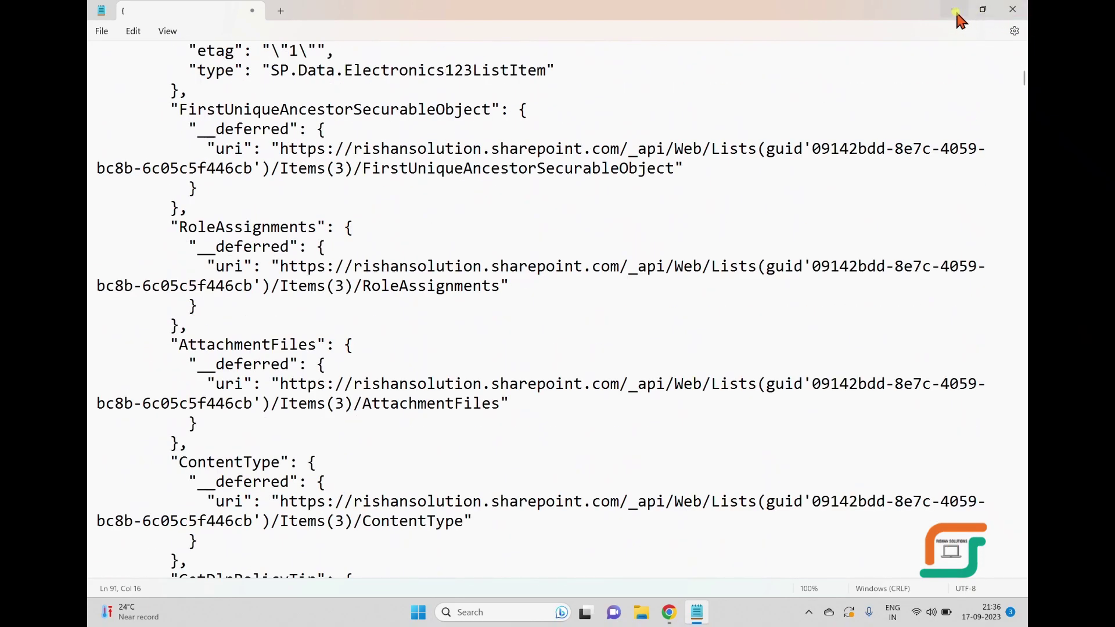
{"action": "left_click", "coordinate": [954, 9]}
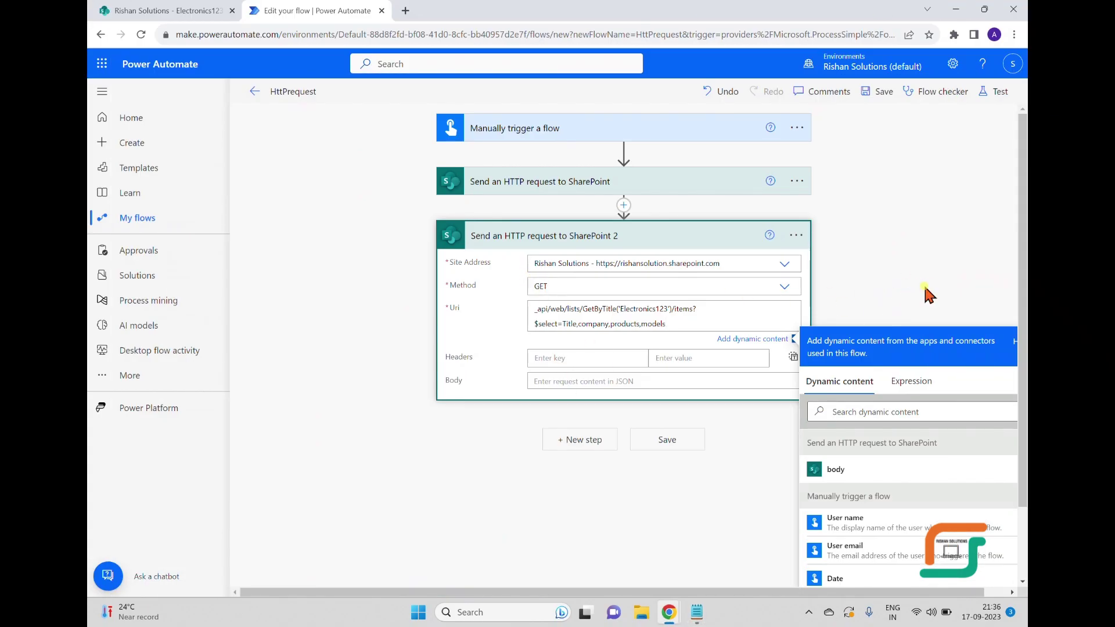
Save the HttPrequest flow with the new Uri and test it manually through to the run results
{"action": "left_click", "coordinate": [668, 349]}
{"action": "left_click", "coordinate": [994, 91]}
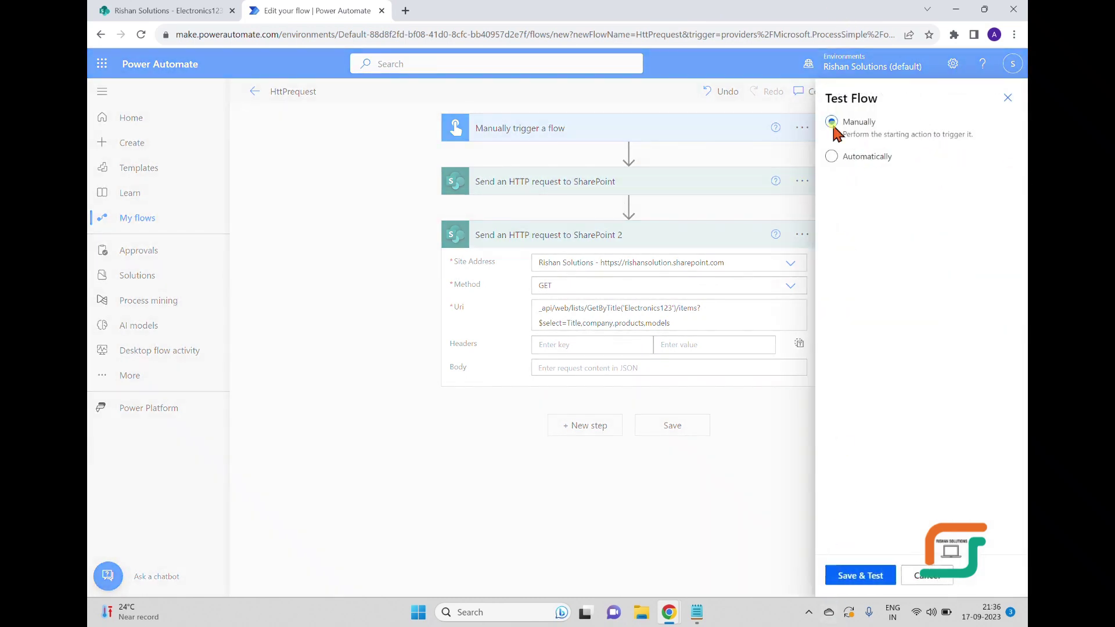
{"action": "left_click", "coordinate": [853, 576]}
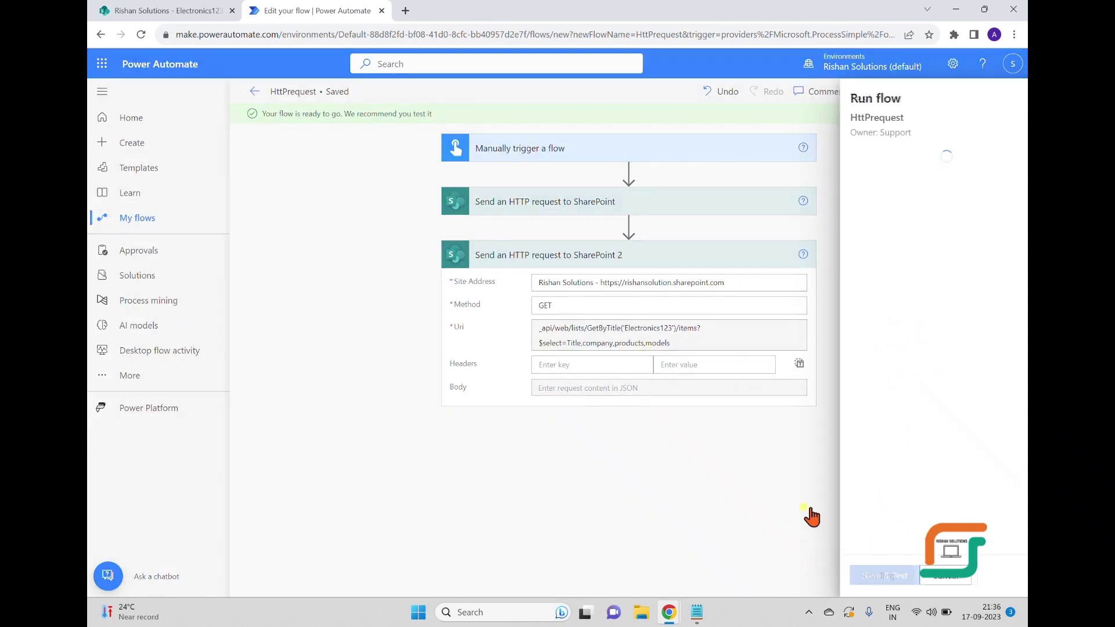
{"action": "left_click", "coordinate": [859, 577]}
{"action": "left_click", "coordinate": [858, 577]}
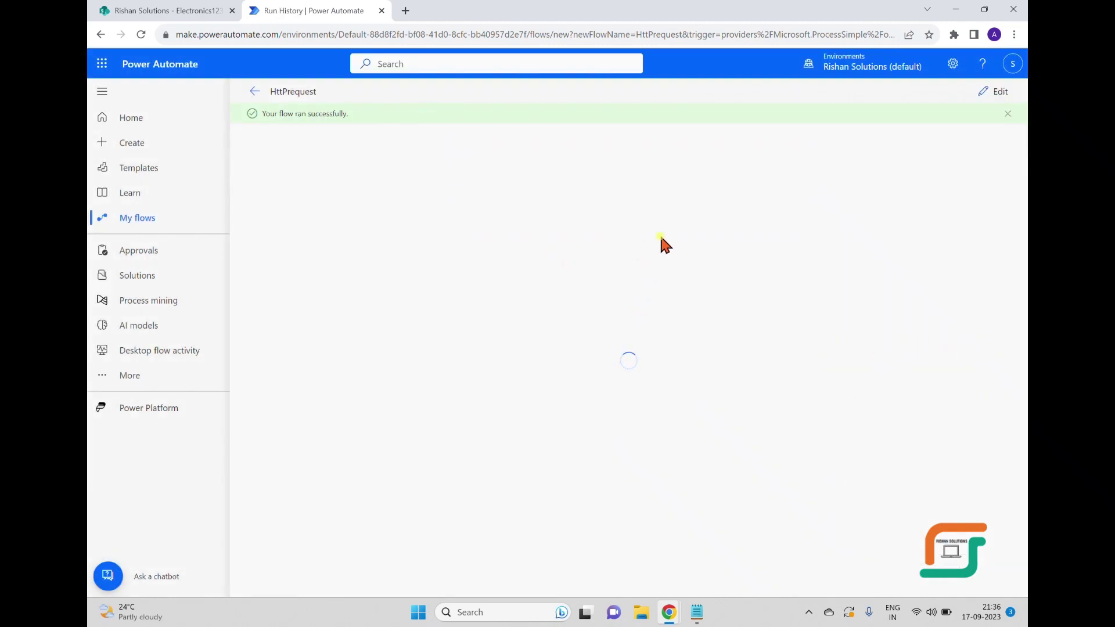
Copy the entire response body of Send an HTTP request to SharePoint 2 and paste it over the existing text in Notepad
{"action": "left_click", "coordinate": [500, 274]}
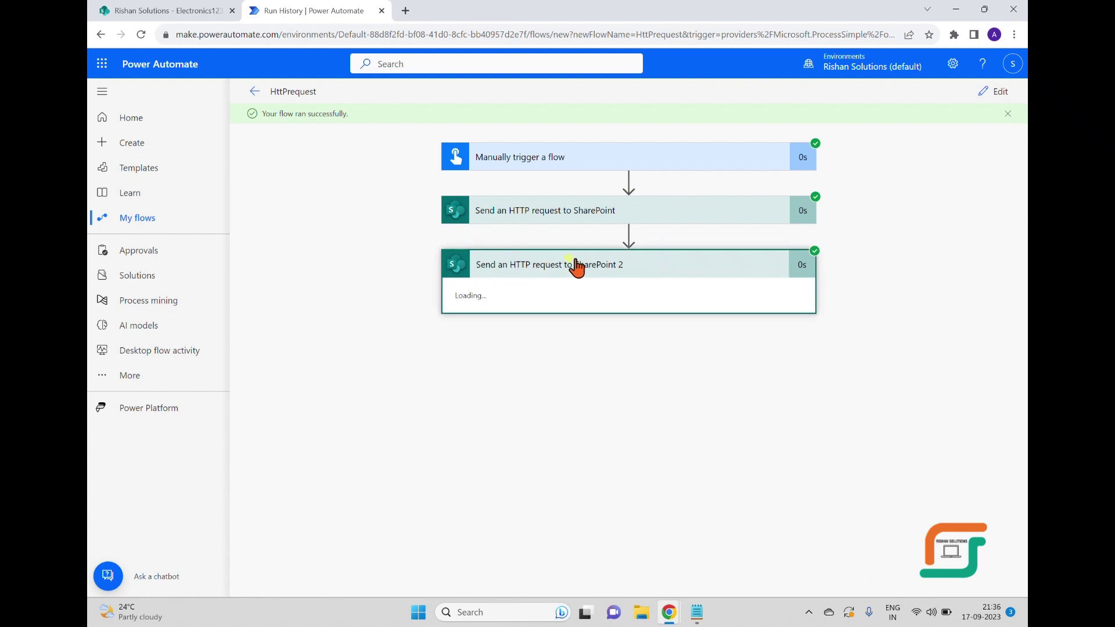
{"action": "scroll", "coordinate": [667, 354], "scroll_direction": "down", "scroll_amount": 2}
{"action": "left_click", "coordinate": [588, 463]}
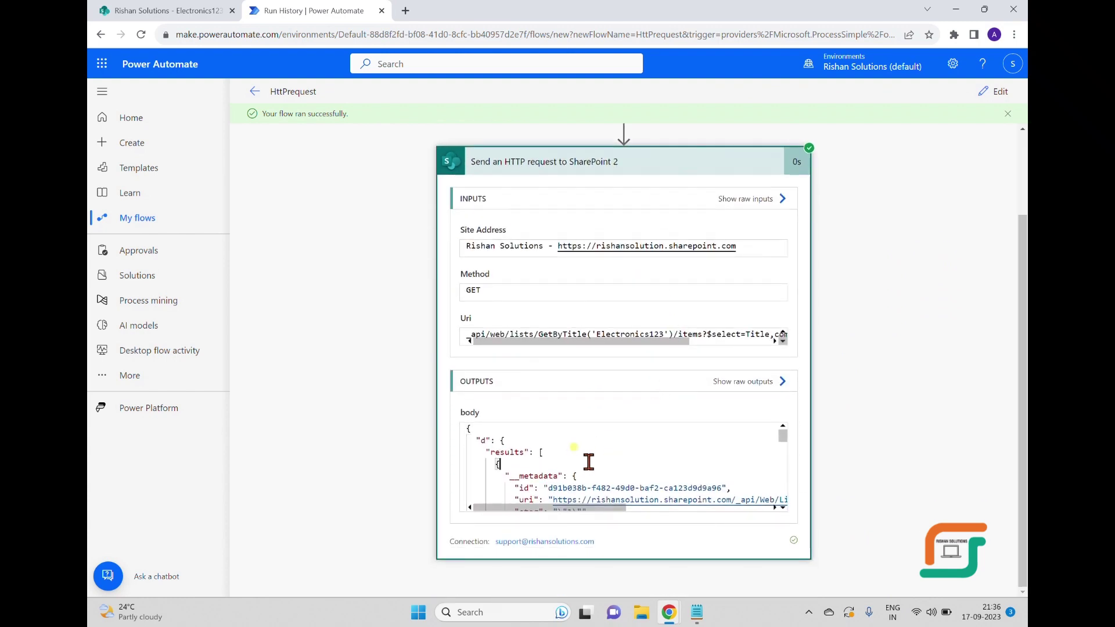
{"action": "key", "text": "ctrl+a"}
{"action": "left_click", "coordinate": [692, 612]}
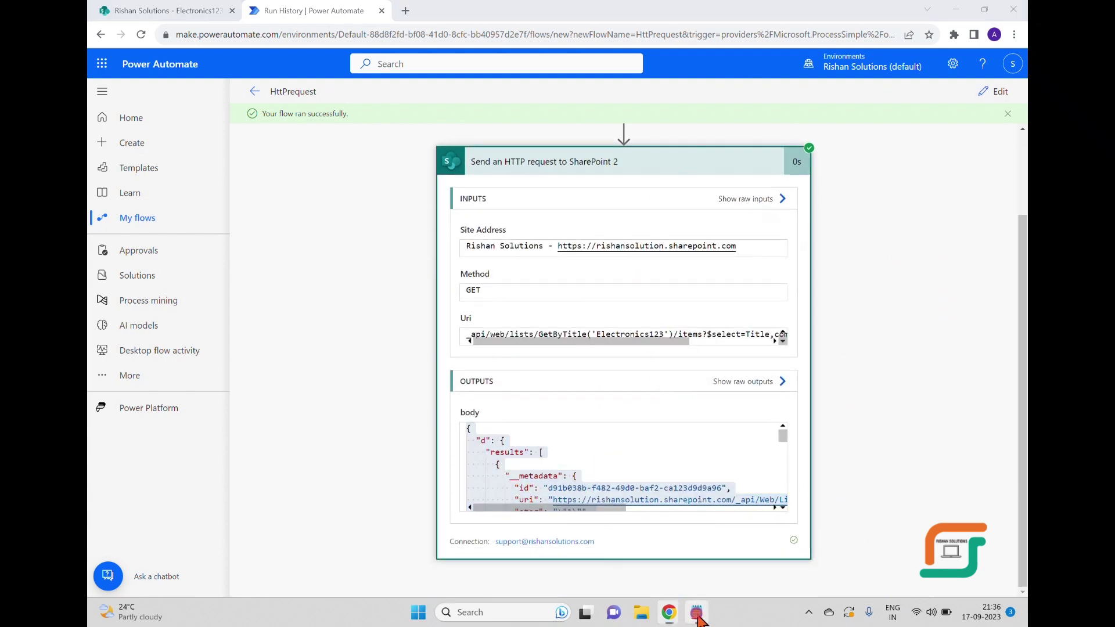
{"action": "key", "text": "ctrl+a"}
{"action": "key", "text": "ctrl+v"}
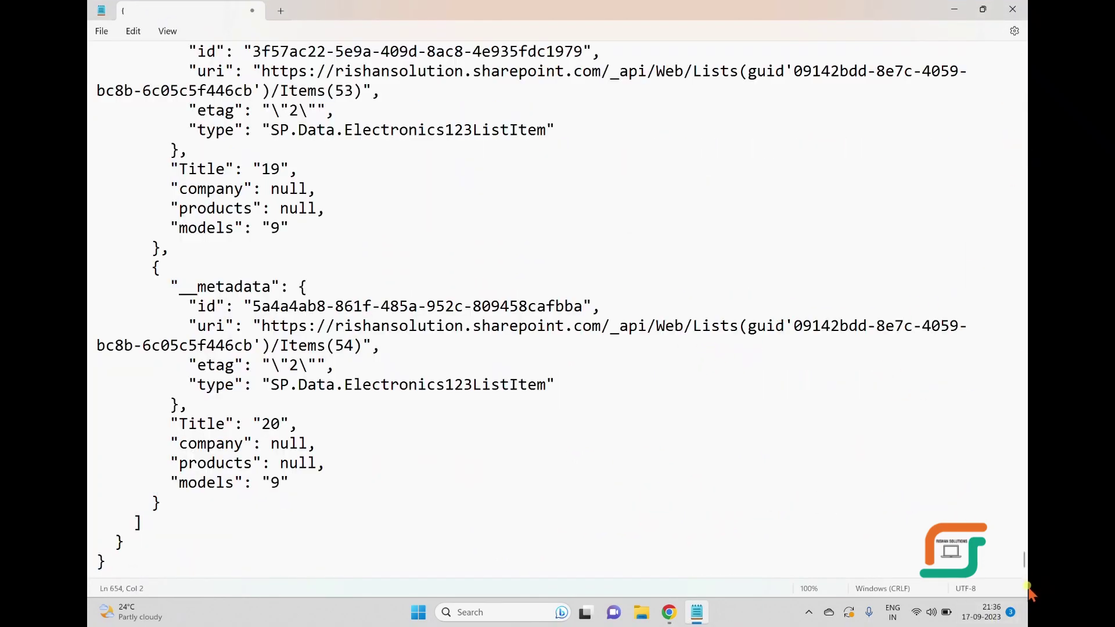
Examine the first item's metadata block in the new JSON, including its id and uri entries
{"action": "left_click_drag", "start_coordinate": [1024, 566], "coordinate": [1031, 8]}
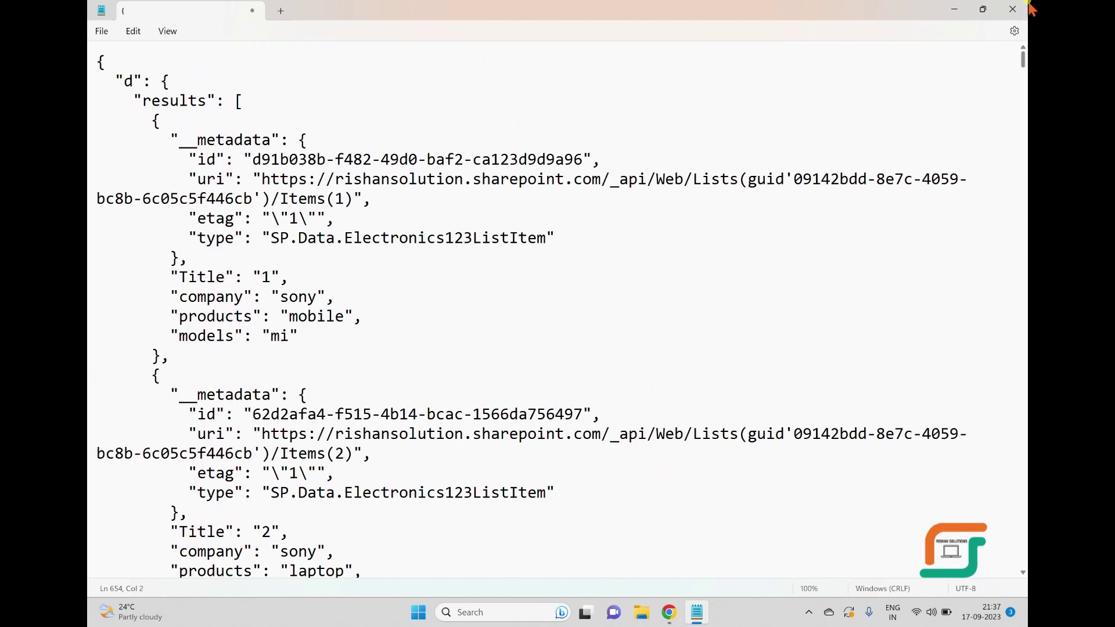
{"action": "scroll", "coordinate": [405, 231], "scroll_direction": "down", "scroll_amount": 1}
{"action": "left_click_drag", "start_coordinate": [196, 69], "coordinate": [572, 177]}
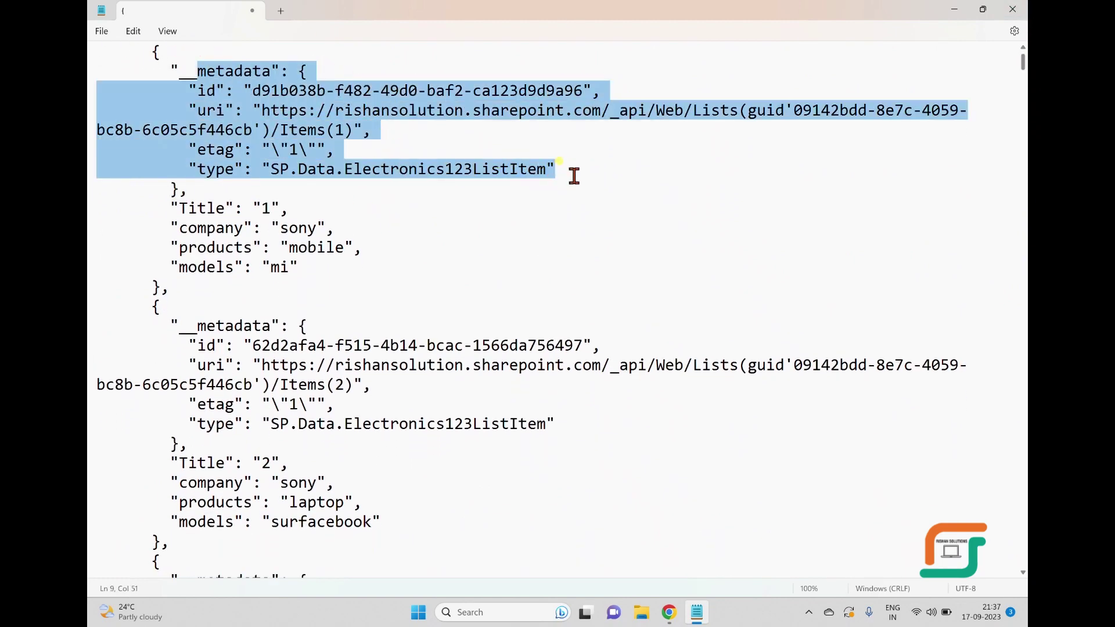
{"action": "left_click", "coordinate": [692, 187]}
{"action": "double_click", "coordinate": [206, 91]}
{"action": "key", "text": "Down"}
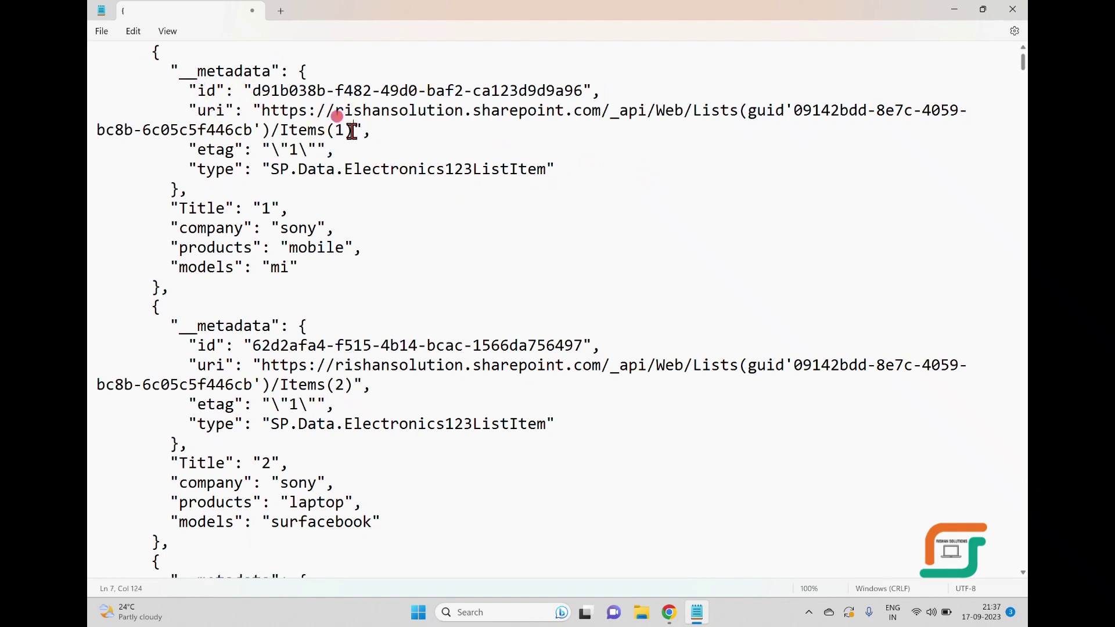
Examine the uri, etag and type entries in the first item's metadata block
{"action": "left_click_drag", "start_coordinate": [356, 133], "coordinate": [266, 110]}
{"action": "left_click", "coordinate": [658, 186]}
{"action": "left_click_drag", "start_coordinate": [169, 150], "coordinate": [318, 152]}
{"action": "left_click_drag", "start_coordinate": [151, 174], "coordinate": [494, 172]}
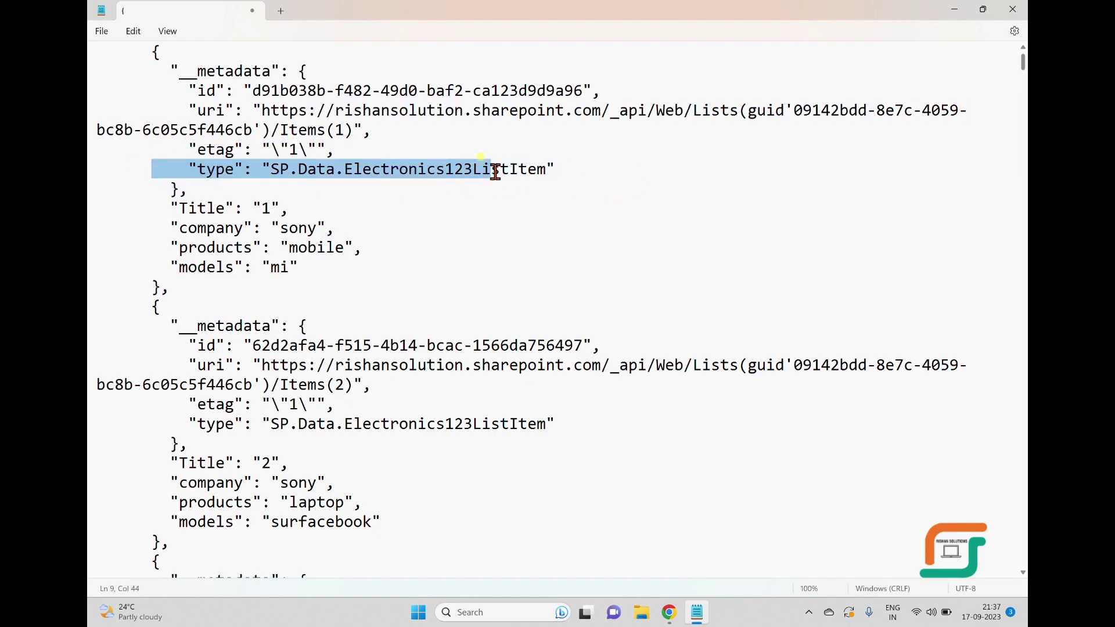
{"action": "left_click", "coordinate": [576, 213]}
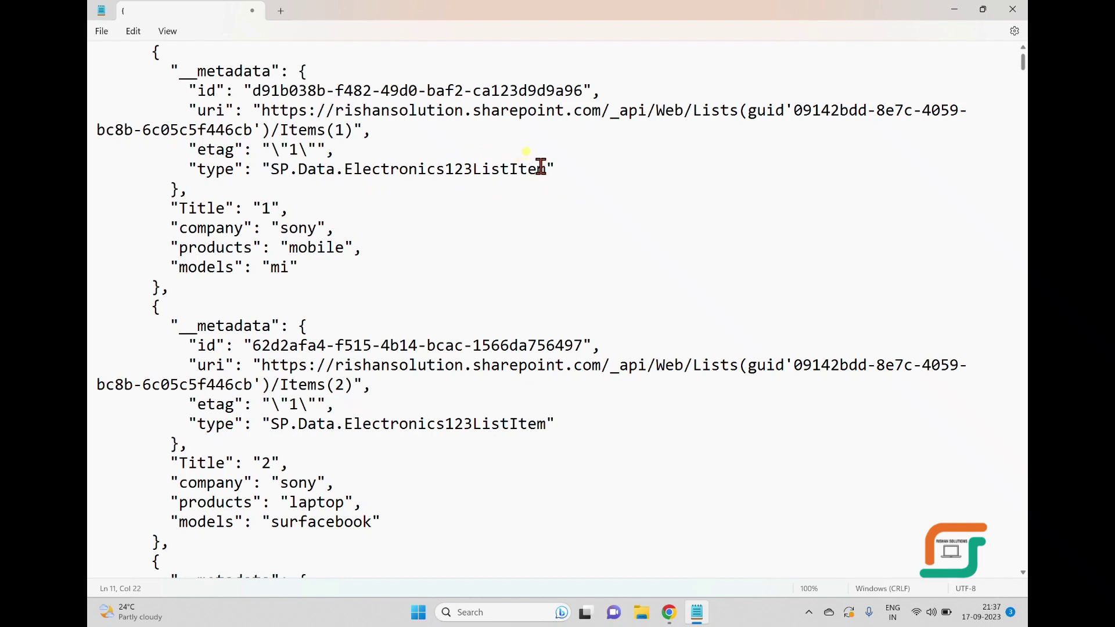
{"action": "left_click_drag", "start_coordinate": [545, 171], "coordinate": [281, 170]}
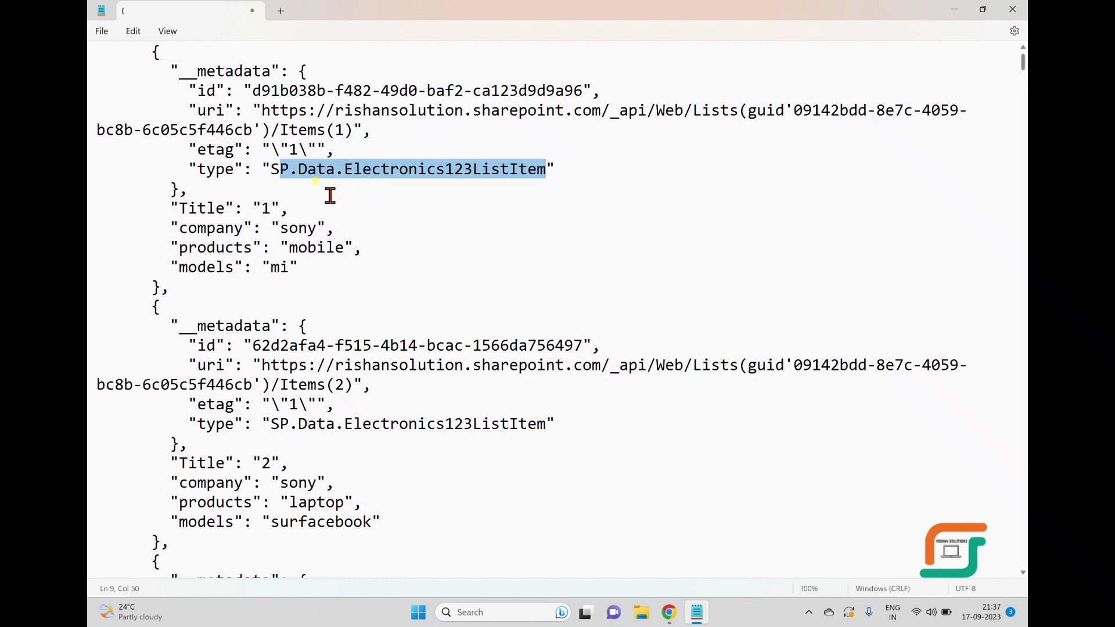
{"action": "left_click", "coordinate": [317, 169]}
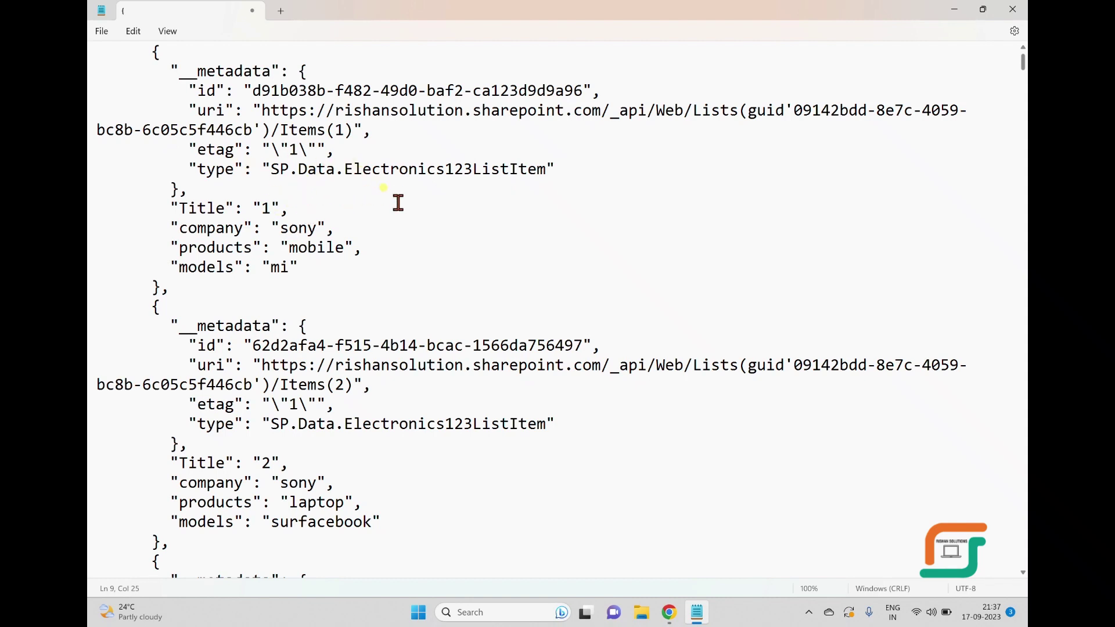
Review the Title, company, products and models values of the first item in the JSON
{"action": "left_click_drag", "start_coordinate": [163, 204], "coordinate": [356, 269]}
{"action": "left_click", "coordinate": [401, 264]}
{"action": "double_click", "coordinate": [276, 214]}
{"action": "double_click", "coordinate": [232, 225]}
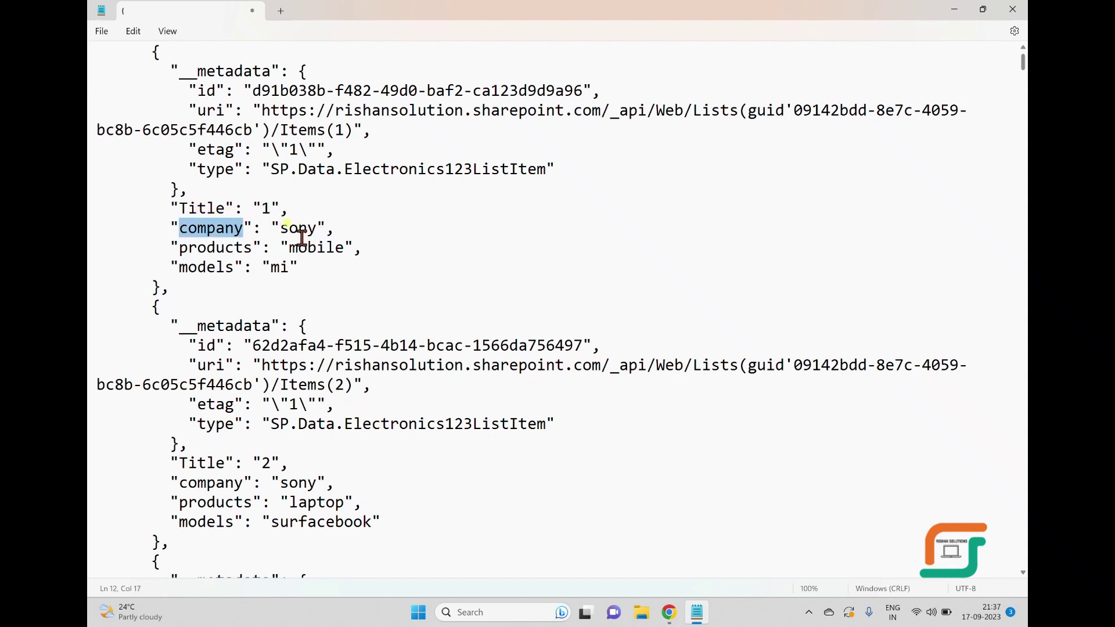
{"action": "left_click", "coordinate": [233, 248]}
{"action": "double_click", "coordinate": [233, 248]}
{"action": "double_click", "coordinate": [226, 266]}
{"action": "left_click_drag", "start_coordinate": [316, 264], "coordinate": [176, 208]}
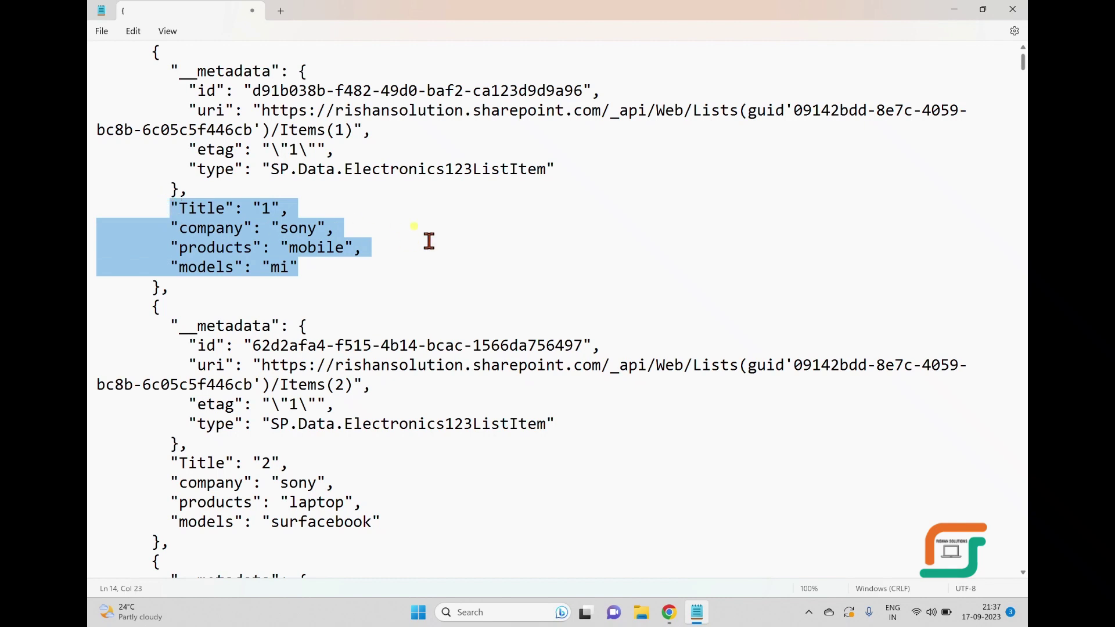
{"action": "left_click", "coordinate": [457, 253]}
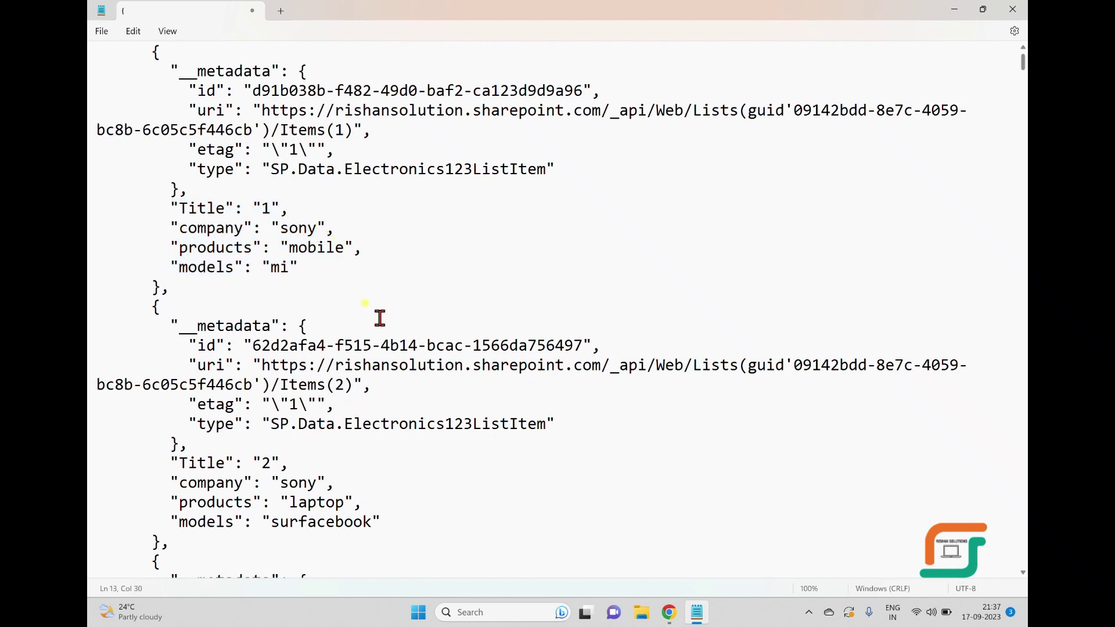
{"action": "left_click_drag", "start_coordinate": [172, 215], "coordinate": [332, 280]}
Compare the selected column values of the second and third items and skim the items that follow
{"action": "scroll", "coordinate": [503, 290], "scroll_direction": "down", "scroll_amount": 1}
{"action": "scroll", "coordinate": [500, 287], "scroll_direction": "up", "scroll_amount": 1}
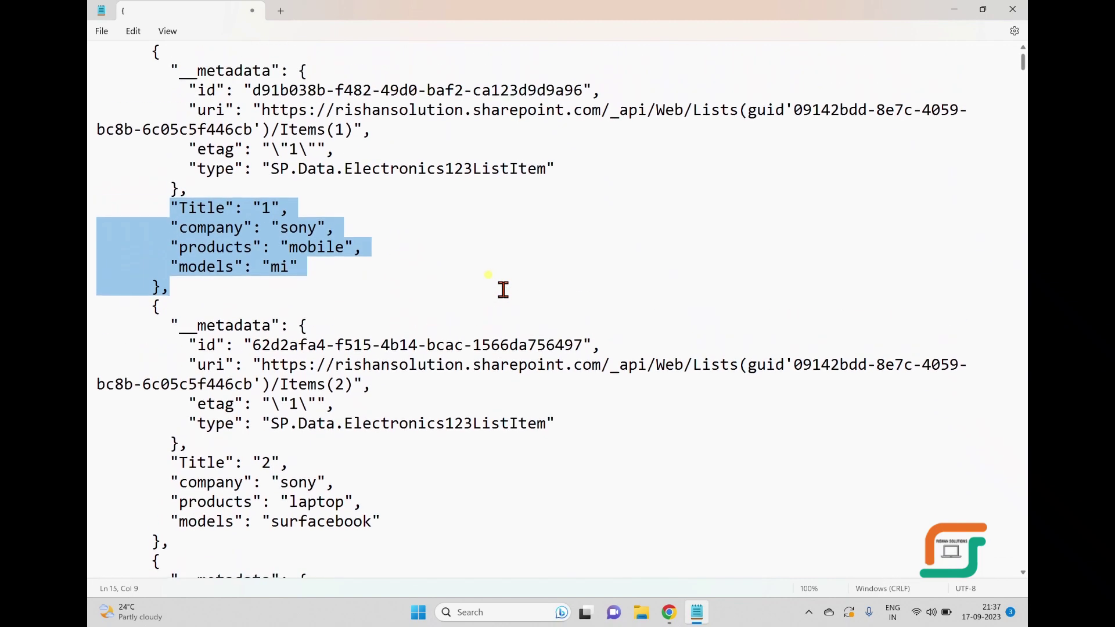
{"action": "scroll", "coordinate": [348, 271], "scroll_direction": "down", "scroll_amount": 1}
{"action": "left_click_drag", "start_coordinate": [166, 284], "coordinate": [460, 380]}
{"action": "scroll", "coordinate": [464, 349], "scroll_direction": "down", "scroll_amount": 5}
{"action": "left_click_drag", "start_coordinate": [381, 228], "coordinate": [157, 177]}
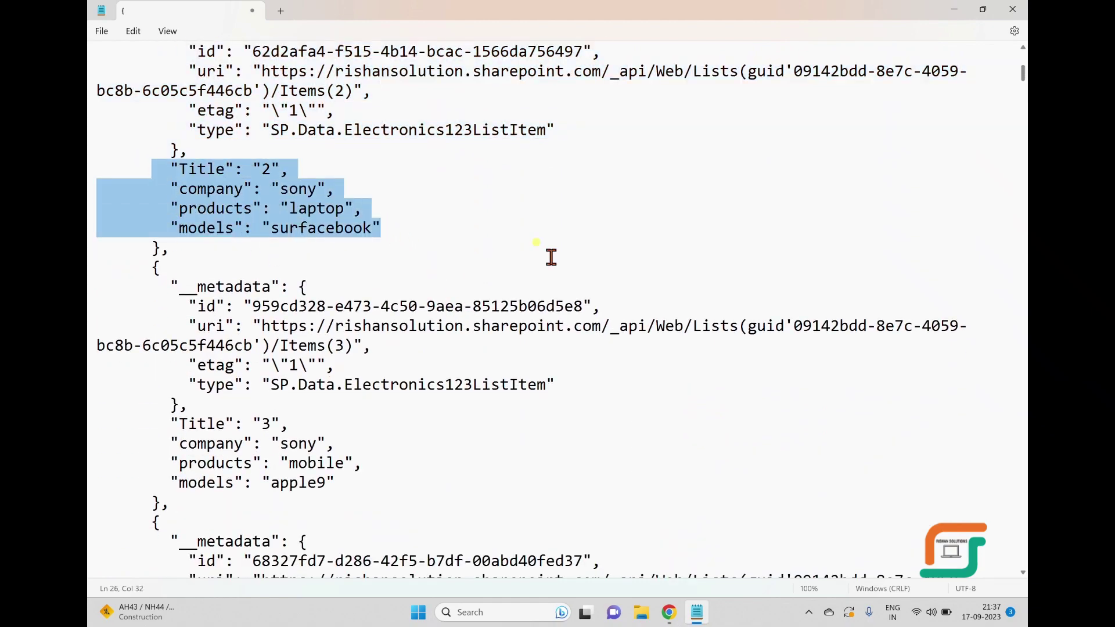
{"action": "scroll", "coordinate": [551, 257], "scroll_direction": "down", "scroll_amount": 4}
{"action": "left_click_drag", "start_coordinate": [400, 269], "coordinate": [198, 192]}
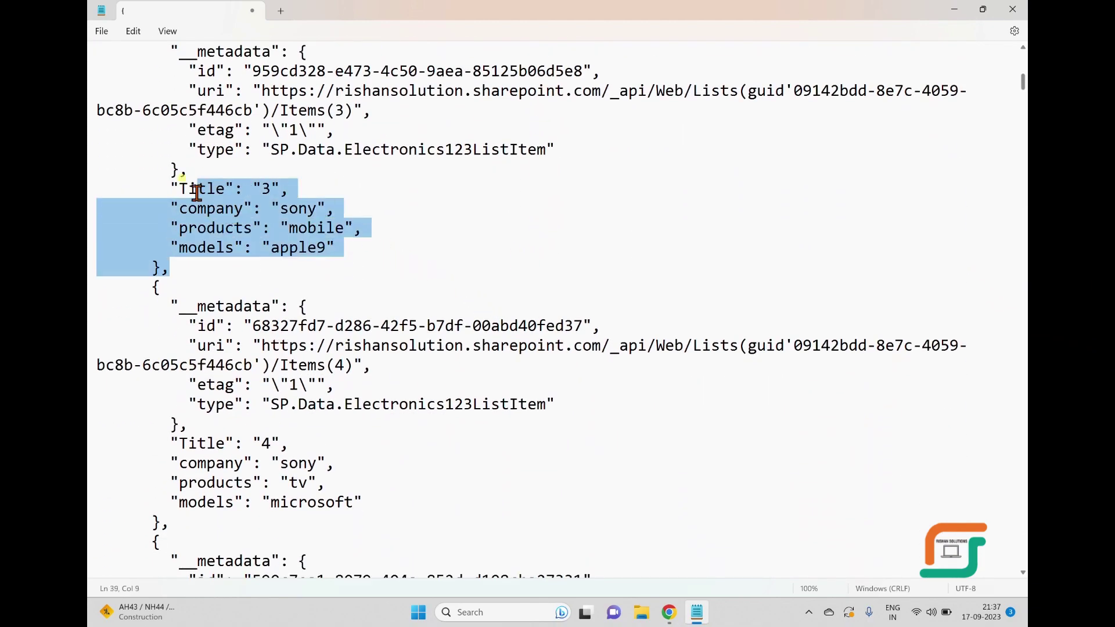
{"action": "scroll", "coordinate": [568, 313], "scroll_direction": "down", "scroll_amount": 9}
{"action": "scroll", "coordinate": [529, 354], "scroll_direction": "down", "scroll_amount": 20}
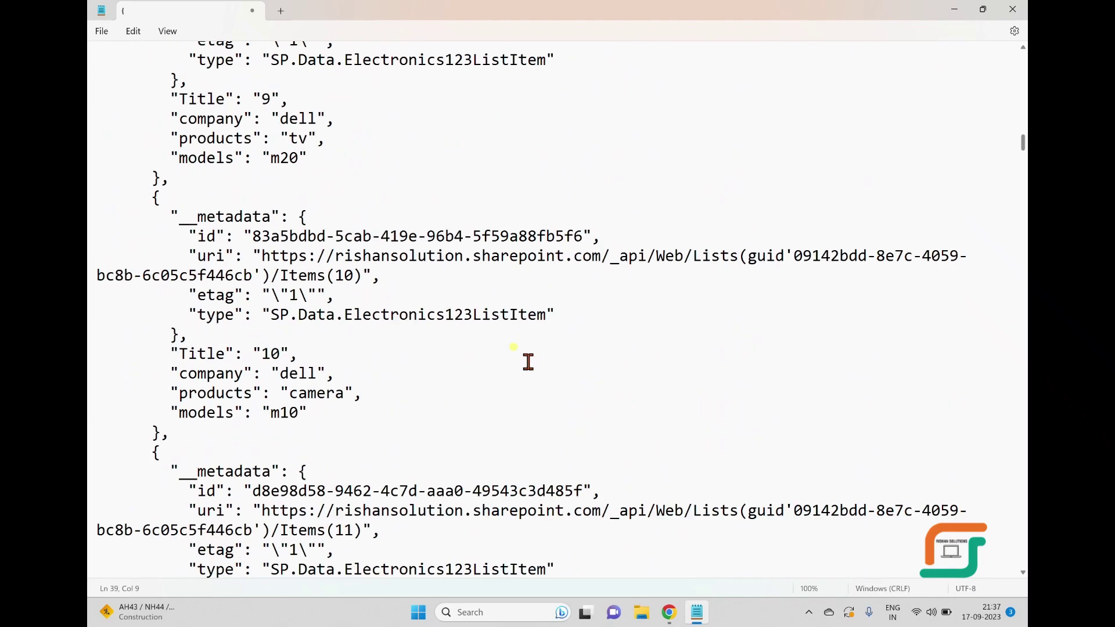
Go to the end of the JSON and check the item number in the last item's uri
{"action": "left_click_drag", "start_coordinate": [1025, 221], "coordinate": [1028, 568]}
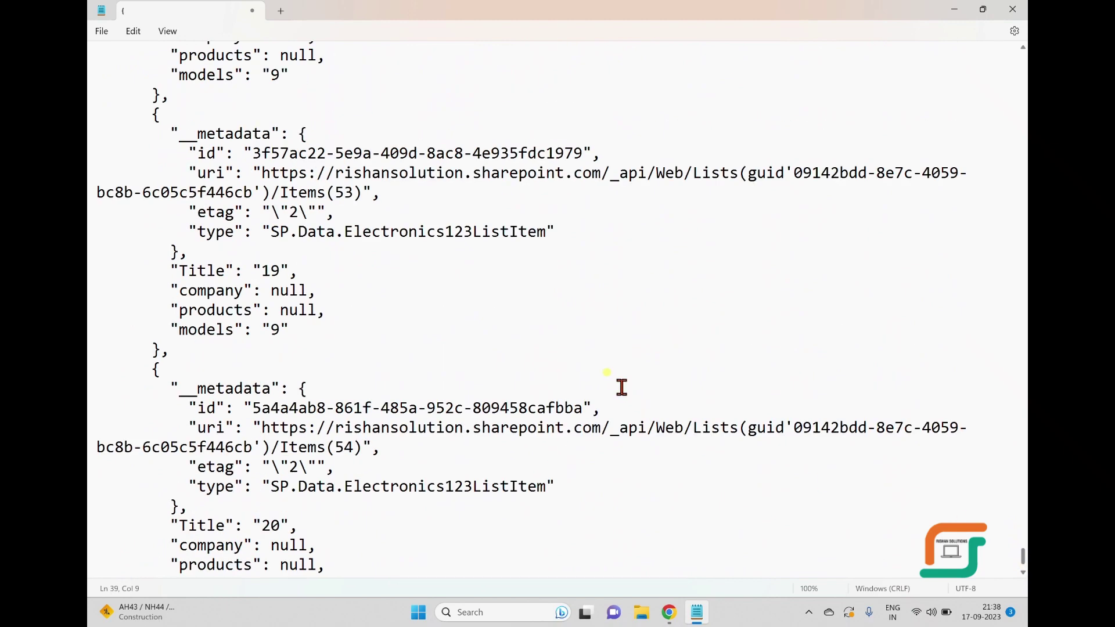
{"action": "scroll", "coordinate": [621, 387], "scroll_direction": "down", "scroll_amount": 2}
{"action": "left_click_drag", "start_coordinate": [403, 355], "coordinate": [280, 352]}
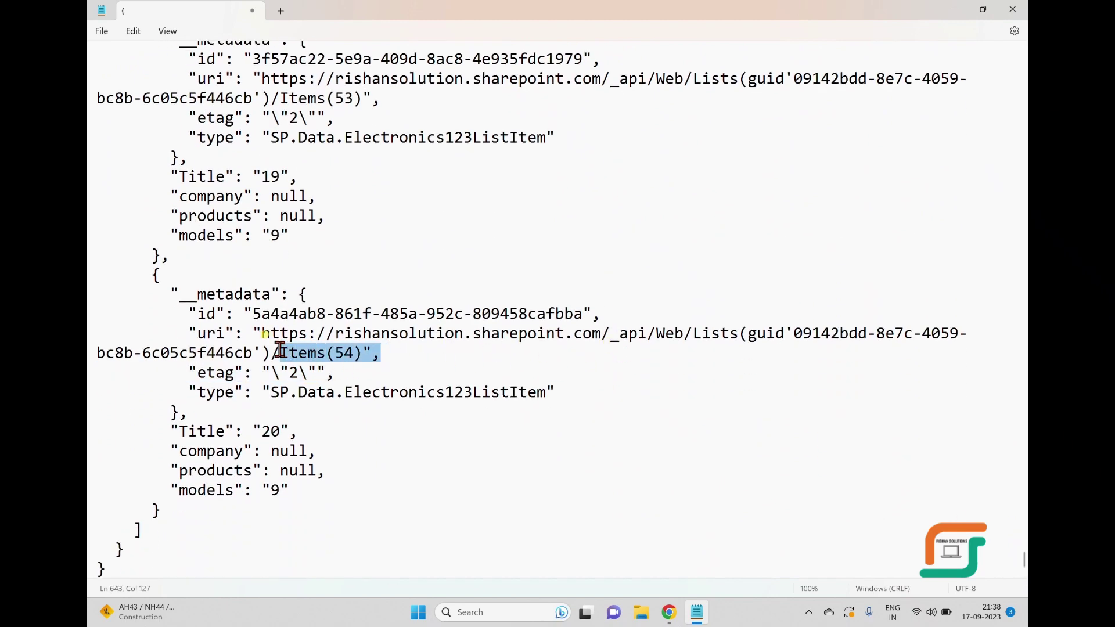
{"action": "left_click", "coordinate": [431, 361]}
{"action": "left_click_drag", "start_coordinate": [363, 355], "coordinate": [276, 355]}
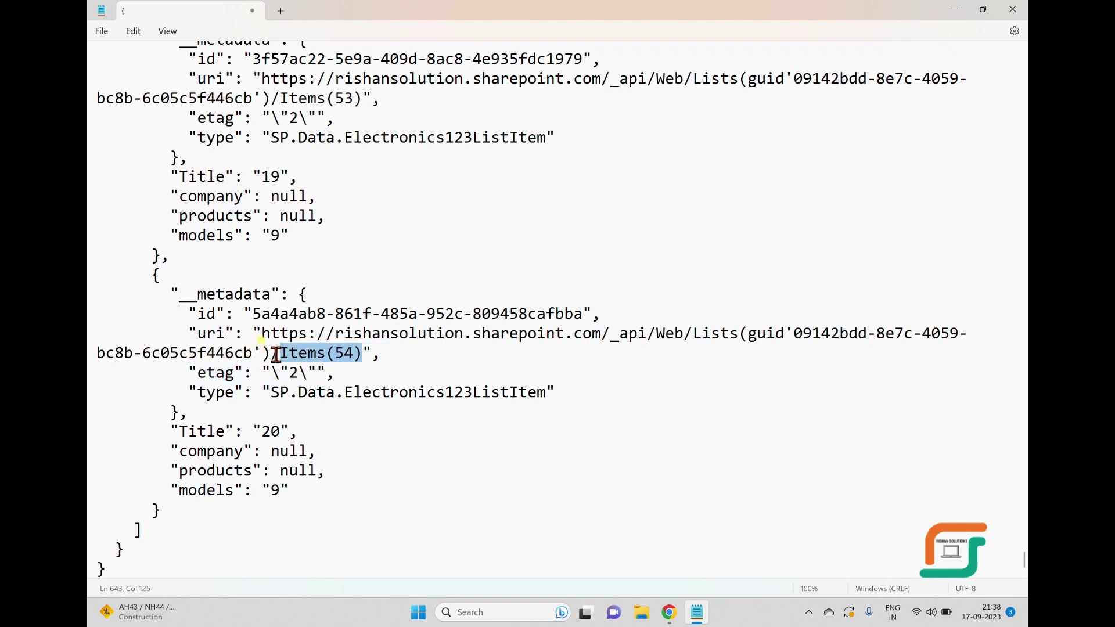
{"action": "left_click", "coordinate": [506, 367]}
{"action": "left_click", "coordinate": [353, 355]}
{"action": "left_click_drag", "start_coordinate": [348, 355], "coordinate": [360, 355]}
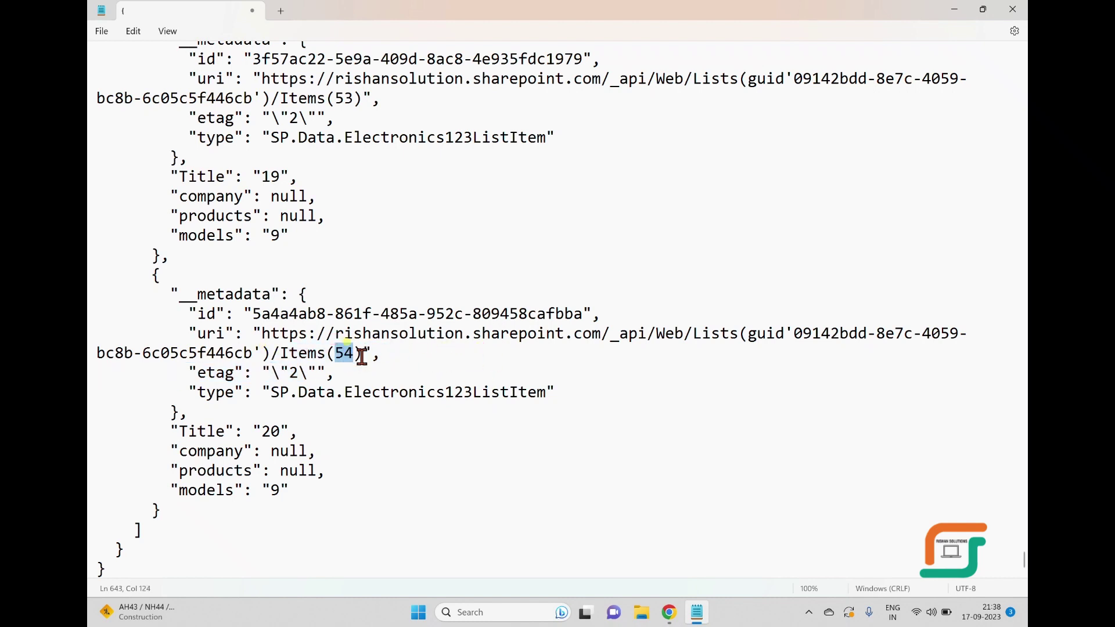
{"action": "scroll", "coordinate": [331, 479], "scroll_direction": "up", "scroll_amount": 4}
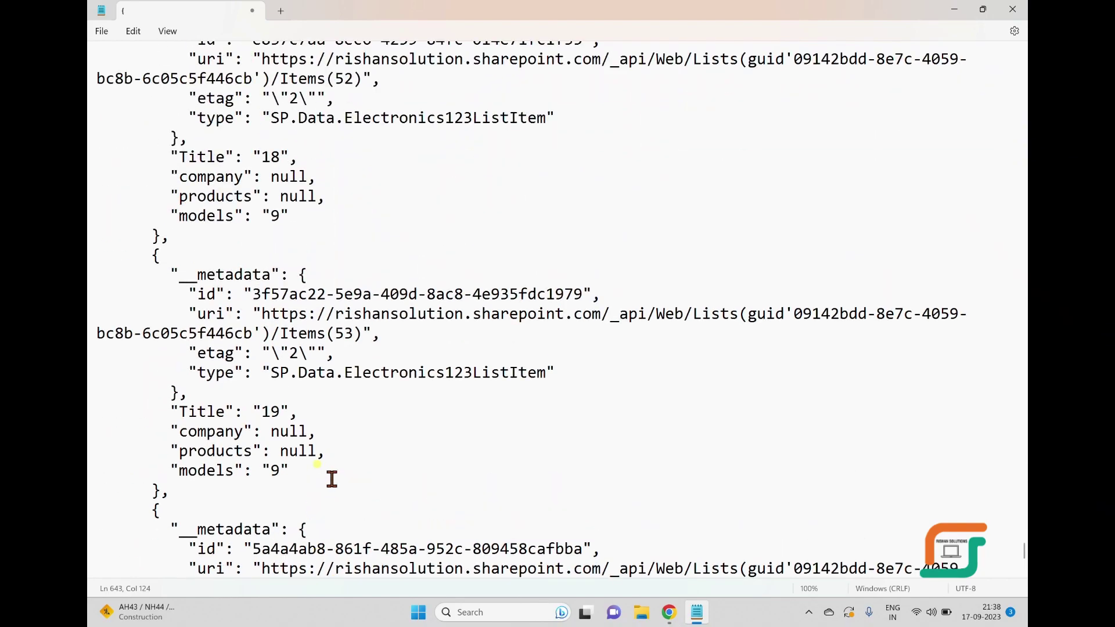
{"action": "scroll", "coordinate": [331, 479], "scroll_direction": "down", "scroll_amount": 1}
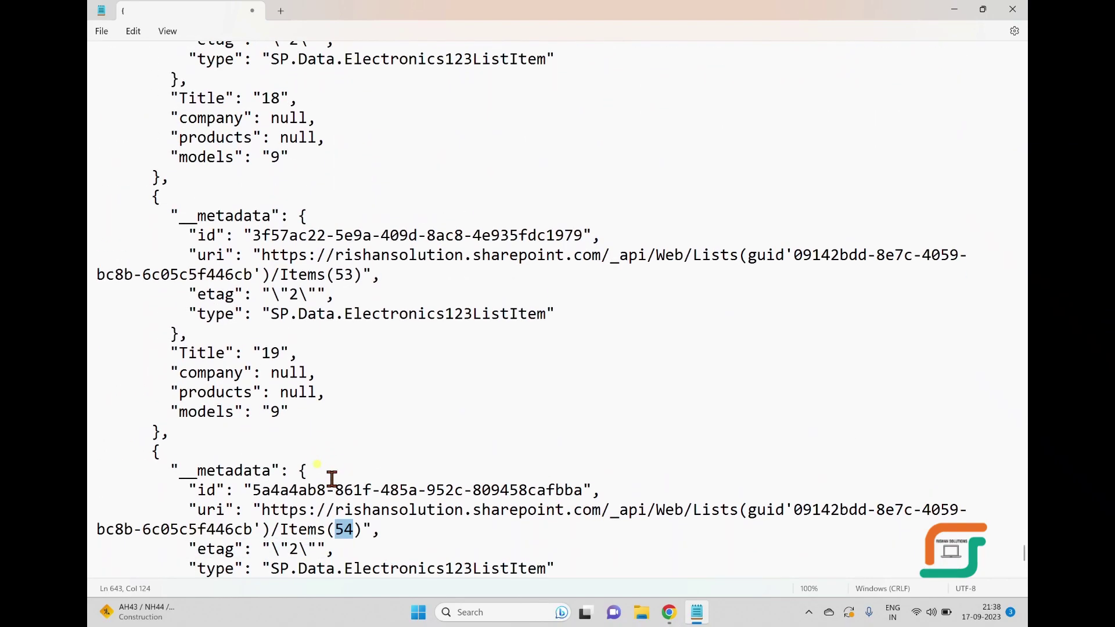
{"action": "scroll", "coordinate": [332, 479], "scroll_direction": "down", "scroll_amount": 3}
Locate the Items(30) entry in the JSON and review its item number and column values
{"action": "scroll", "coordinate": [568, 388], "scroll_direction": "up", "scroll_amount": 20}
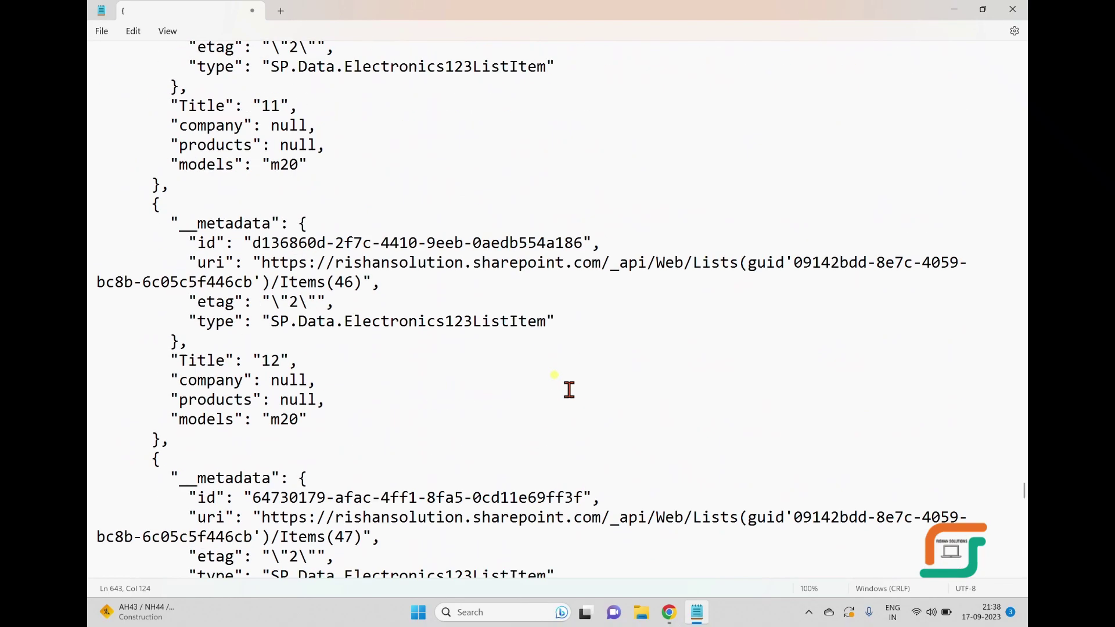
{"action": "scroll", "coordinate": [569, 390], "scroll_direction": "up", "scroll_amount": 20}
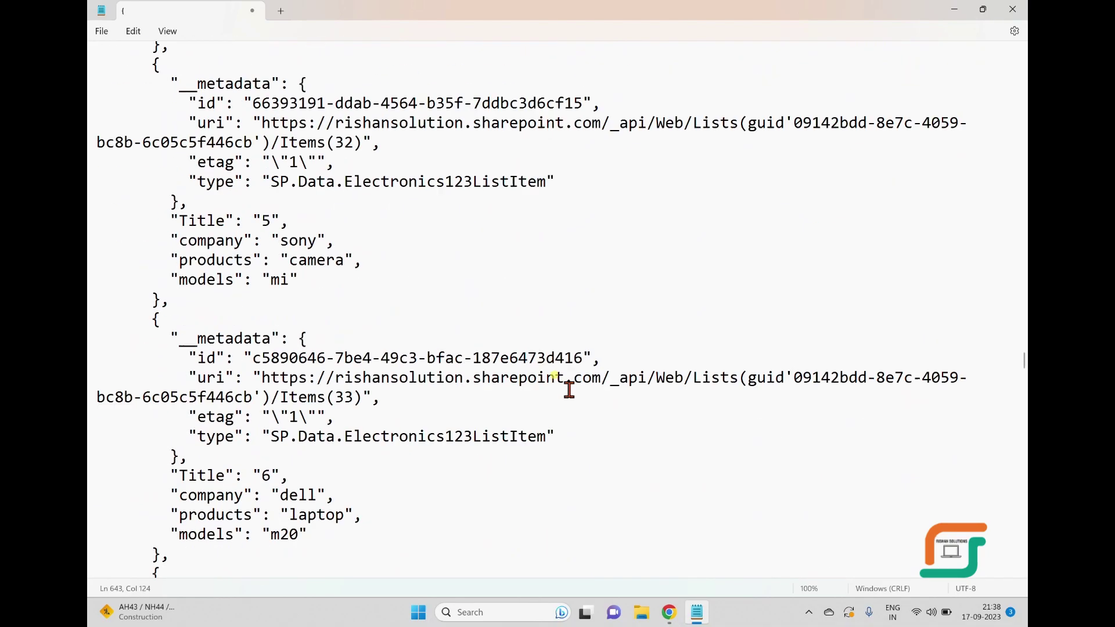
{"action": "left_click_drag", "start_coordinate": [421, 215], "coordinate": [181, 145]}
{"action": "double_click", "coordinate": [354, 82]}
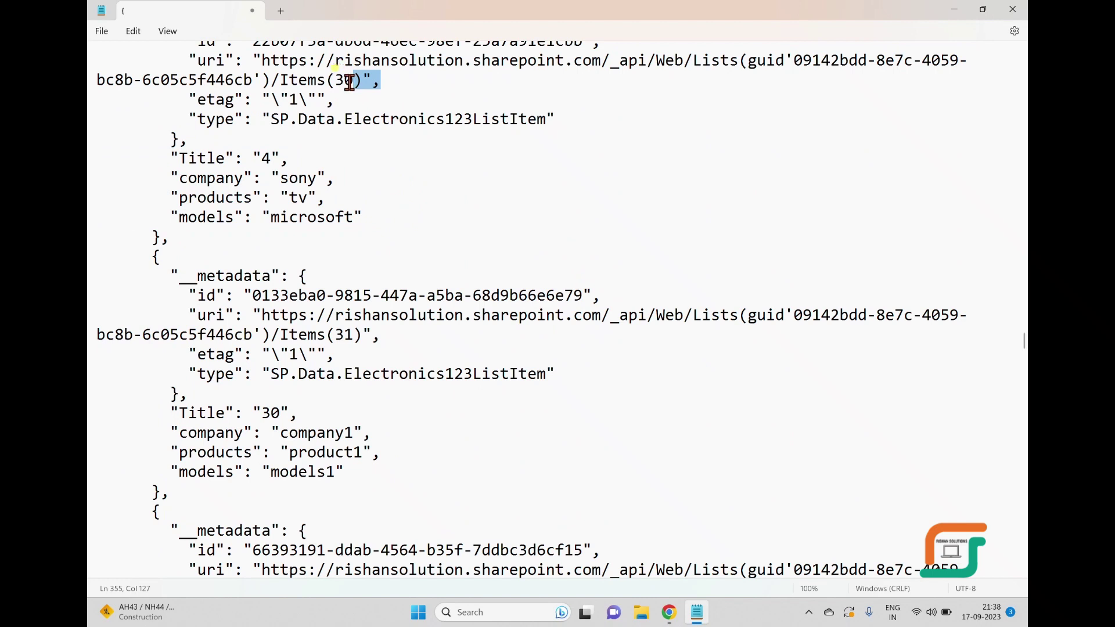
{"action": "double_click", "coordinate": [346, 81]}
{"action": "left_click_drag", "start_coordinate": [178, 156], "coordinate": [378, 221]}
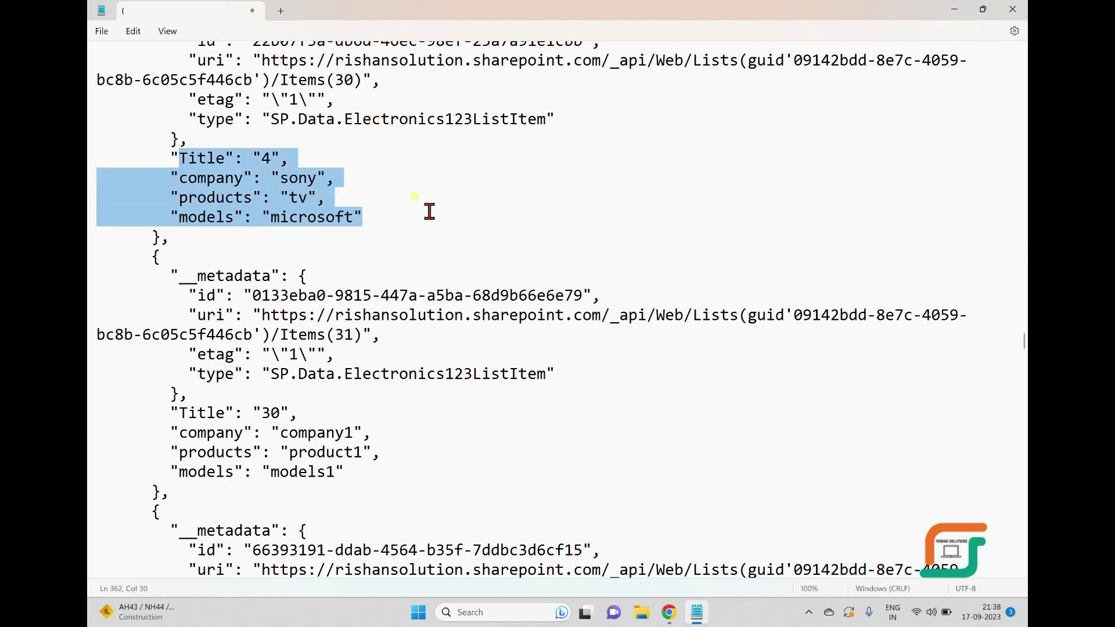
{"action": "left_click", "coordinate": [429, 211]}
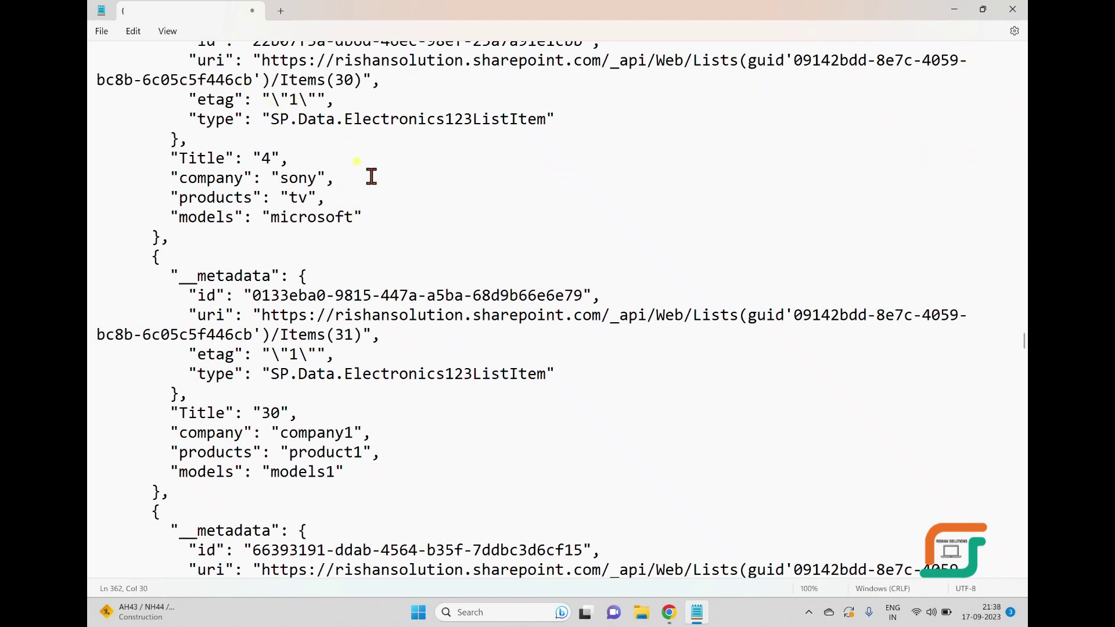
Switch back to the Power Automate flow, reopen it for editing and insert (30) after items in the second request's Uri
{"action": "left_click", "coordinate": [956, 9]}
{"action": "left_click", "coordinate": [995, 93]}
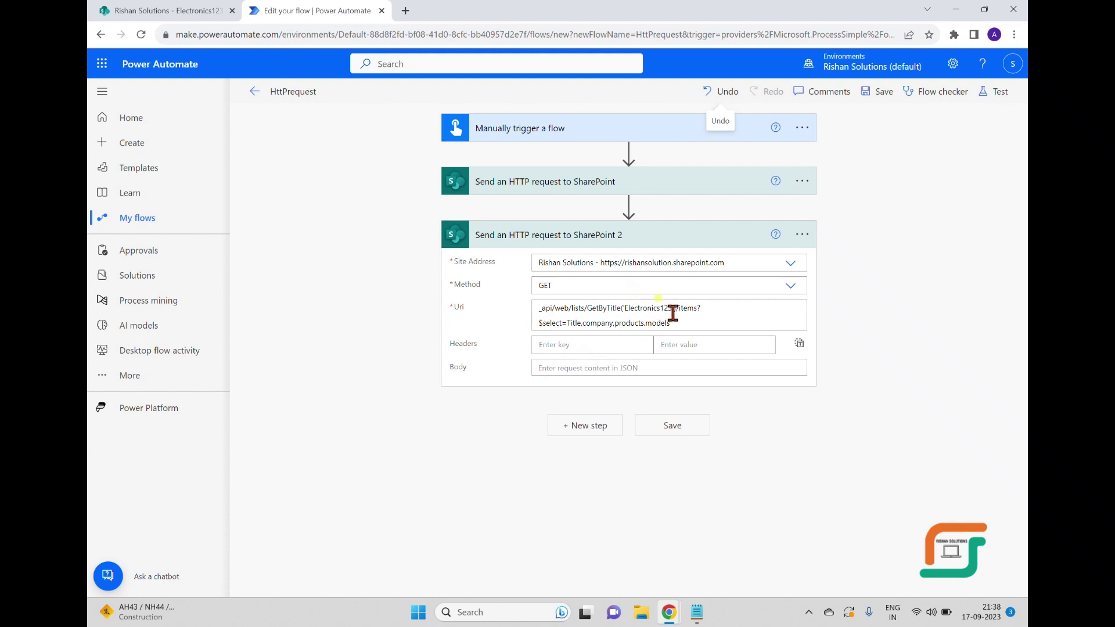
{"action": "left_click", "coordinate": [697, 311]}
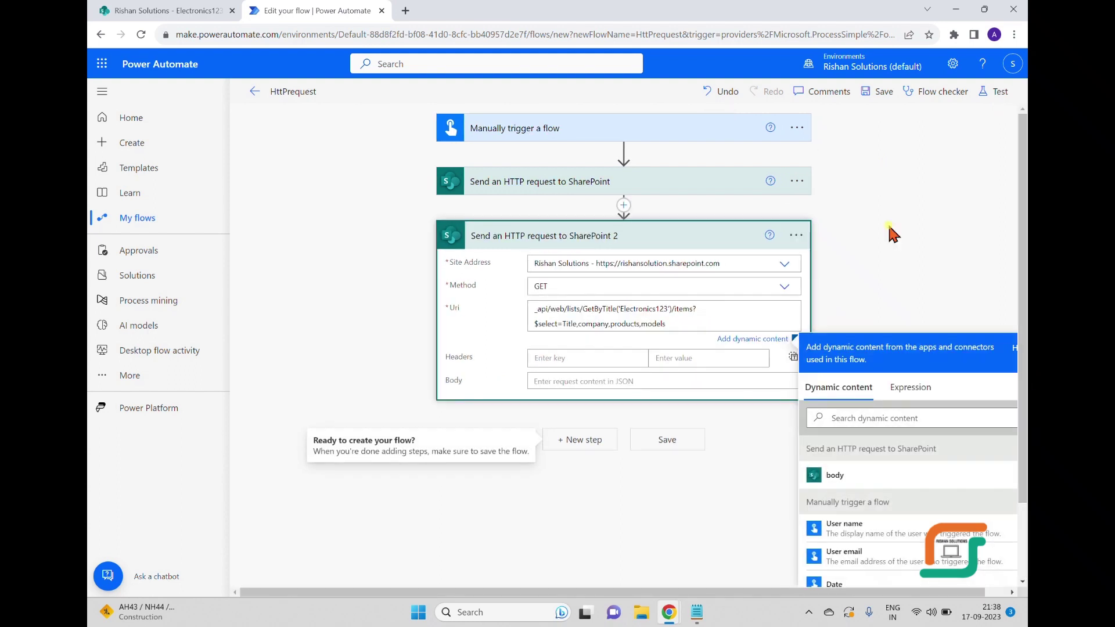
{"action": "type", "text": "(30"}
Examine the parts of the Items(30) uri in the Notepad JSON, including its list guid, and the item's column values
{"action": "left_click", "coordinate": [697, 612]}
{"action": "left_click", "coordinate": [293, 76]}
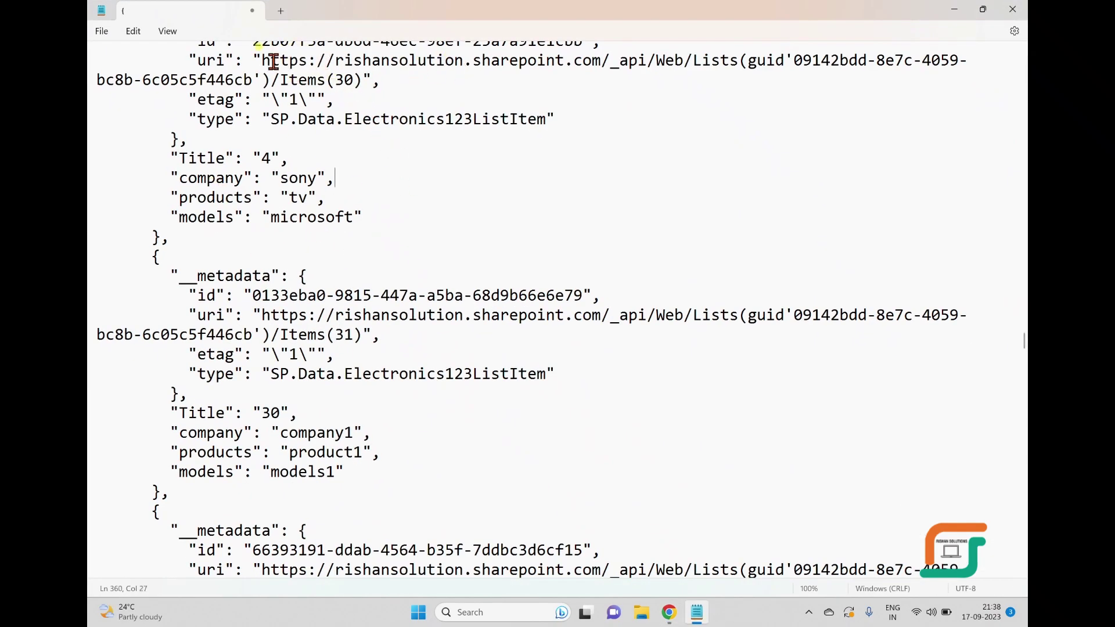
{"action": "left_click_drag", "start_coordinate": [264, 61], "coordinate": [523, 82]}
{"action": "left_click", "coordinate": [523, 83]}
{"action": "left_click_drag", "start_coordinate": [610, 60], "coordinate": [406, 59]}
{"action": "left_click_drag", "start_coordinate": [609, 61], "coordinate": [652, 64]}
{"action": "double_click", "coordinate": [674, 61]}
{"action": "double_click", "coordinate": [716, 61]}
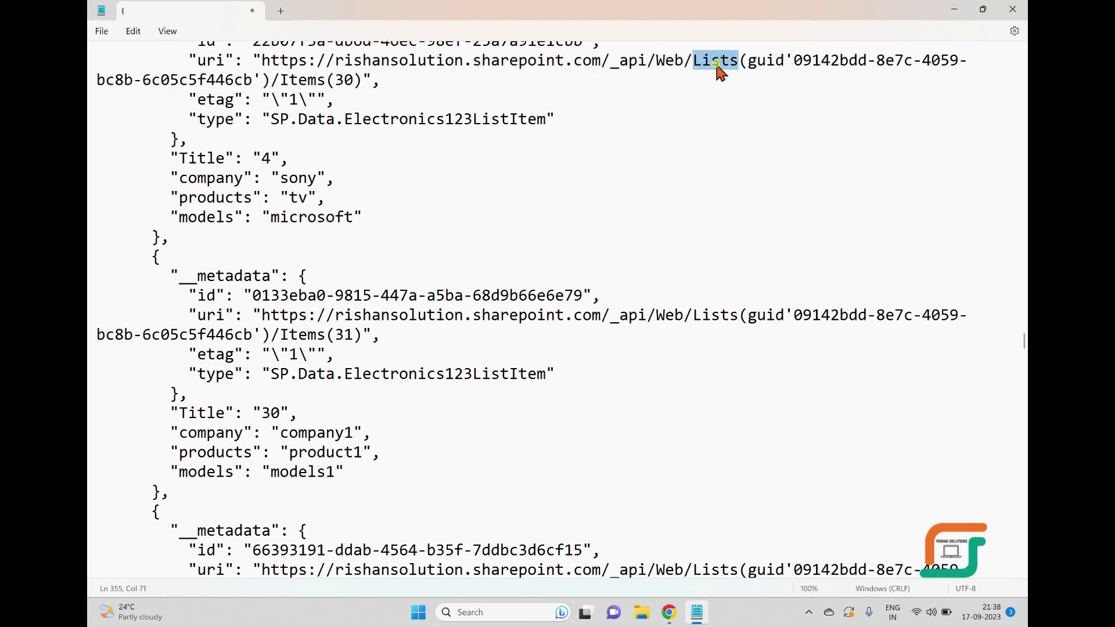
{"action": "left_click_drag", "start_coordinate": [753, 60], "coordinate": [270, 84]}
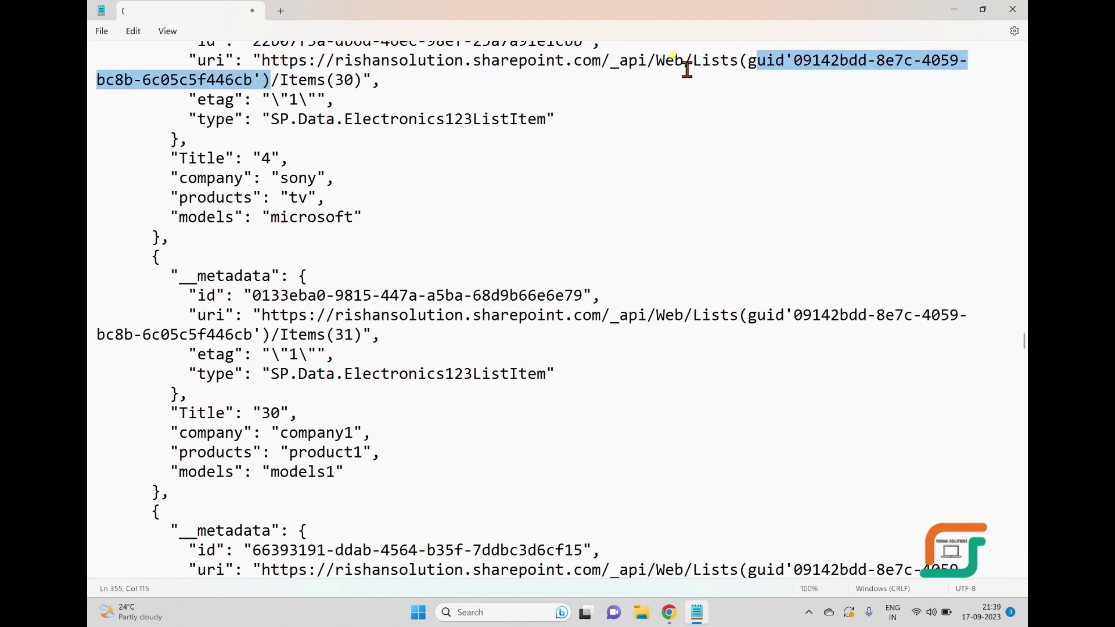
{"action": "double_click", "coordinate": [314, 80]}
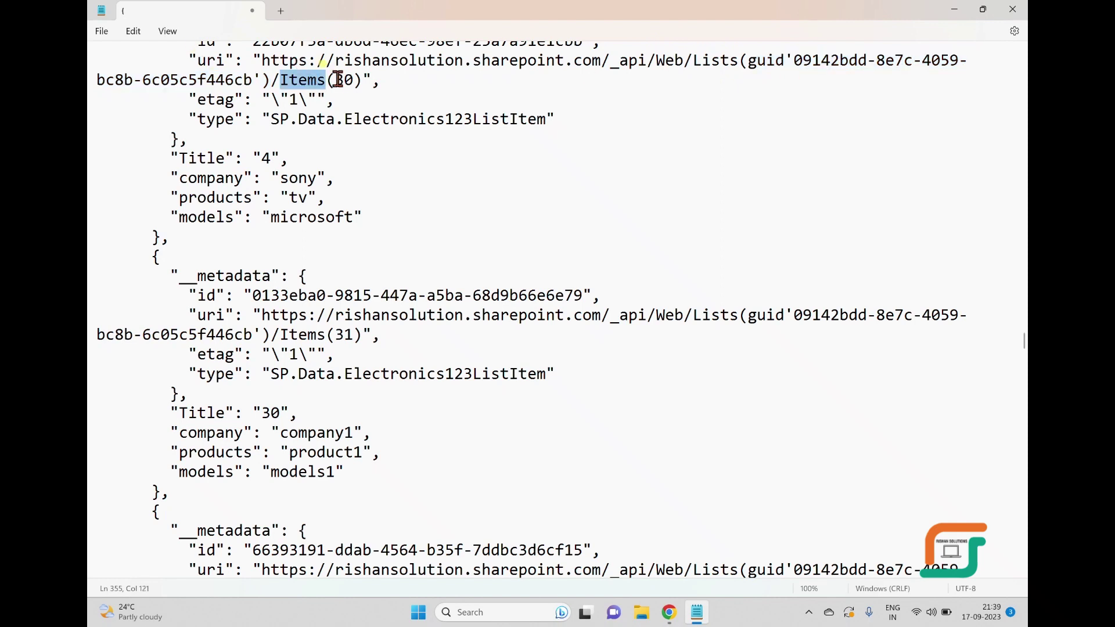
{"action": "double_click", "coordinate": [343, 79]}
{"action": "left_click_drag", "start_coordinate": [171, 156], "coordinate": [411, 241]}
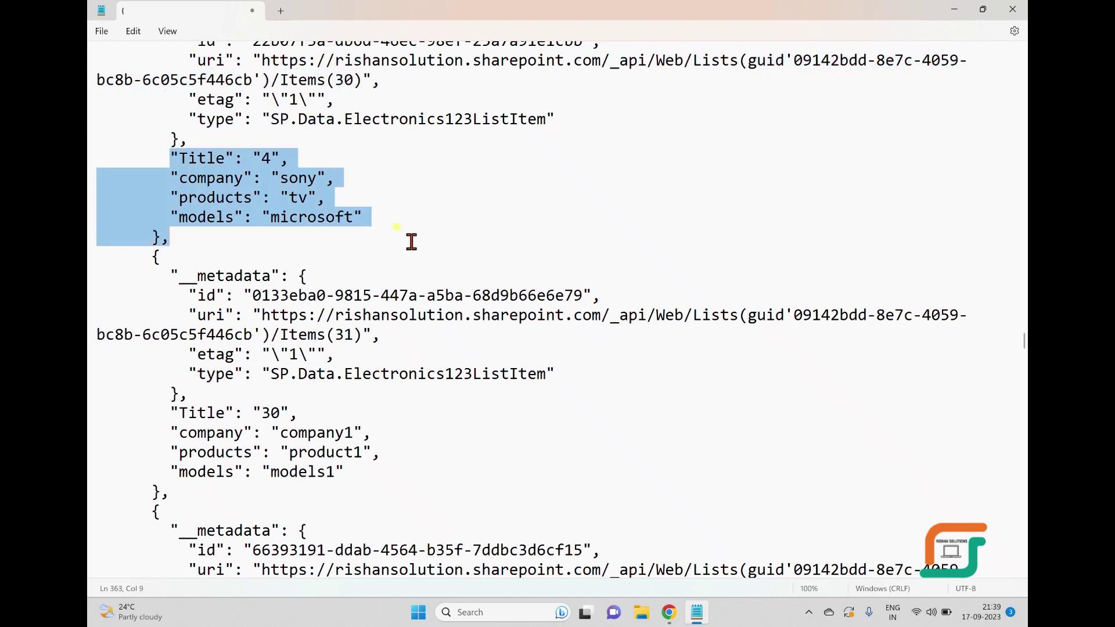
Return to the Power Automate flow, save it and run a manual test
{"action": "left_click", "coordinate": [959, 10]}
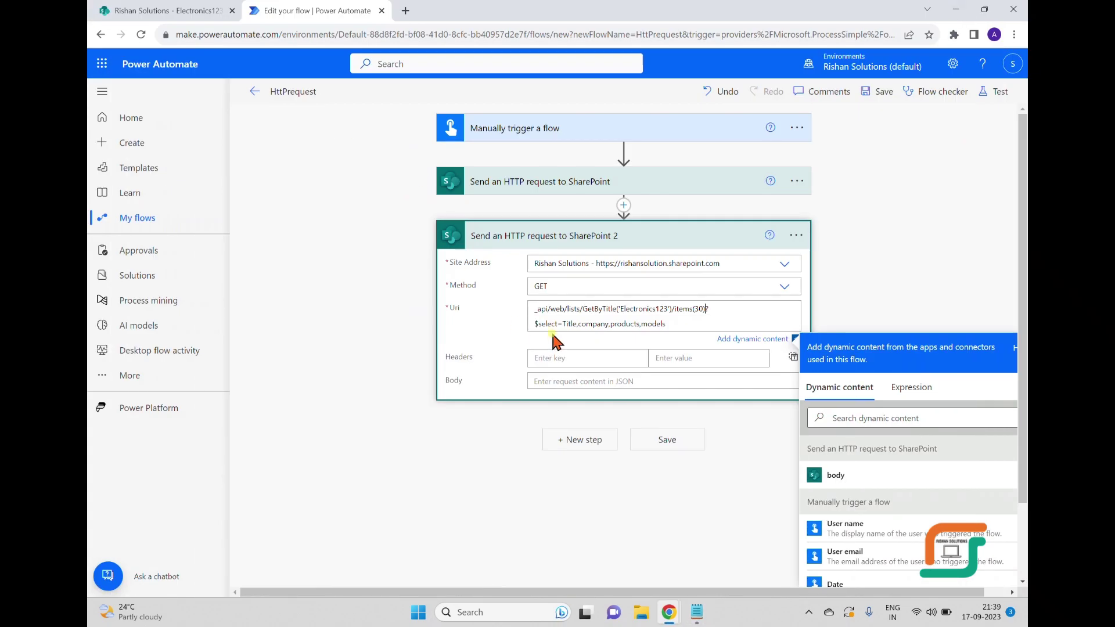
{"action": "left_click", "coordinate": [836, 248]}
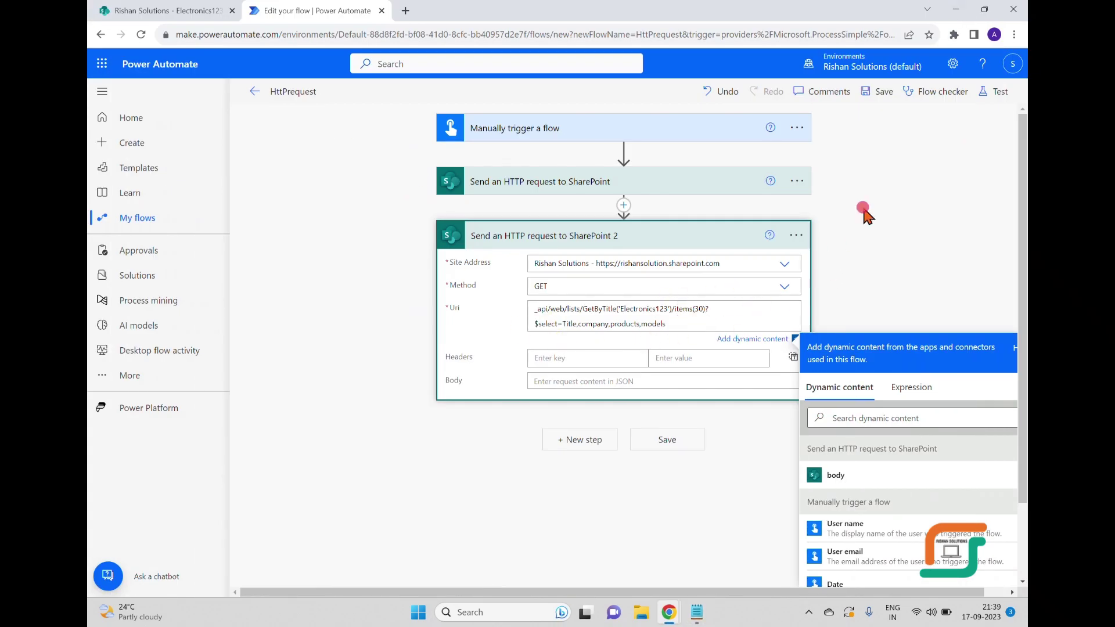
{"action": "left_click", "coordinate": [878, 93]}
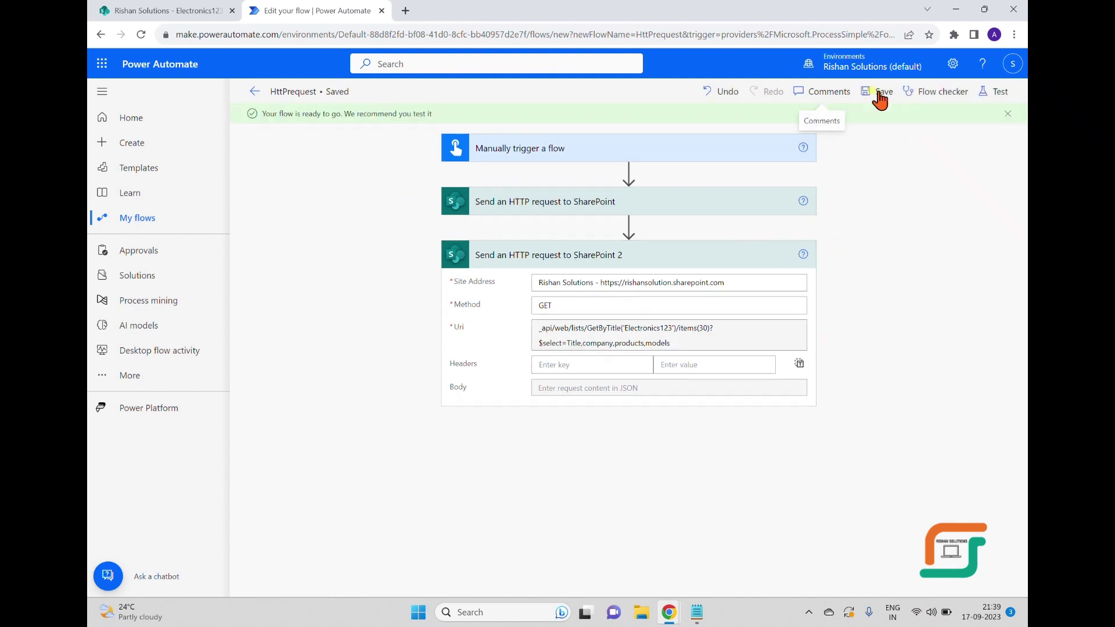
{"action": "left_click", "coordinate": [988, 93]}
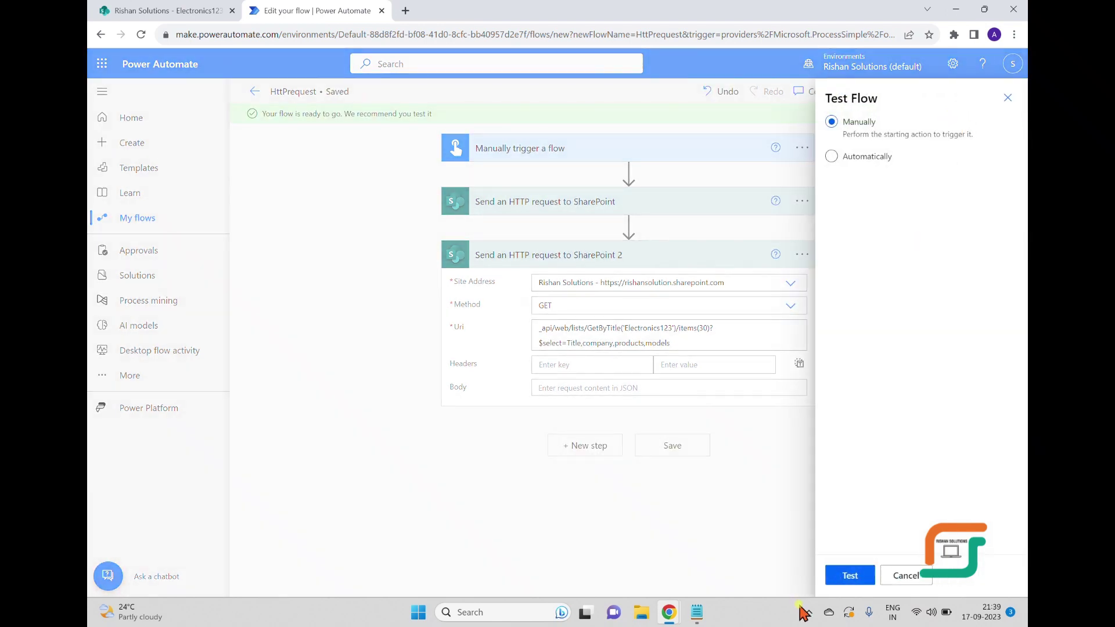
{"action": "left_click", "coordinate": [845, 576]}
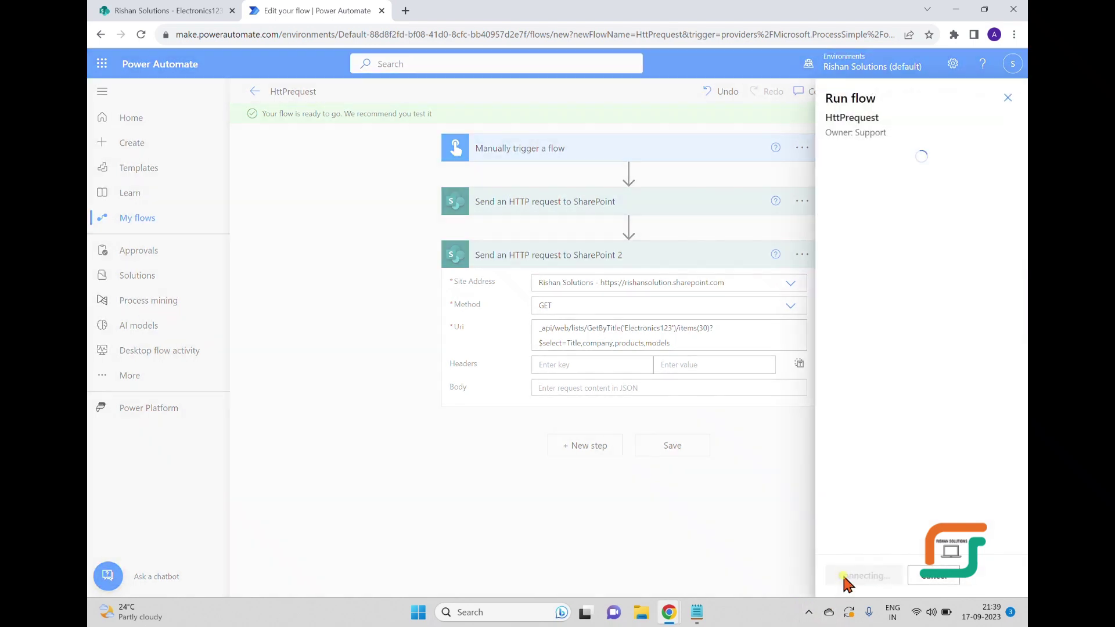
{"action": "left_click", "coordinate": [843, 576]}
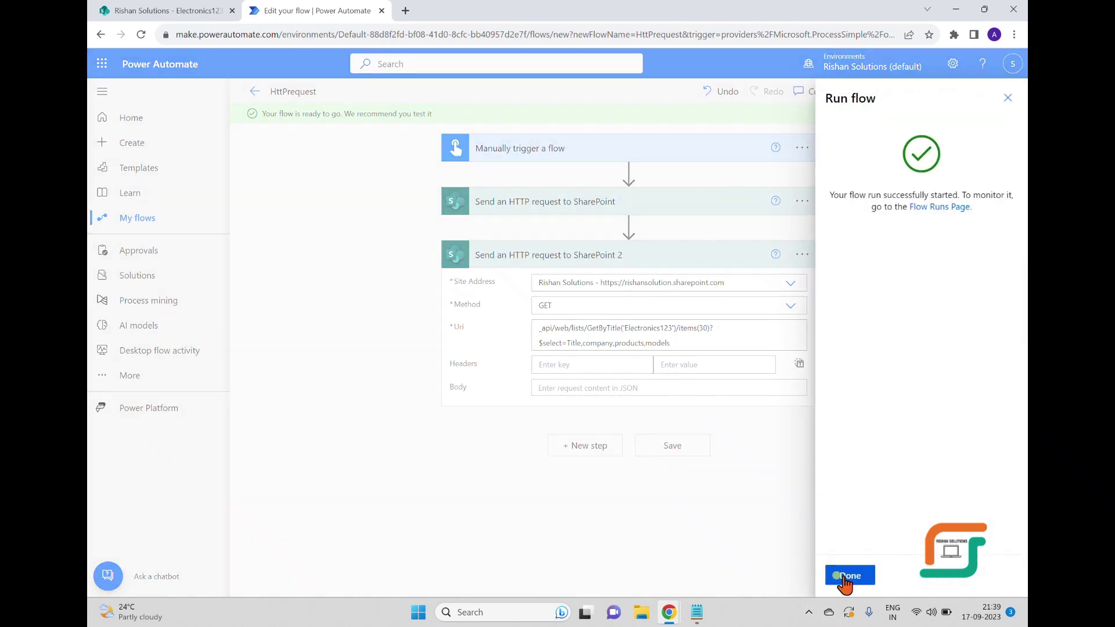
{"action": "left_click", "coordinate": [845, 576]}
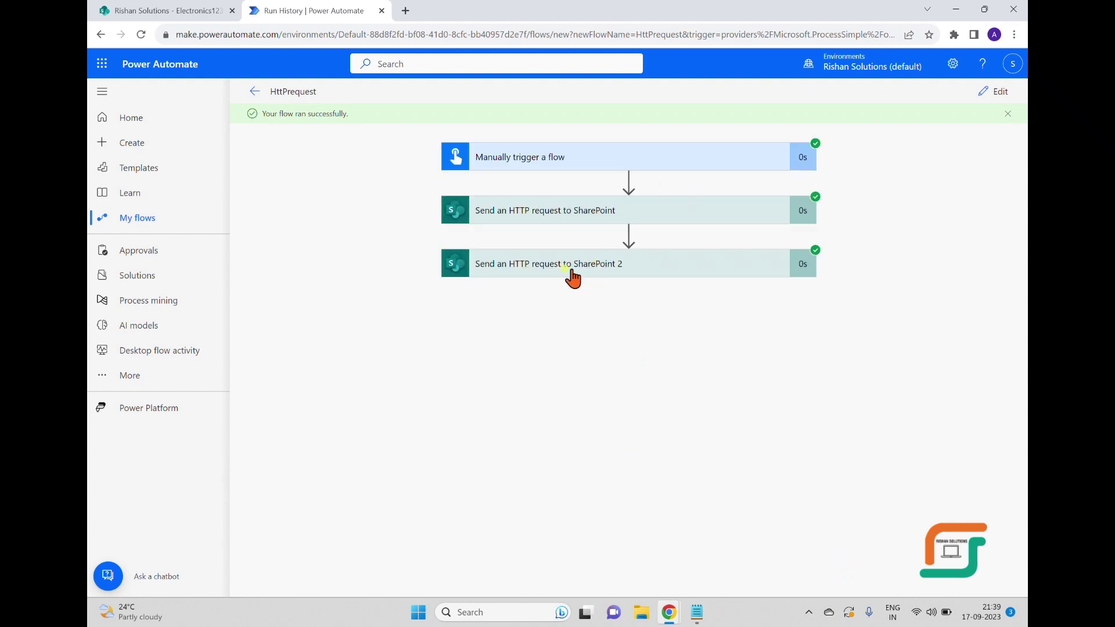
Expand the second SharePoint HTTP request in the run and examine its output body, including the metadata and the Title, company, products and models values
{"action": "left_click", "coordinate": [572, 273]}
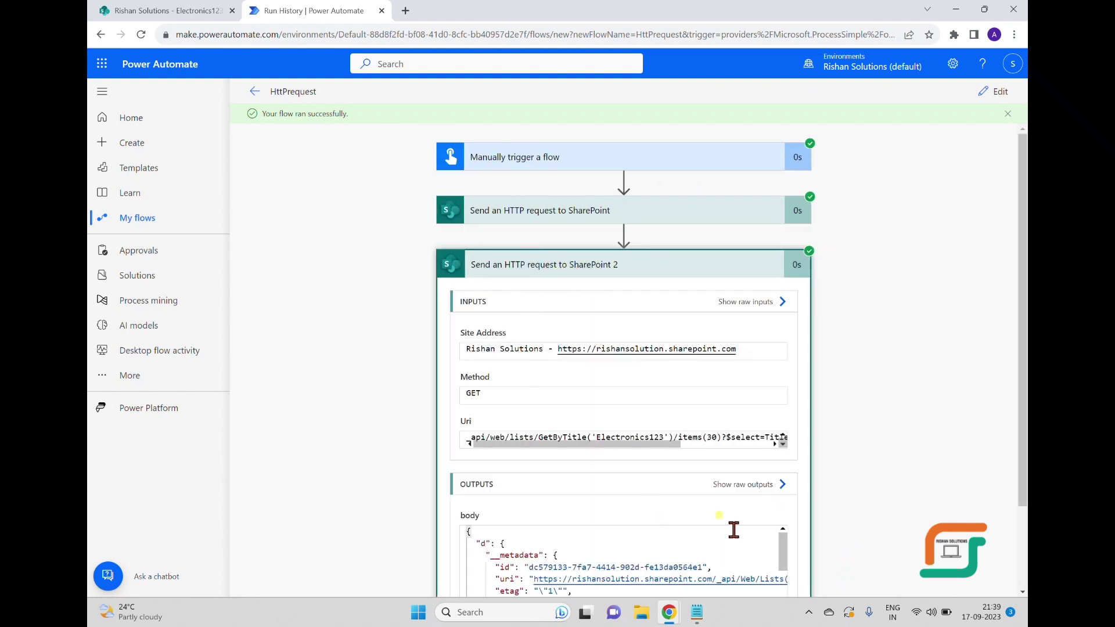
{"action": "scroll", "coordinate": [835, 470], "scroll_direction": "down", "scroll_amount": 2}
{"action": "left_click_drag", "start_coordinate": [796, 454], "coordinate": [790, 491]}
{"action": "left_click_drag", "start_coordinate": [622, 471], "coordinate": [486, 439]}
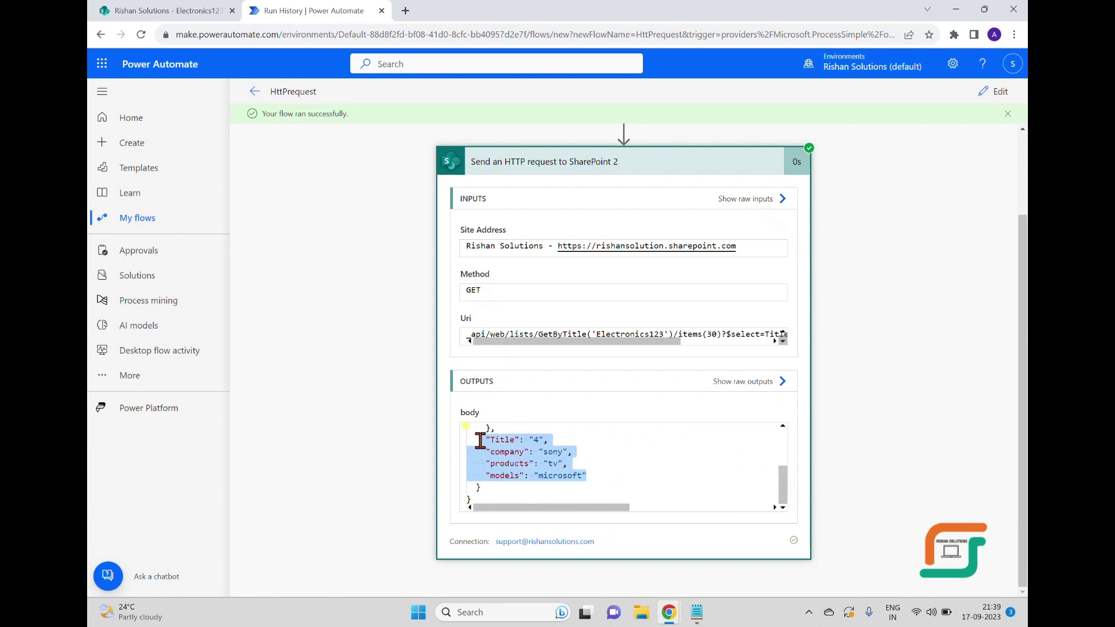
{"action": "left_click", "coordinate": [667, 469]}
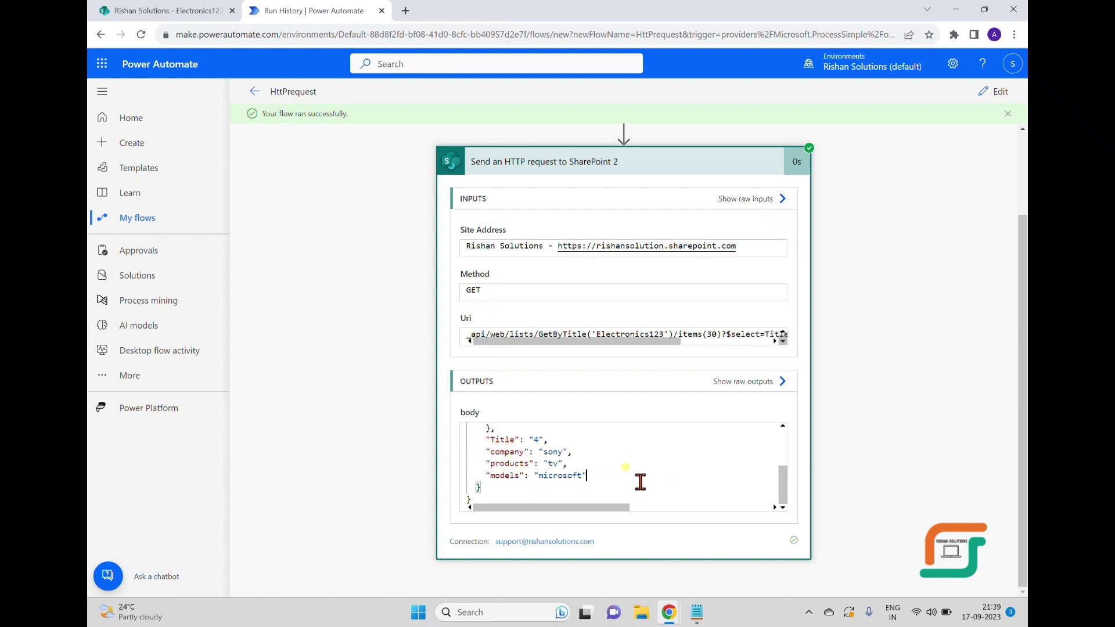
{"action": "scroll", "coordinate": [665, 466], "scroll_direction": "up", "scroll_amount": 5}
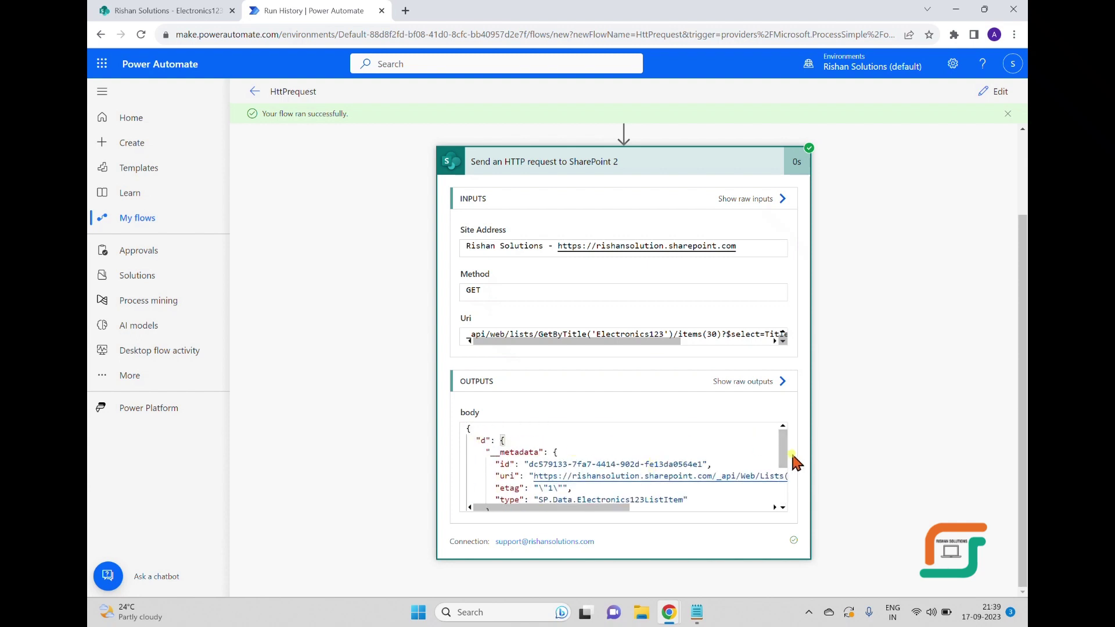
{"action": "left_click_drag", "start_coordinate": [786, 456], "coordinate": [785, 476]}
{"action": "mouse_move", "coordinate": [784, 494]}
{"action": "left_mouse_down"}
{"action": "mouse_move", "coordinate": [787, 506]}
{"action": "mouse_move", "coordinate": [787, 448]}
{"action": "mouse_move", "coordinate": [789, 510]}
{"action": "left_mouse_up"}
{"action": "left_click", "coordinate": [652, 461]}
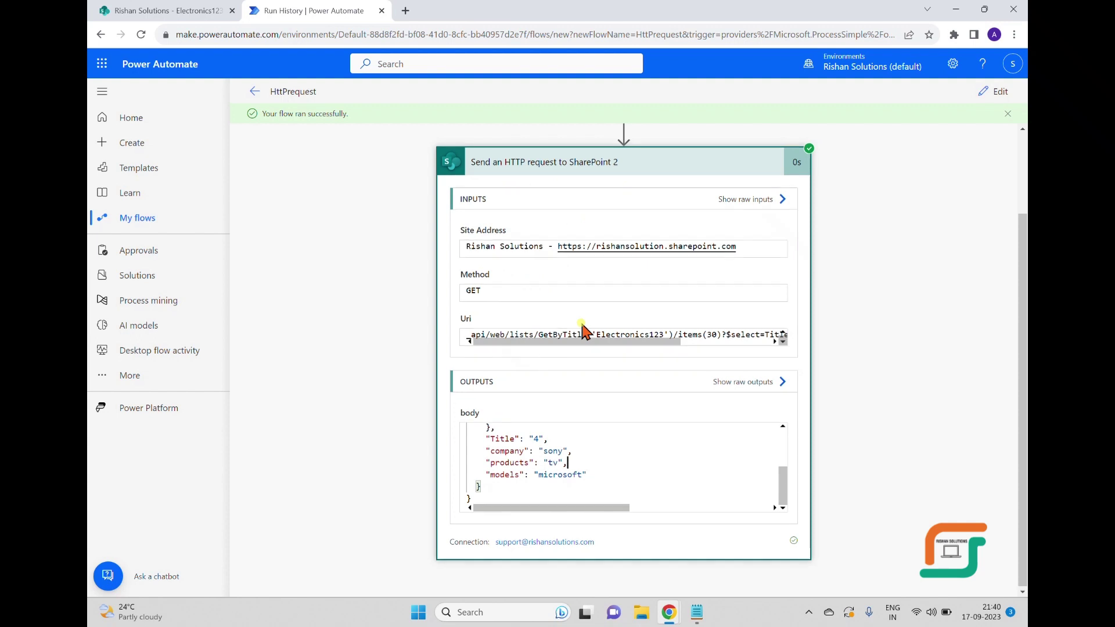
Review the second request's Uri input through to its $select column list
{"action": "scroll", "coordinate": [582, 331], "scroll_direction": "up", "scroll_amount": 2}
{"action": "left_click", "coordinate": [625, 221]}
{"action": "left_click", "coordinate": [556, 218]}
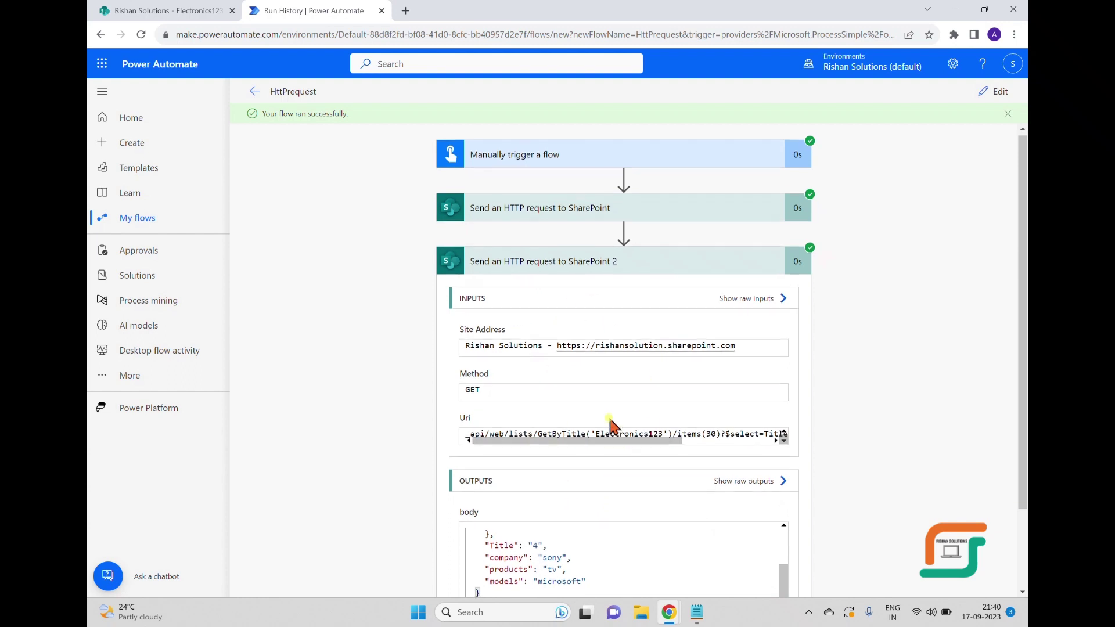
{"action": "scroll", "coordinate": [644, 431], "scroll_direction": "down", "scroll_amount": 1}
{"action": "left_click_drag", "start_coordinate": [651, 414], "coordinate": [737, 415]}
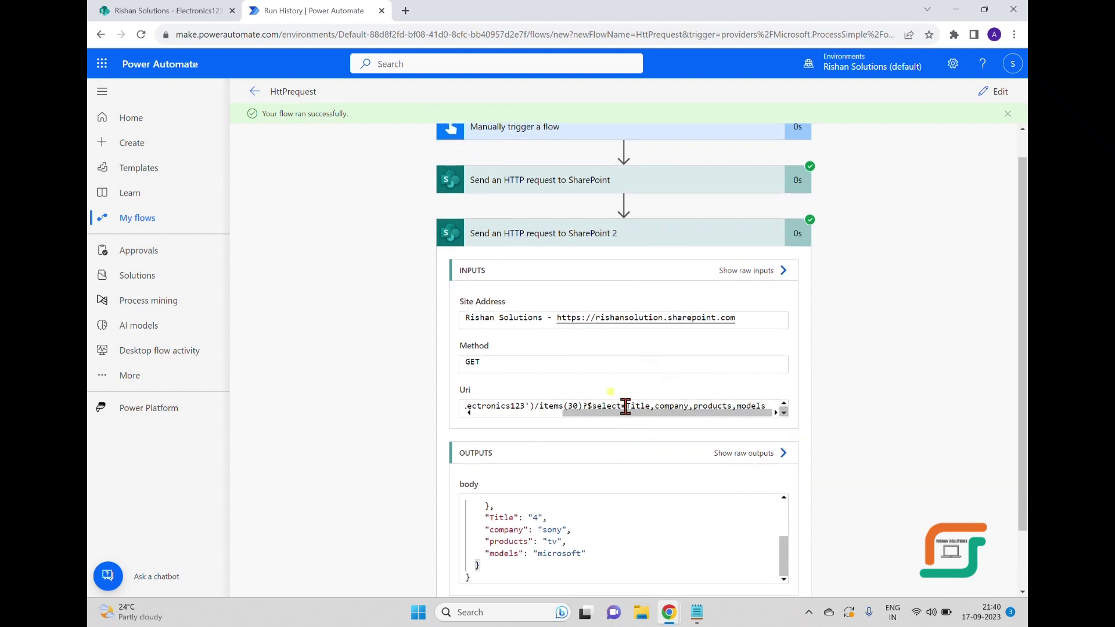